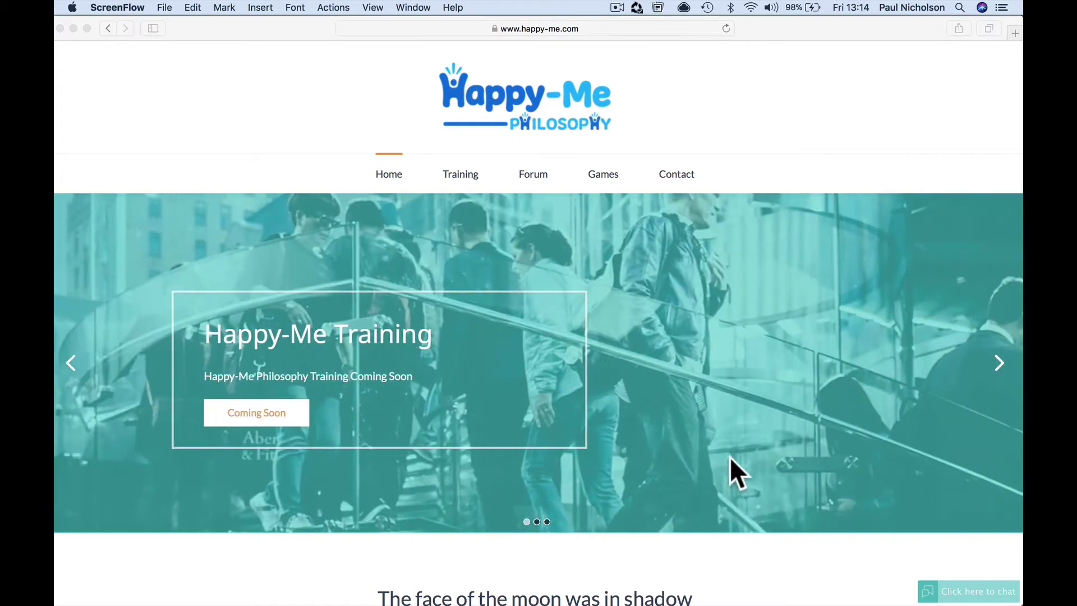
Step: Switch to Zoho SalesIQ to view the online visitors, and return to the Happy-Me website in Safari
{"action": "left_click", "coordinate": [676, 588]}
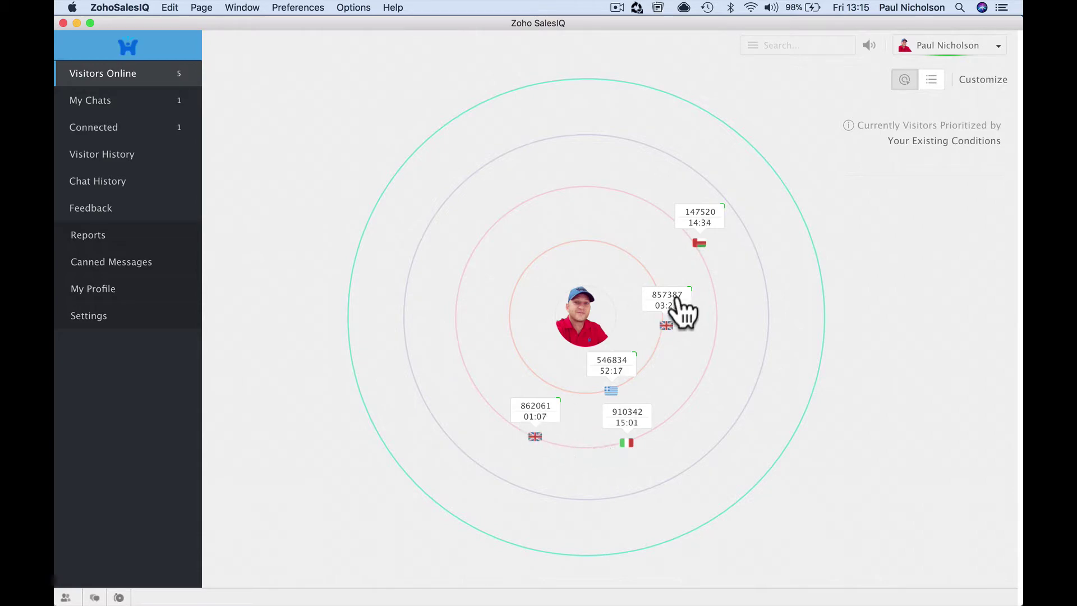
{"action": "mouse_move", "coordinate": [547, 603]}
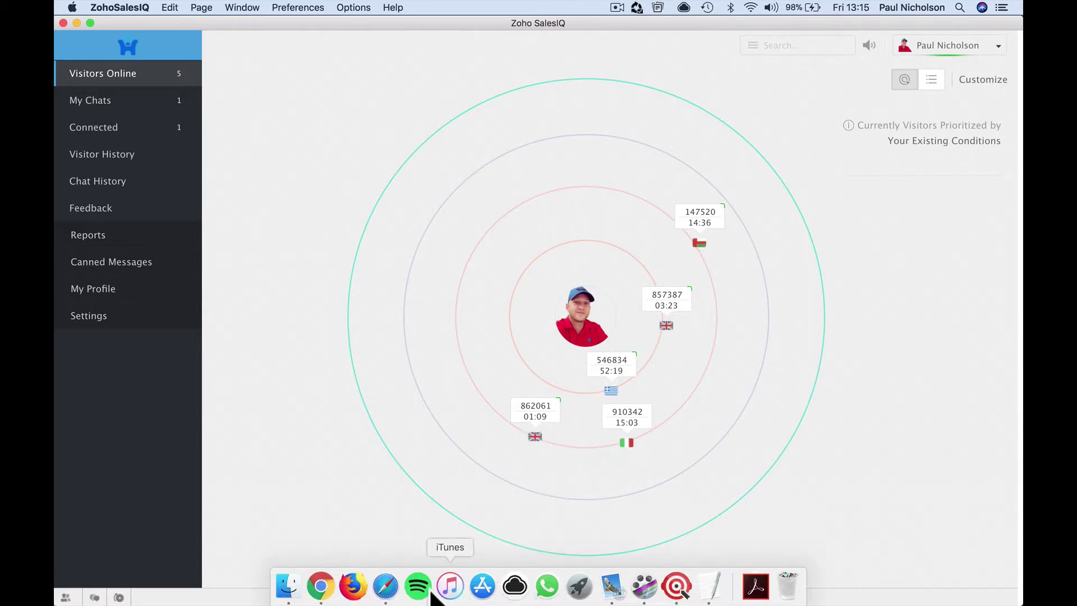
{"action": "left_click", "coordinate": [388, 592]}
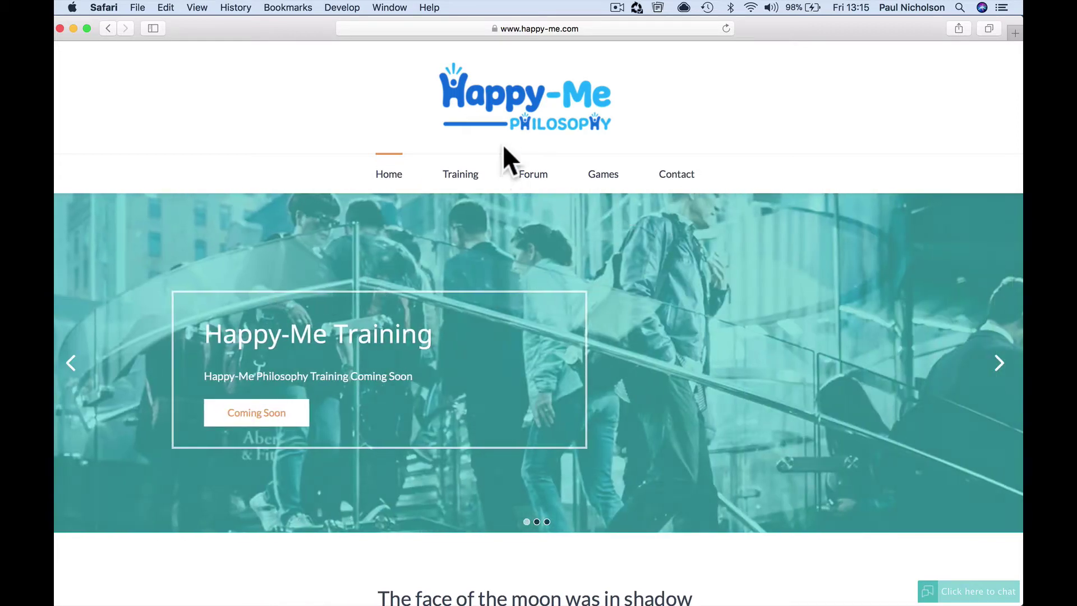
Step: Open the website's Training site and preview its live chat form, minimising the form again
{"action": "left_click", "coordinate": [470, 169]}
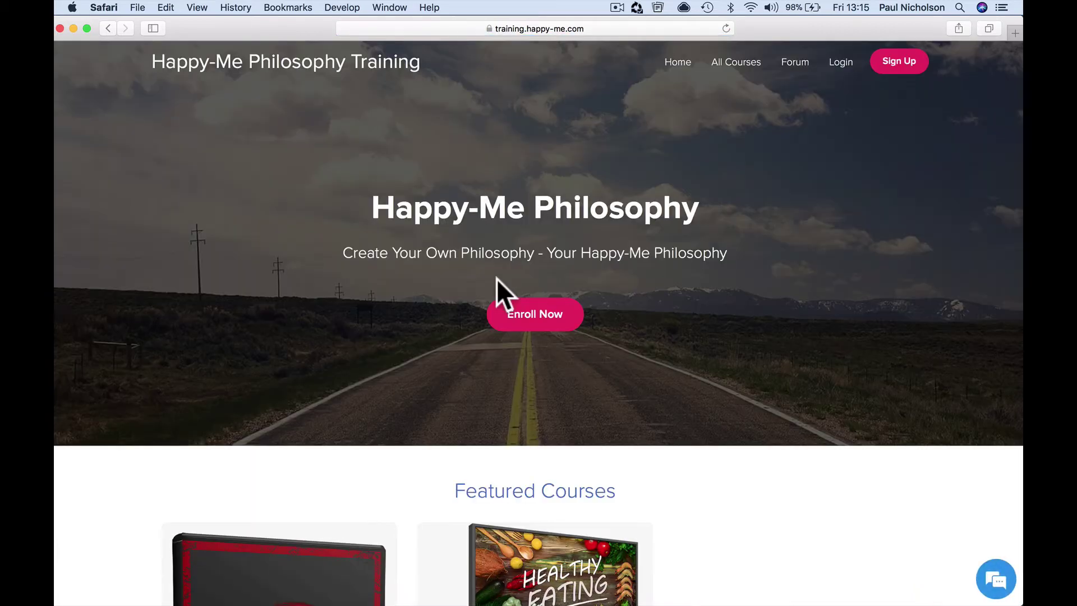
{"action": "scroll", "coordinate": [498, 291], "scroll_direction": "down", "scroll_amount": 6}
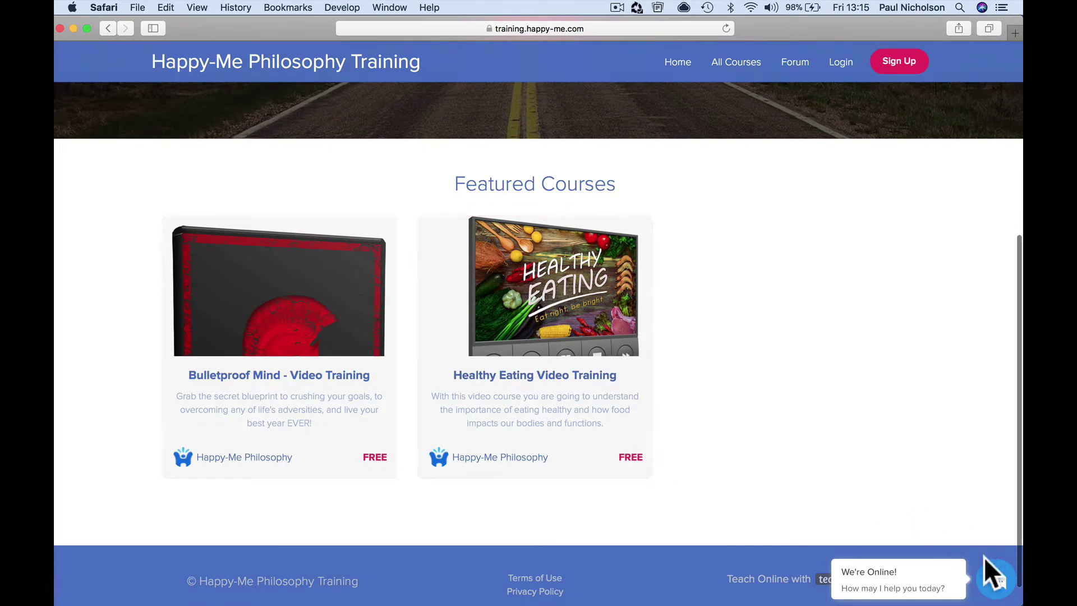
{"action": "left_click", "coordinate": [996, 579]}
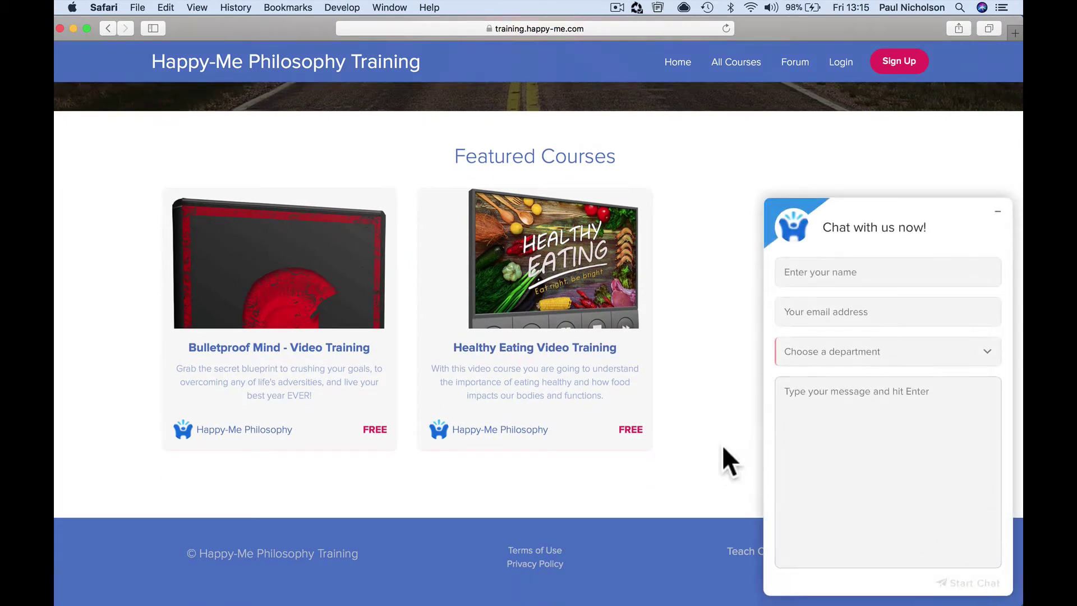
{"action": "left_click", "coordinate": [997, 213]}
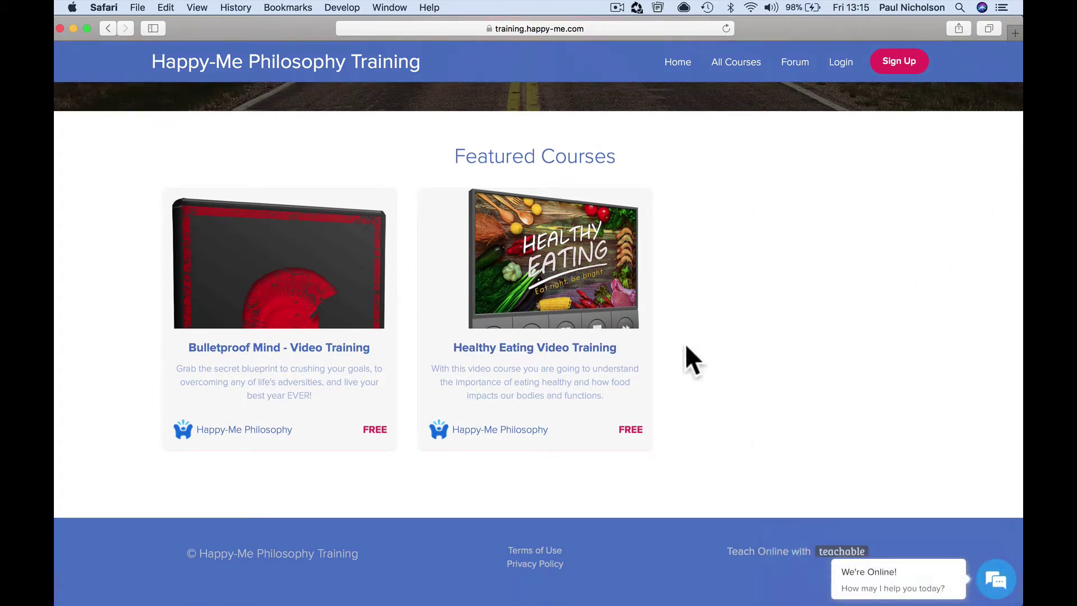
Step: Check the tracked visitors in Zoho SalesIQ and on Clicky's Spy page in Chrome, and return to Safari
{"action": "mouse_move", "coordinate": [639, 600]}
{"action": "left_click", "coordinate": [679, 589]}
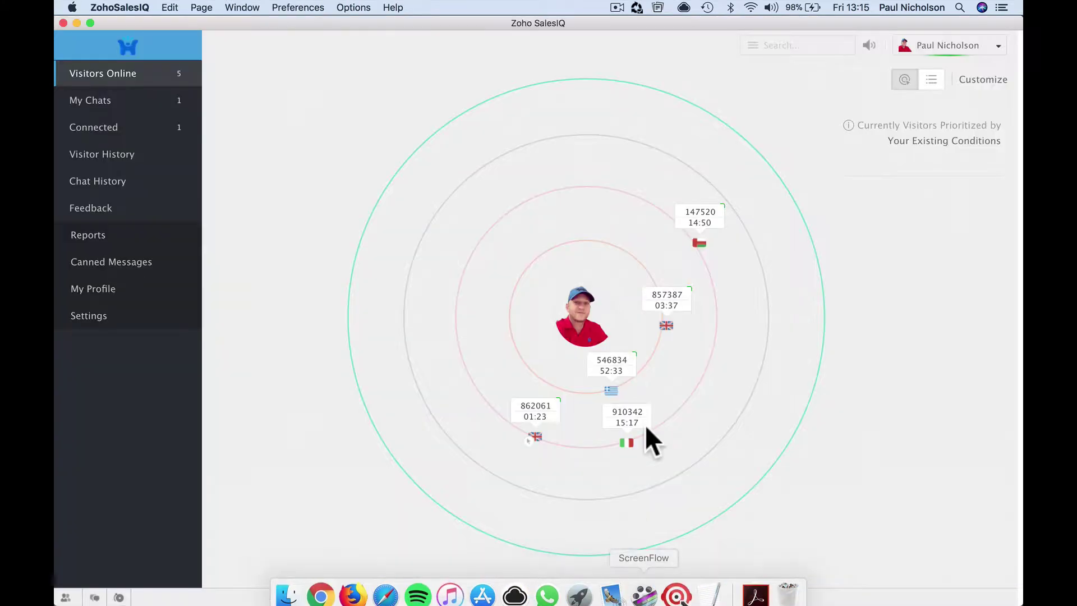
{"action": "mouse_move", "coordinate": [449, 604]}
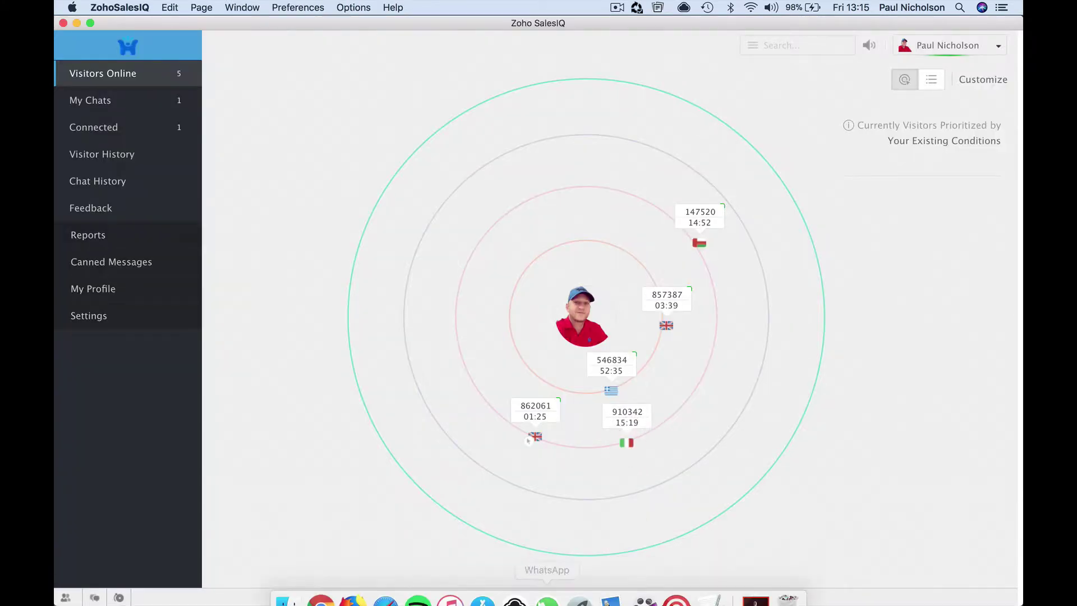
{"action": "left_click", "coordinate": [321, 587]}
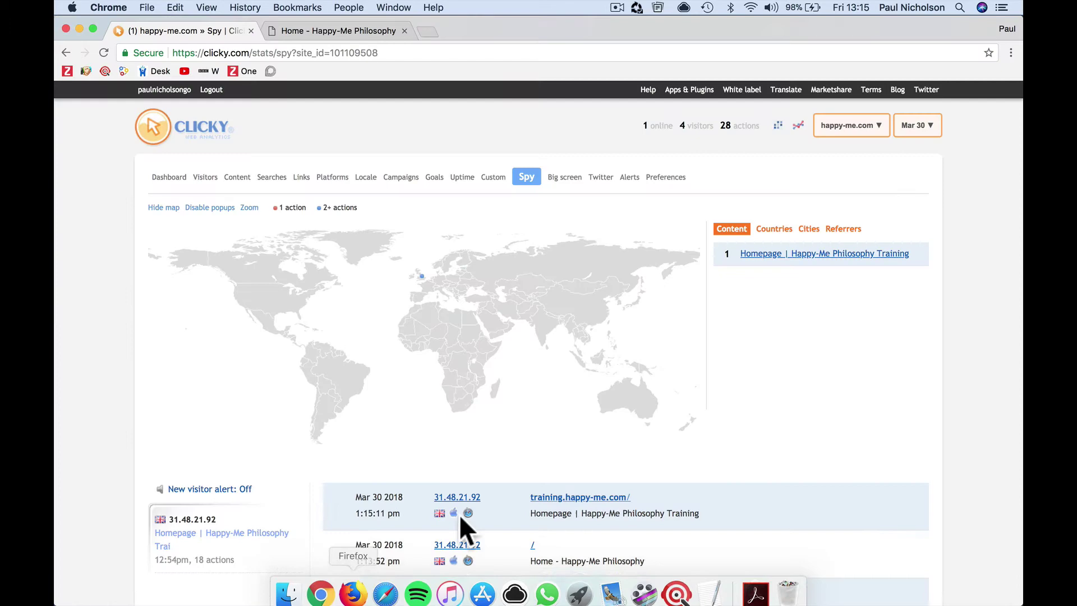
{"action": "mouse_move", "coordinate": [449, 603]}
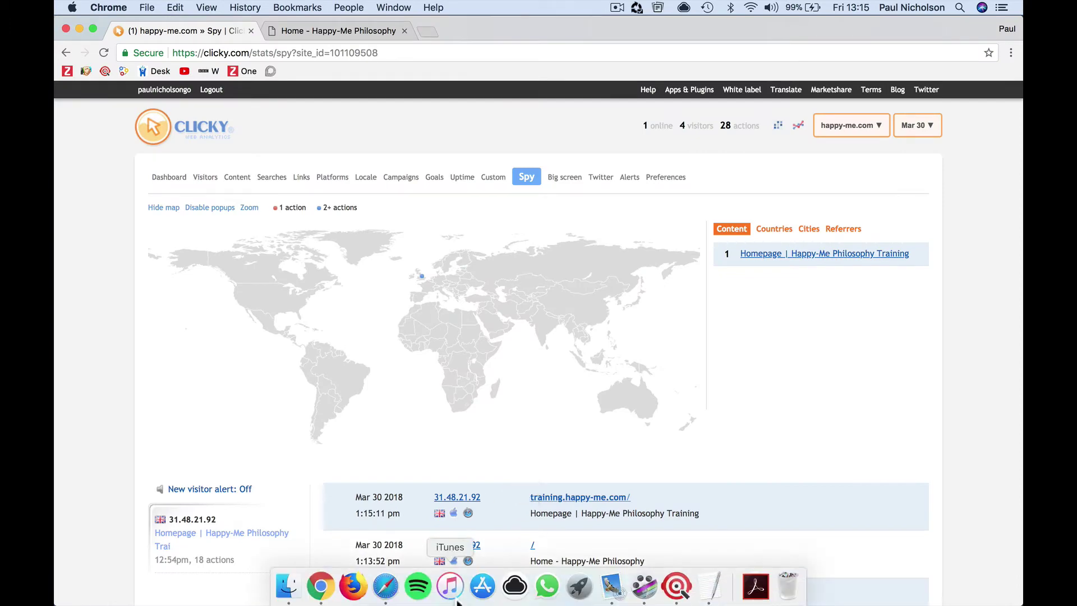
{"action": "left_click", "coordinate": [386, 589]}
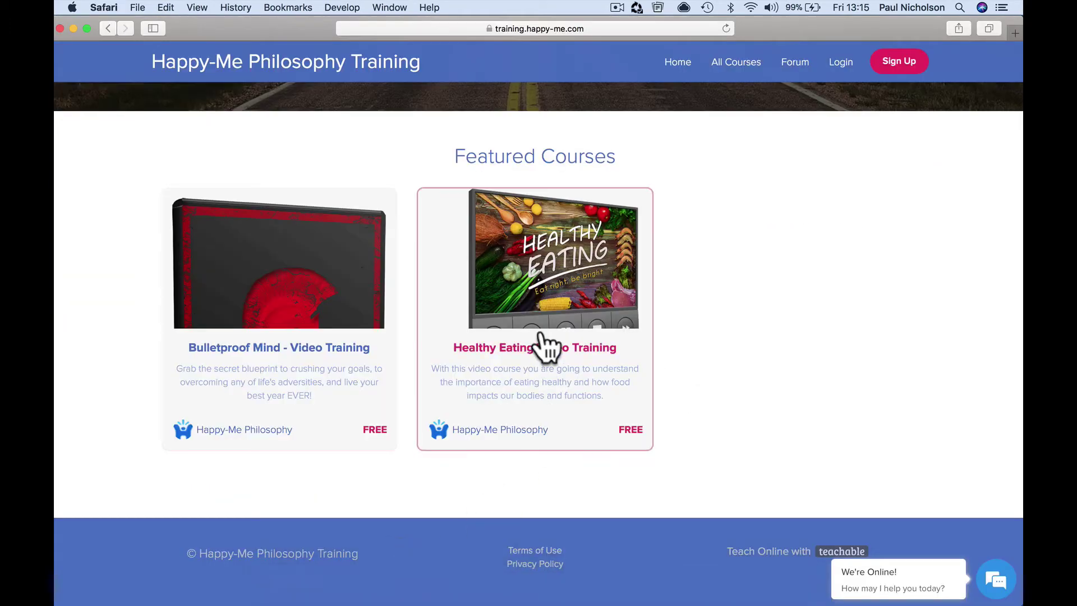
Step: Open the Healthy Eating Video Training course and copy the bold introductory paragraph of its description
{"action": "left_click", "coordinate": [523, 381]}
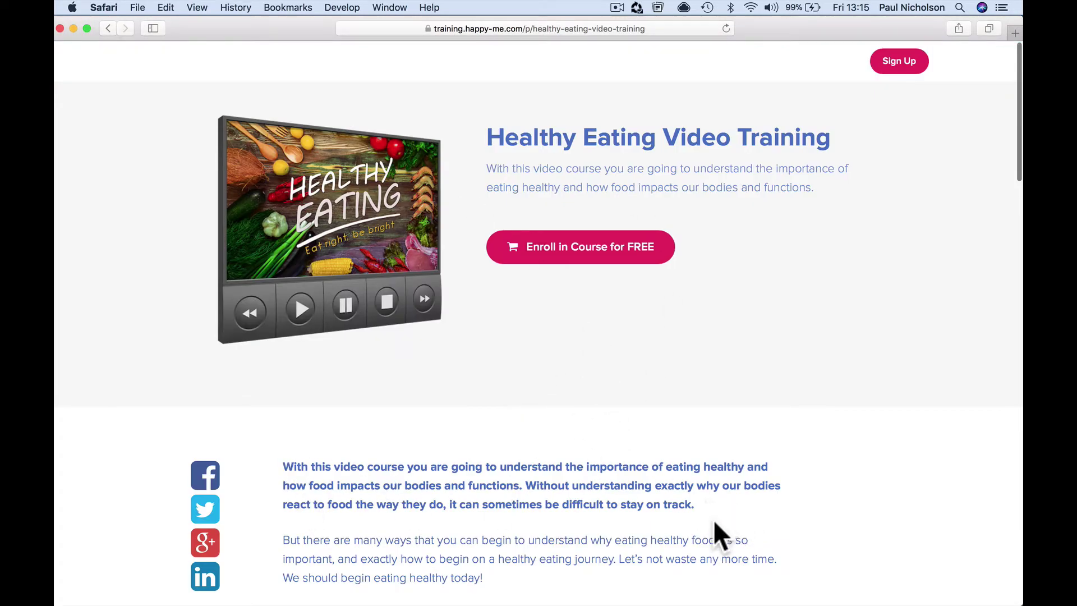
{"action": "left_click_drag", "start_coordinate": [714, 521], "coordinate": [341, 442]}
{"action": "right_click", "coordinate": [351, 460]}
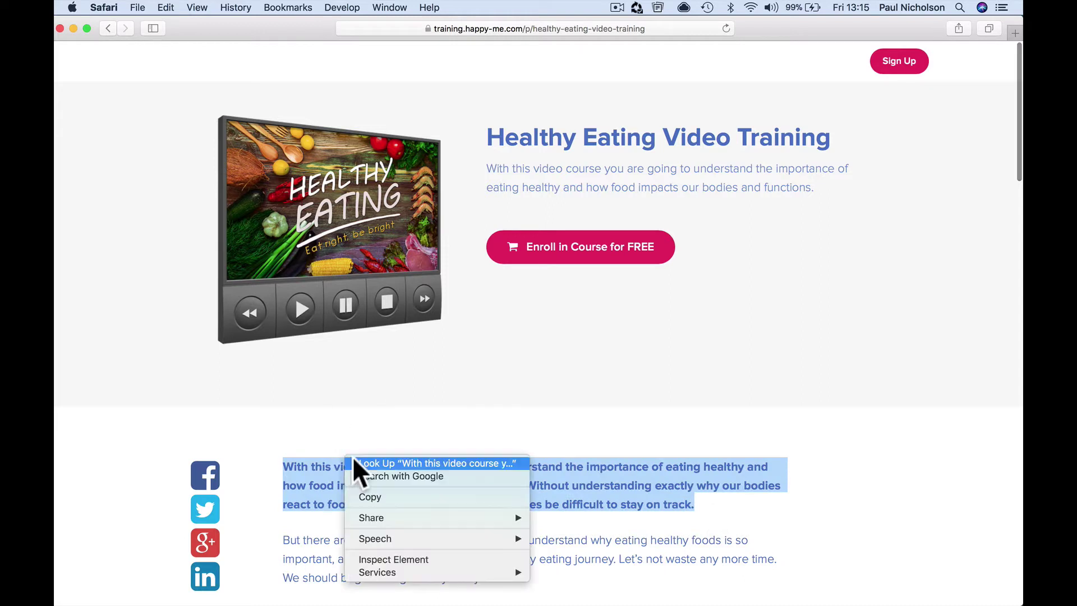
{"action": "left_click", "coordinate": [385, 497]}
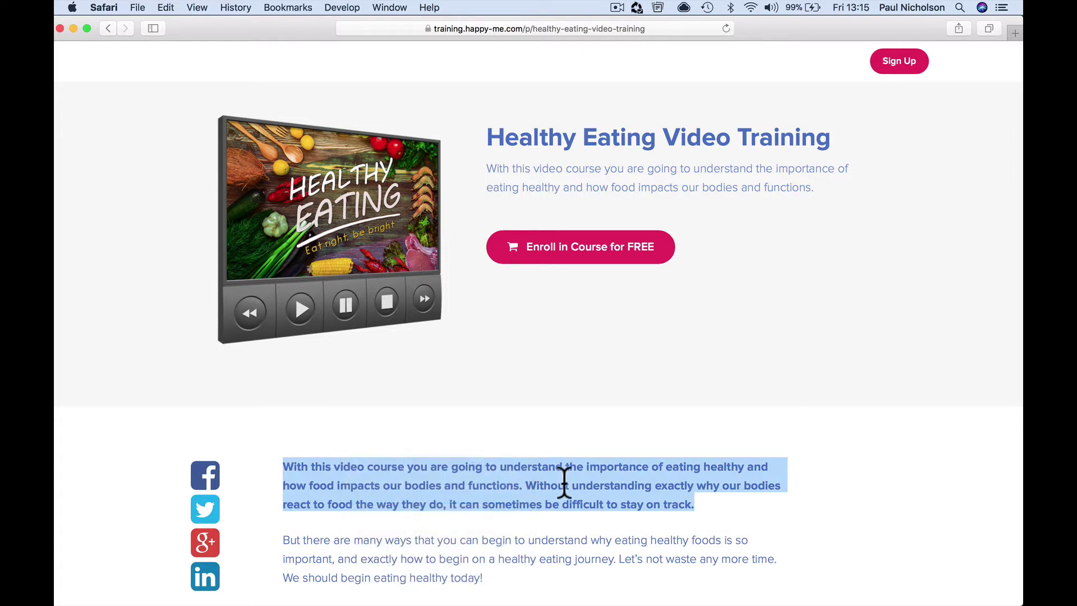
Step: Go back from the course page to the training homepage, reload it and open the live chat form
{"action": "scroll", "coordinate": [513, 301], "scroll_direction": "down", "scroll_amount": 15}
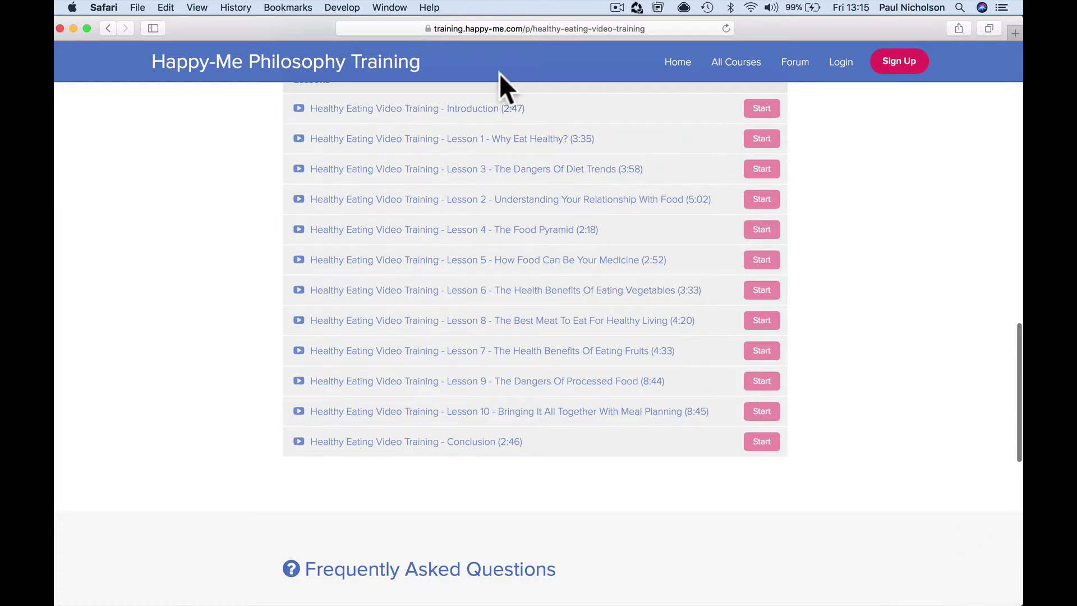
{"action": "left_click", "coordinate": [109, 28]}
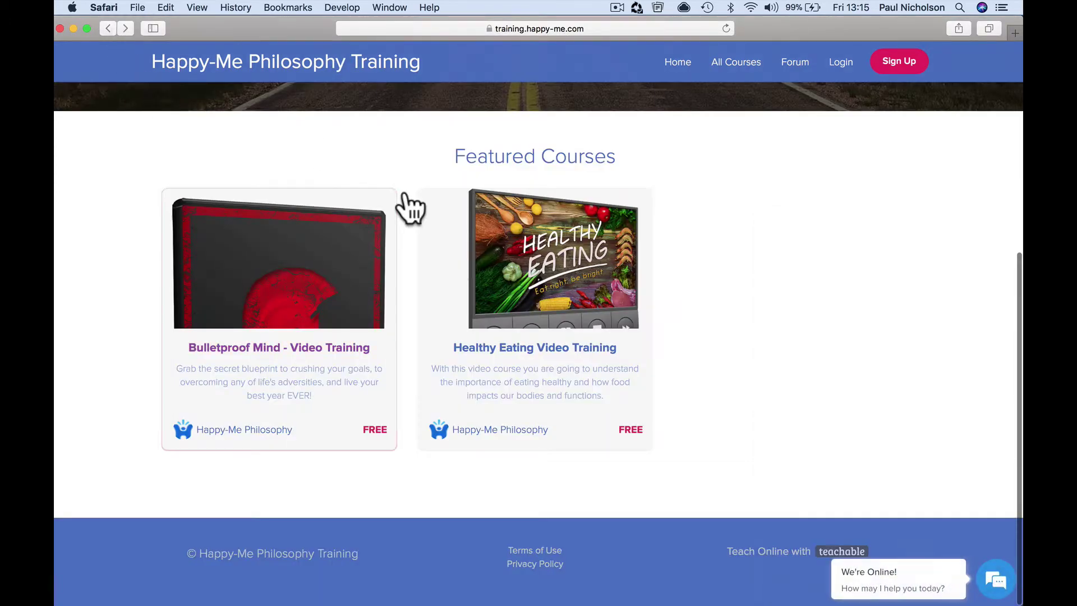
{"action": "scroll", "coordinate": [412, 208], "scroll_direction": "up", "scroll_amount": 10}
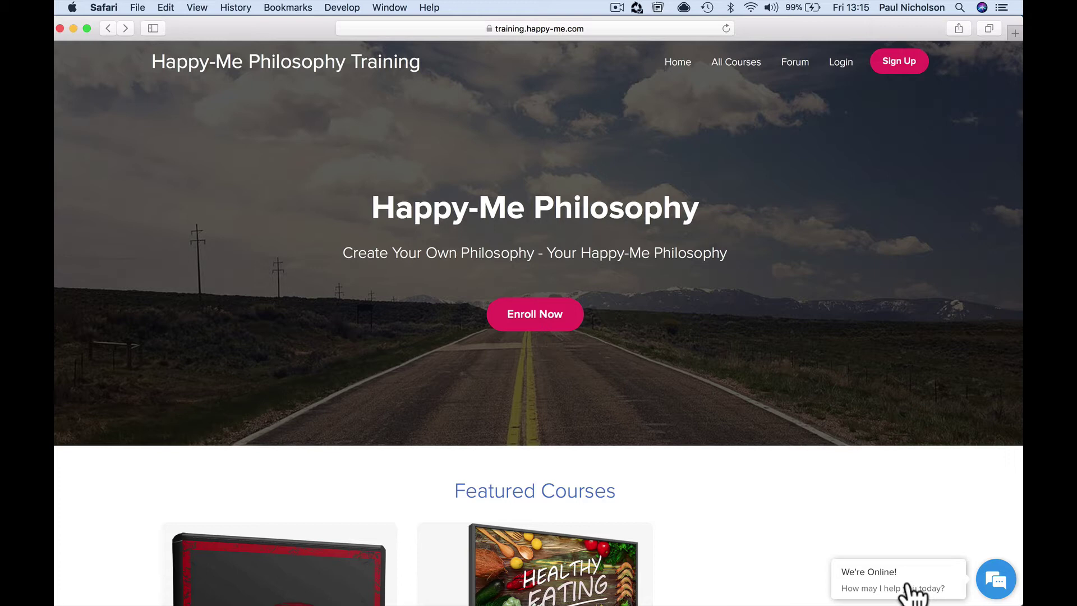
{"action": "left_click", "coordinate": [725, 27]}
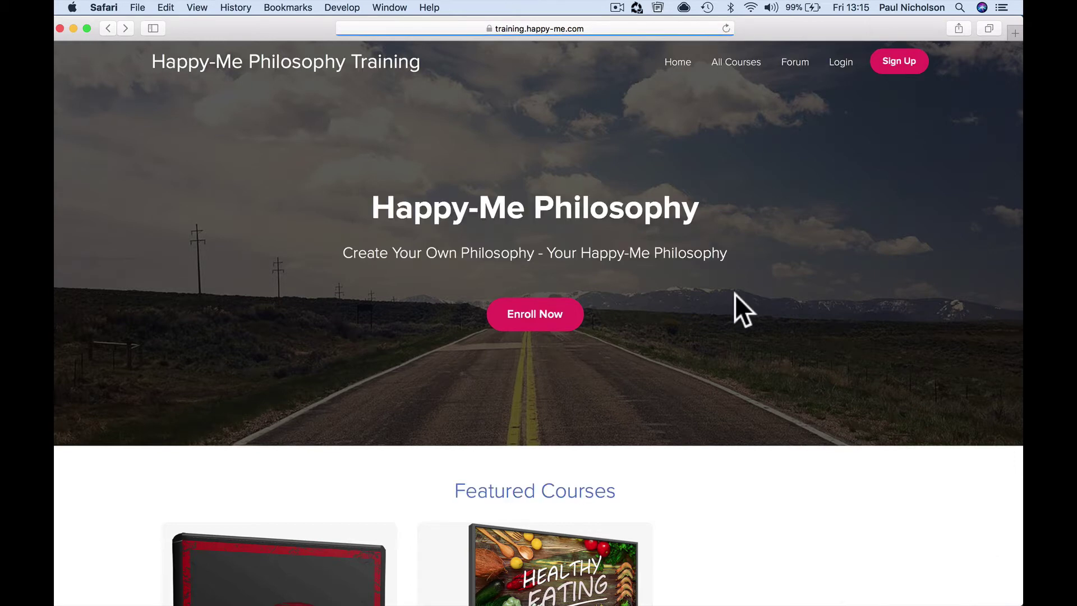
{"action": "scroll", "coordinate": [925, 583], "scroll_direction": "down", "scroll_amount": 6}
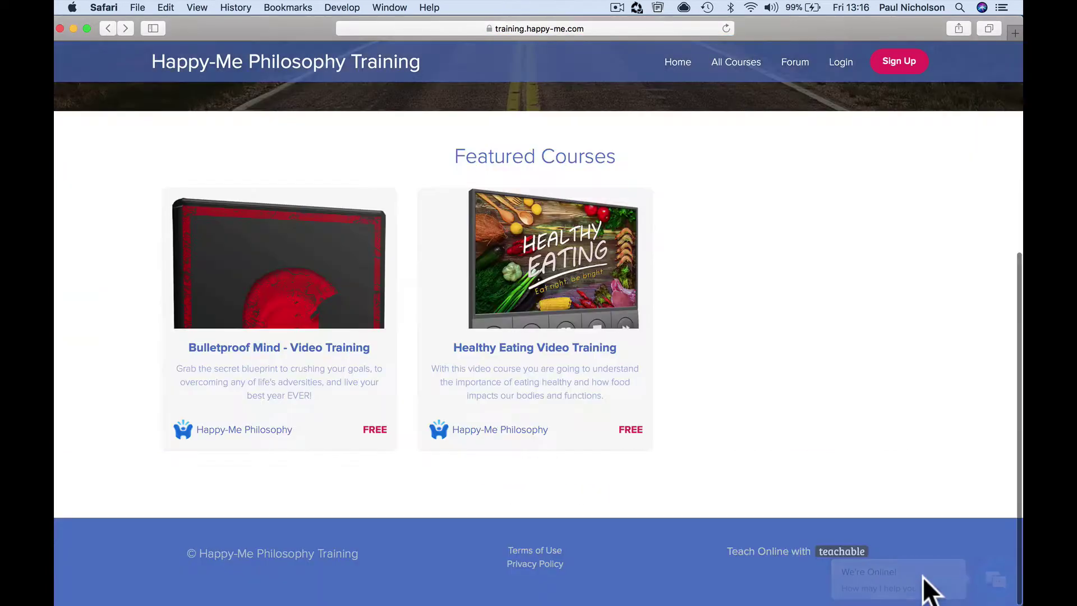
{"action": "left_click", "coordinate": [924, 588]}
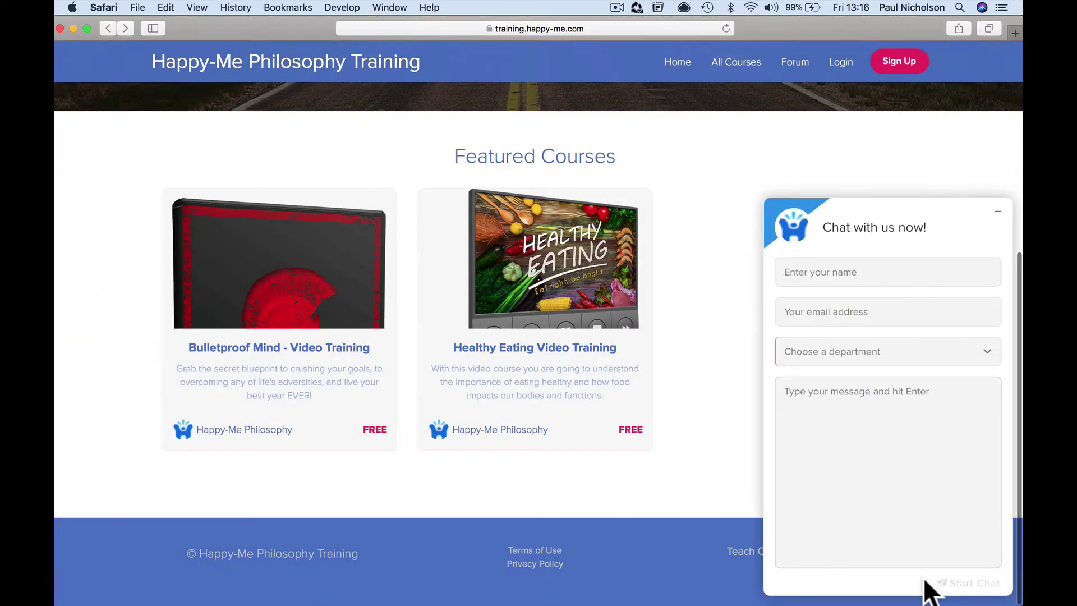
Step: Search the web for "google english to italian" in a new browser tab and open Google Translate
{"action": "left_click", "coordinate": [1016, 33]}
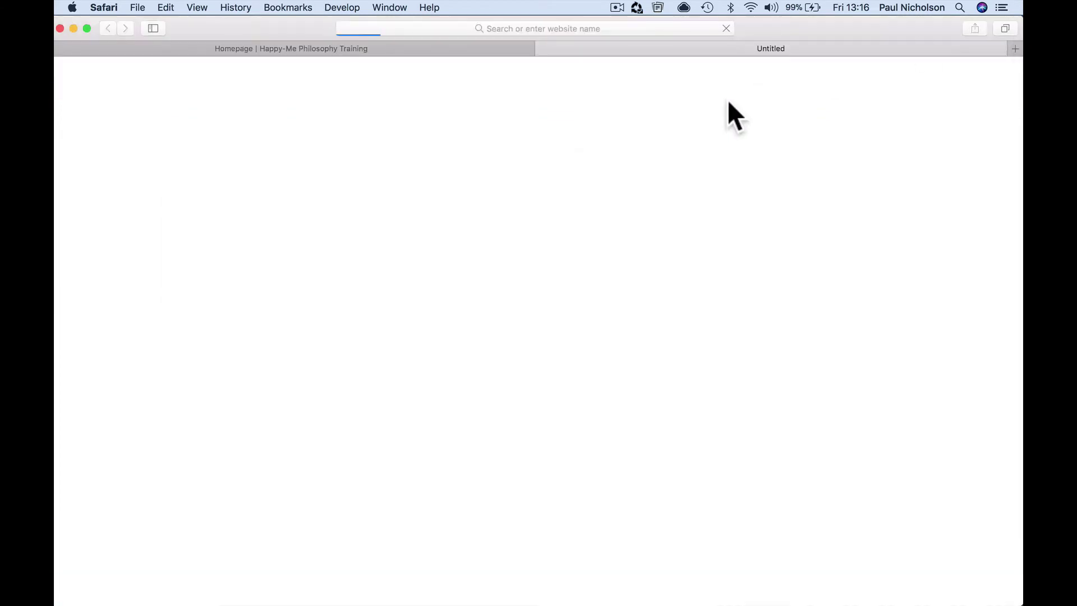
{"action": "left_click", "coordinate": [510, 30]}
{"action": "type", "text": "google"}
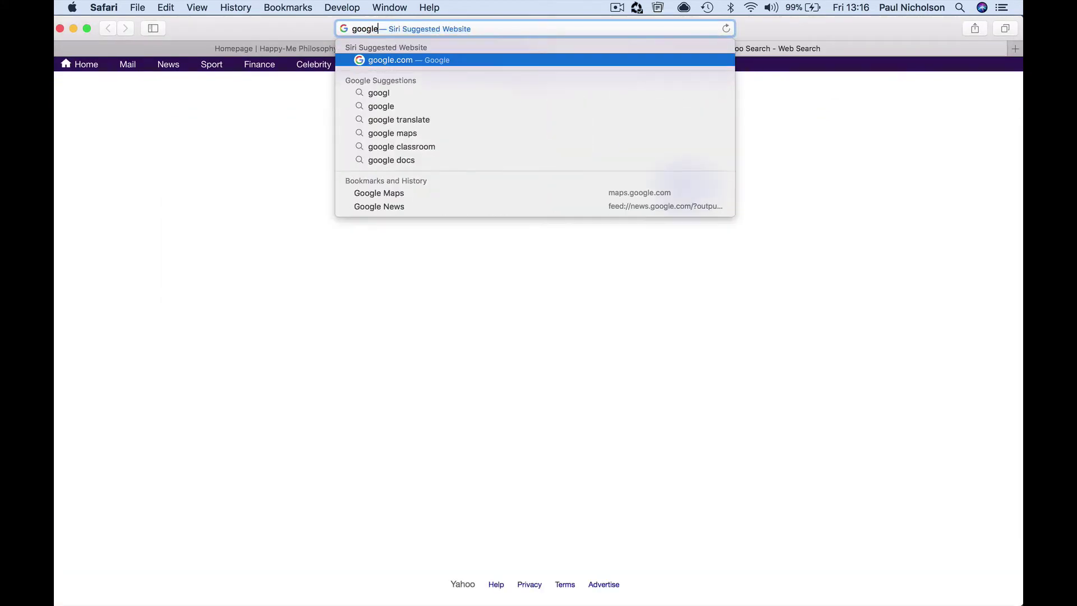
{"action": "type", "text": " englis"}
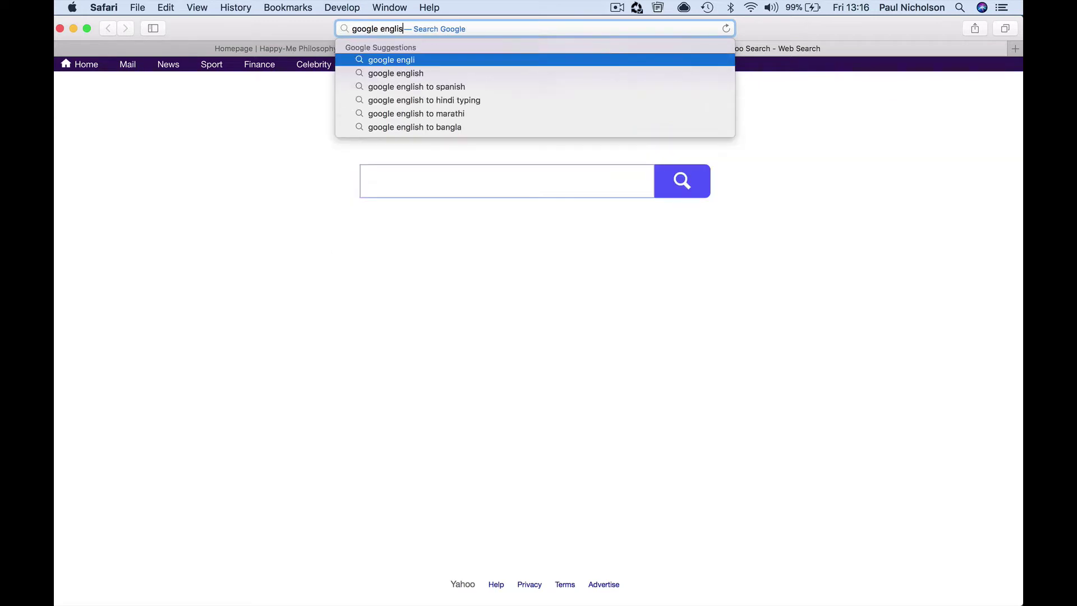
{"action": "type", "text": "h to italian"}
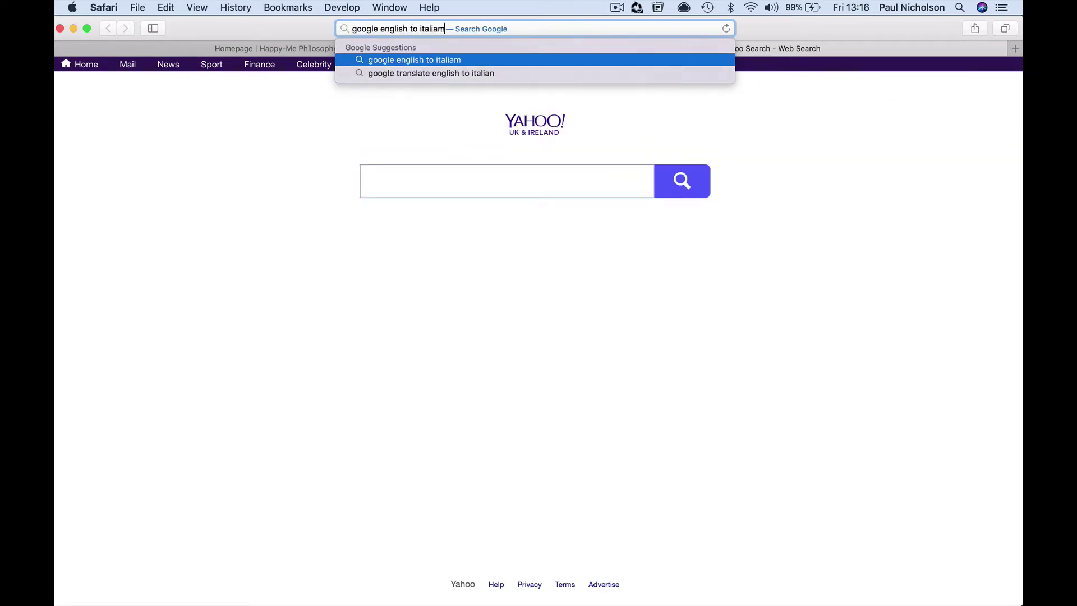
{"action": "key", "text": "Return"}
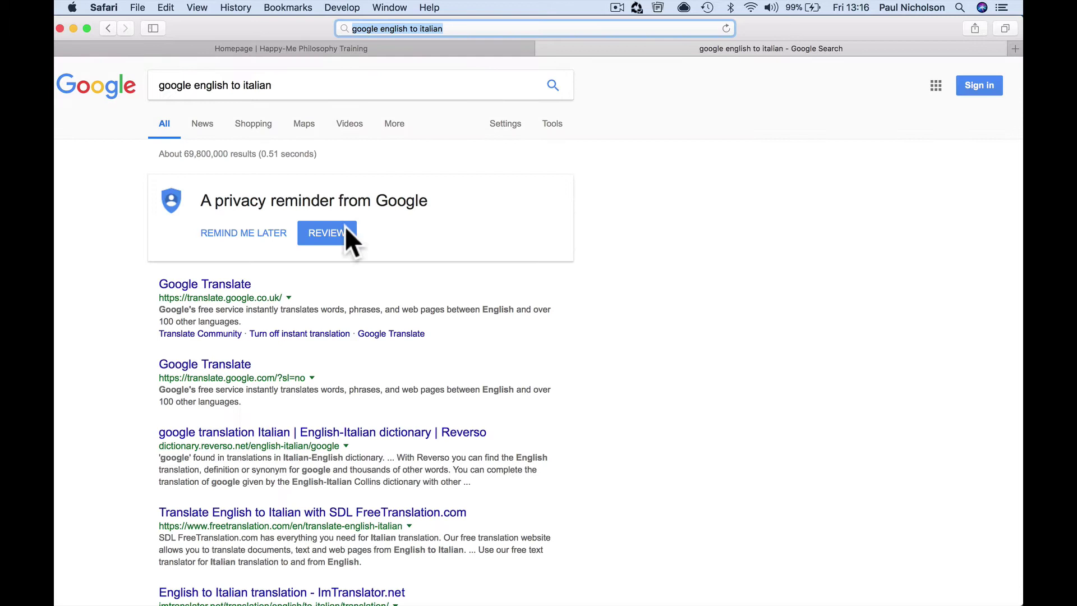
{"action": "left_click", "coordinate": [244, 287]}
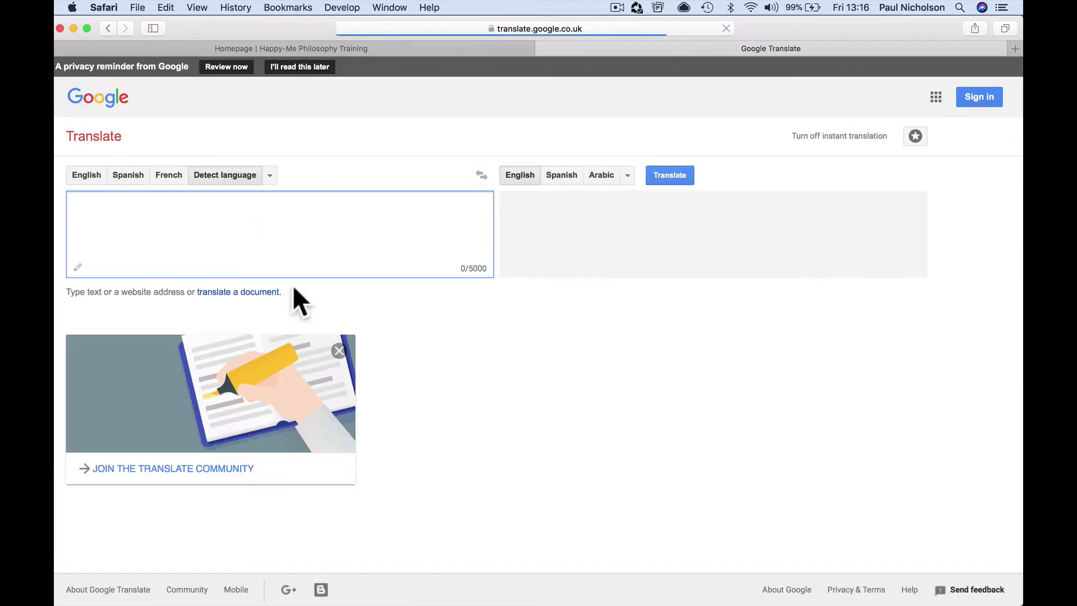
Step: Set the source language to English and paste the copied course paragraph as the text to translate
{"action": "right_click", "coordinate": [255, 226]}
{"action": "mouse_move", "coordinate": [281, 281]}
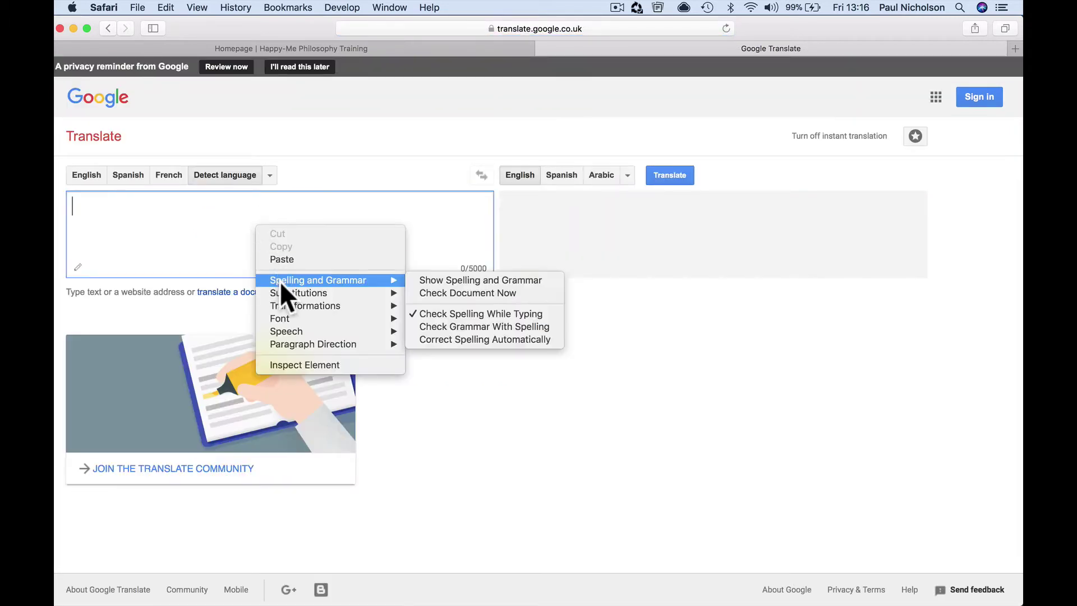
{"action": "left_click", "coordinate": [82, 172]}
{"action": "left_click", "coordinate": [83, 173]}
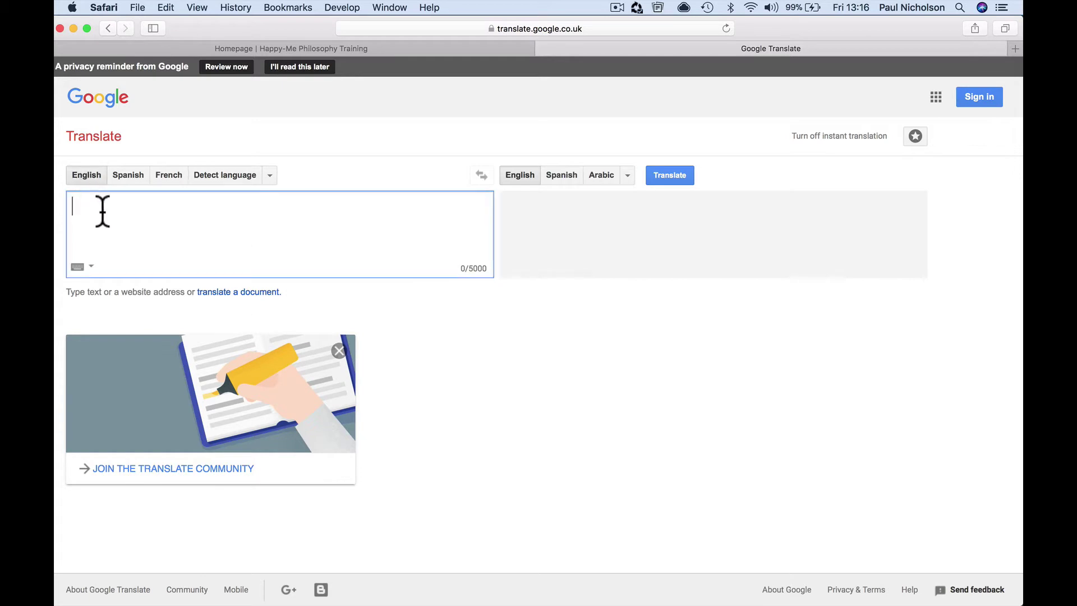
{"action": "right_click", "coordinate": [103, 211]}
{"action": "left_click", "coordinate": [118, 248]}
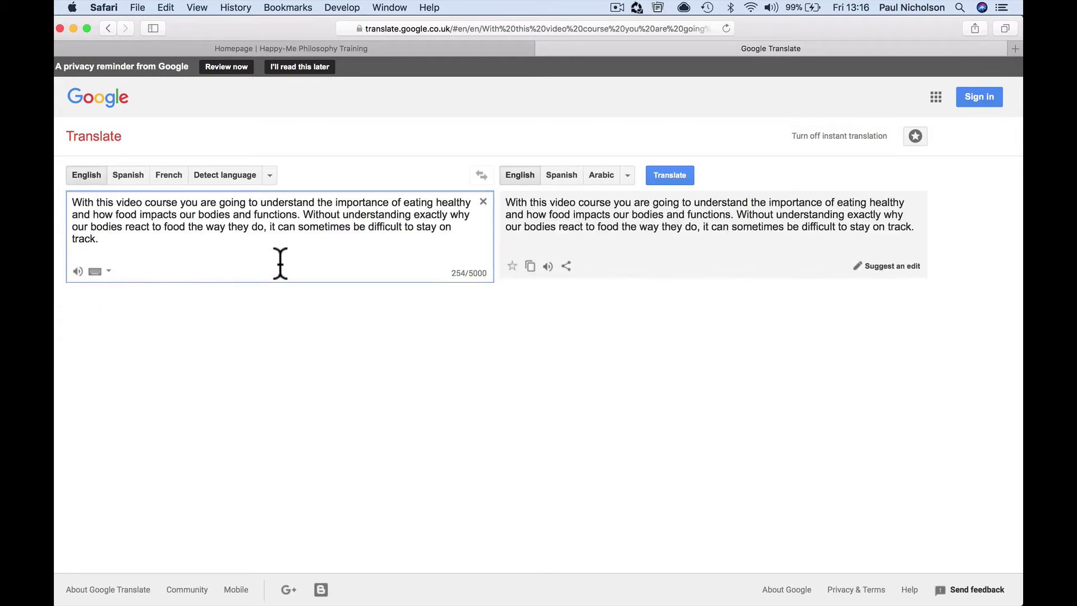
Step: Translate the pasted paragraph into Italian and copy the whole translated text
{"action": "left_click", "coordinate": [628, 175]}
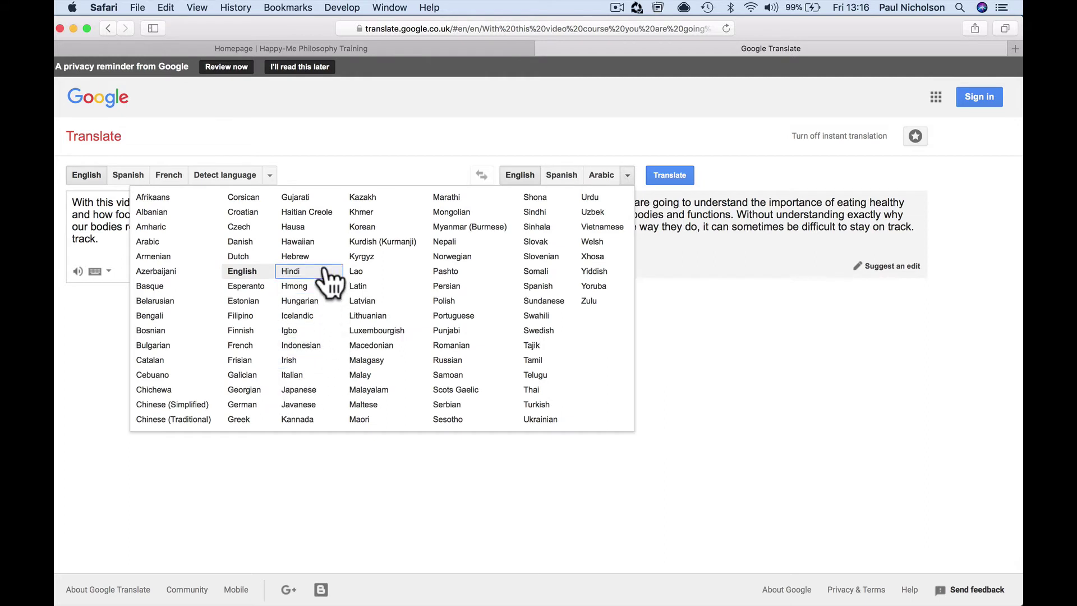
{"action": "left_click", "coordinate": [322, 375]}
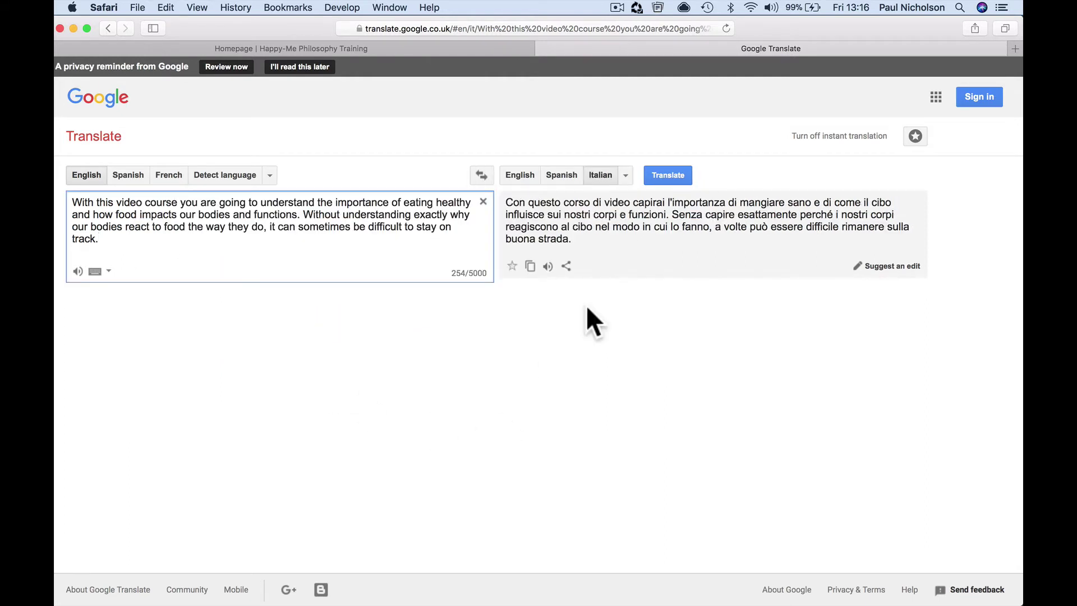
{"action": "left_click", "coordinate": [630, 228]}
{"action": "left_click", "coordinate": [595, 341]}
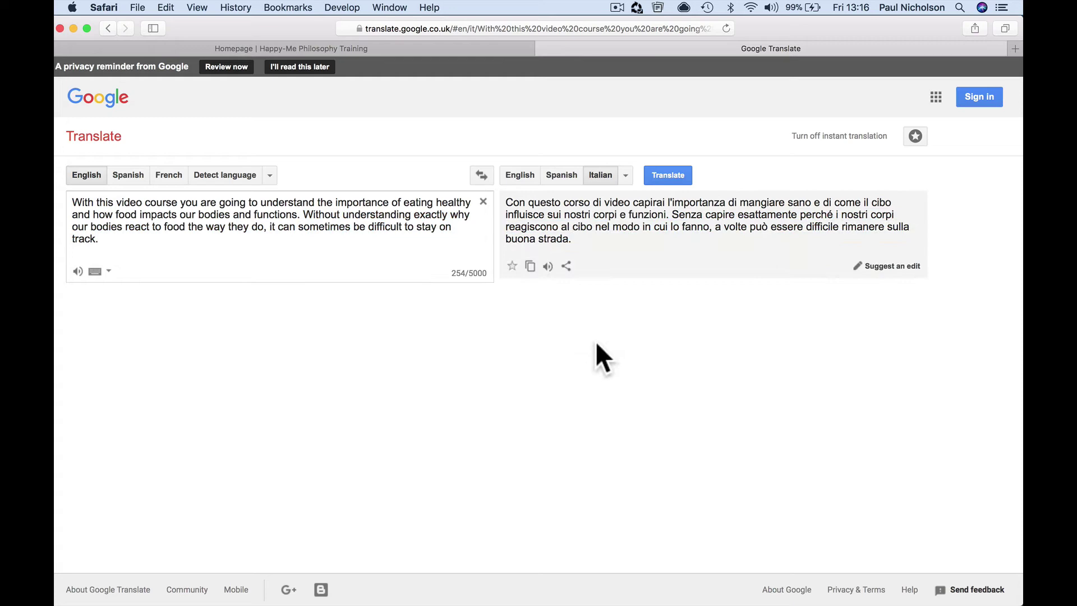
{"action": "left_click_drag", "start_coordinate": [572, 241], "coordinate": [506, 202]}
{"action": "key", "text": "super+c"}
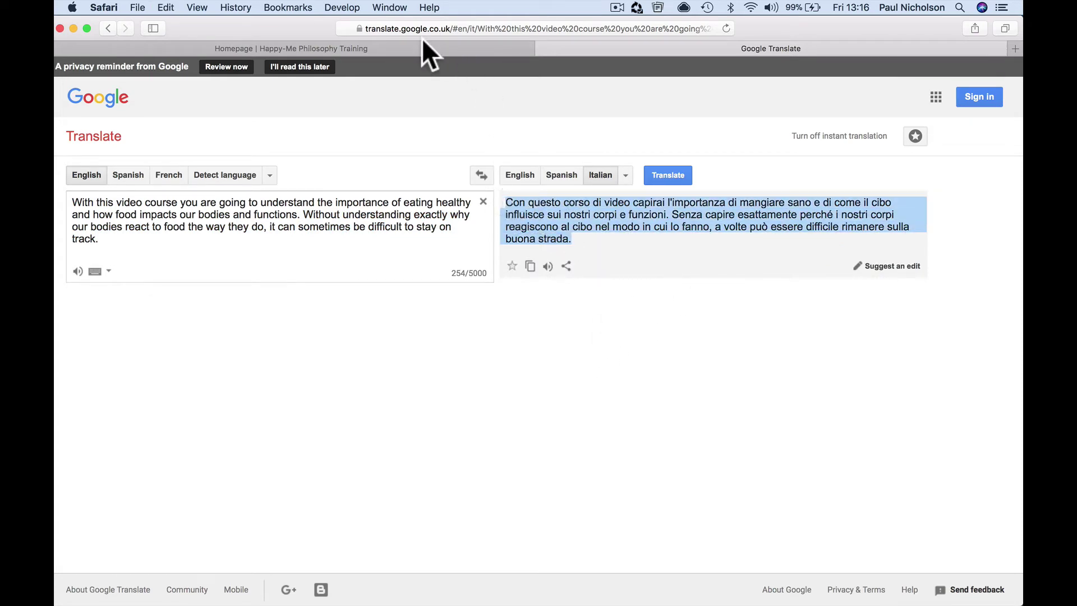
Step: Fill in the training site's chat form as Italy with an email address, department Happy-Me Ltd and the copied Italian paragraph, and start the chat
{"action": "left_click", "coordinate": [429, 49]}
{"action": "left_click", "coordinate": [807, 271]}
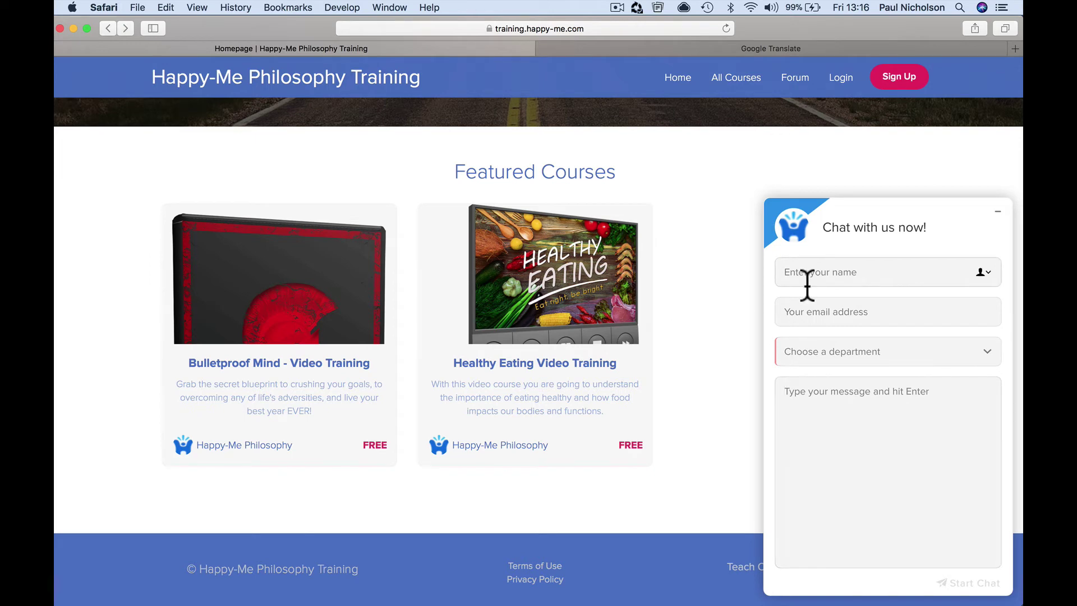
{"action": "type", "text": "Italy"}
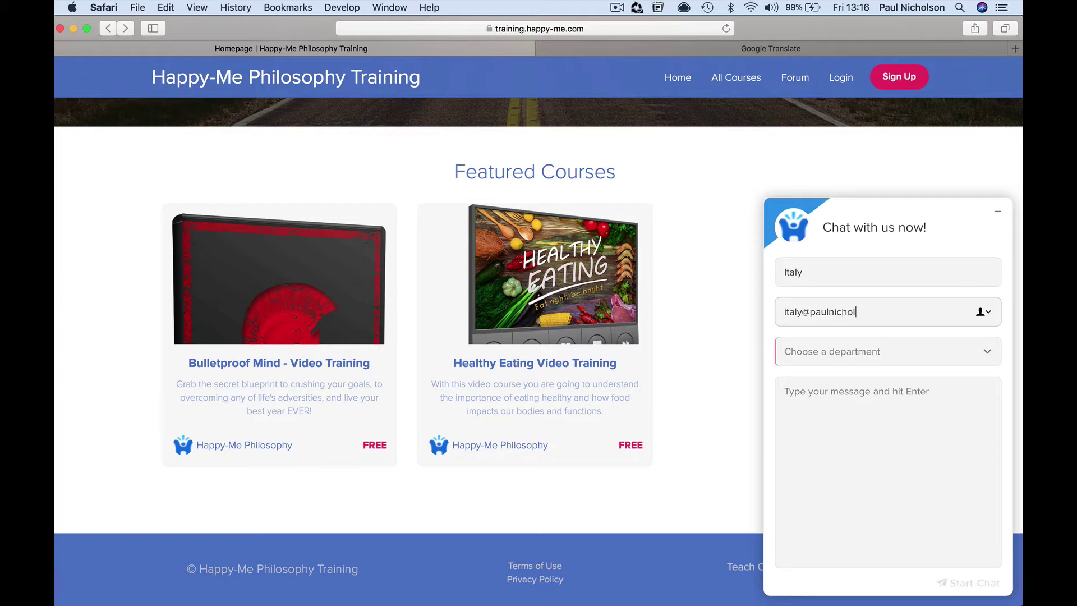
{"action": "left_click", "coordinate": [870, 356]}
{"action": "left_click", "coordinate": [866, 387]}
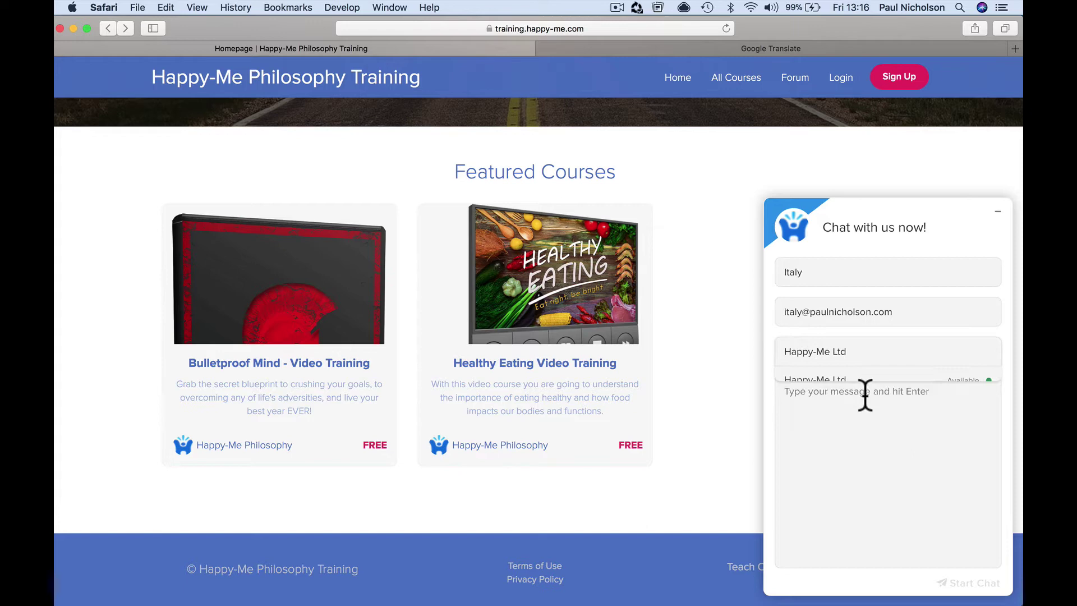
{"action": "key", "text": "super+v"}
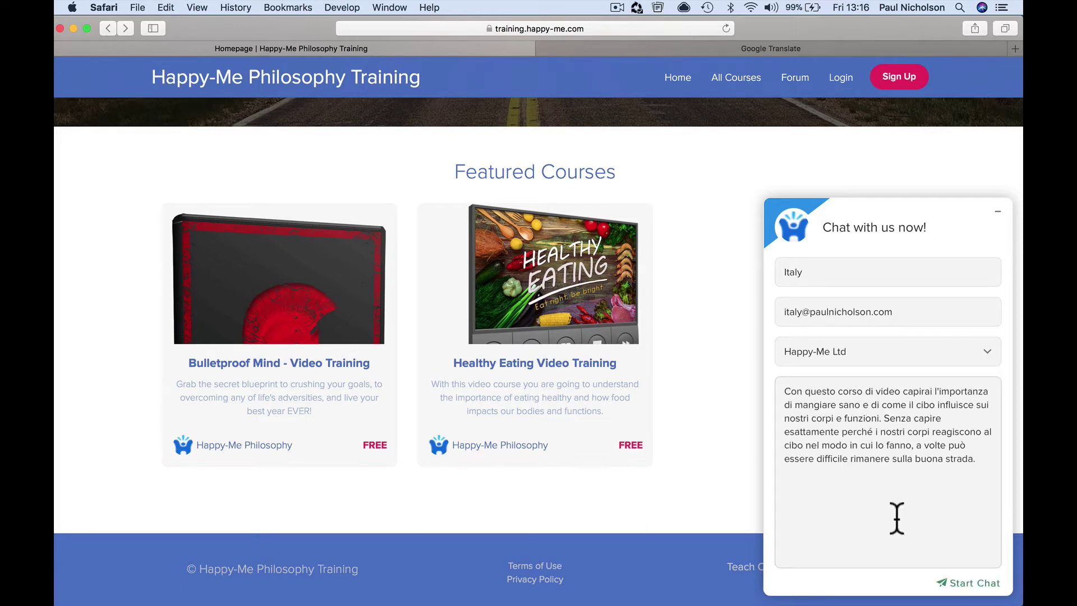
{"action": "left_click", "coordinate": [975, 584]}
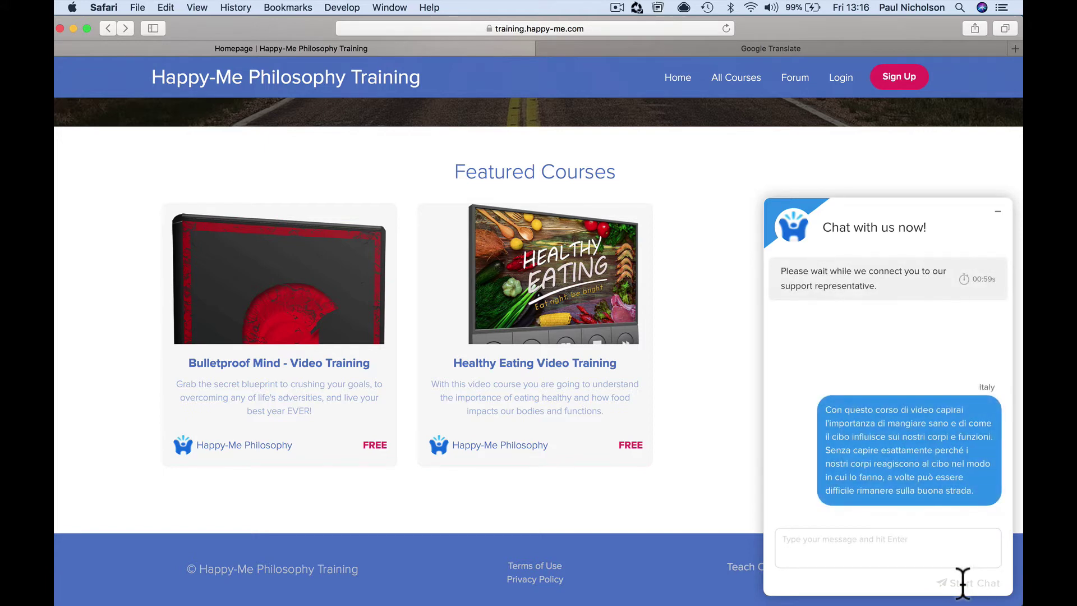
Step: Switch to Zoho SalesIQ and accept the incoming chat from the visitor Italy
{"action": "mouse_move", "coordinate": [746, 604]}
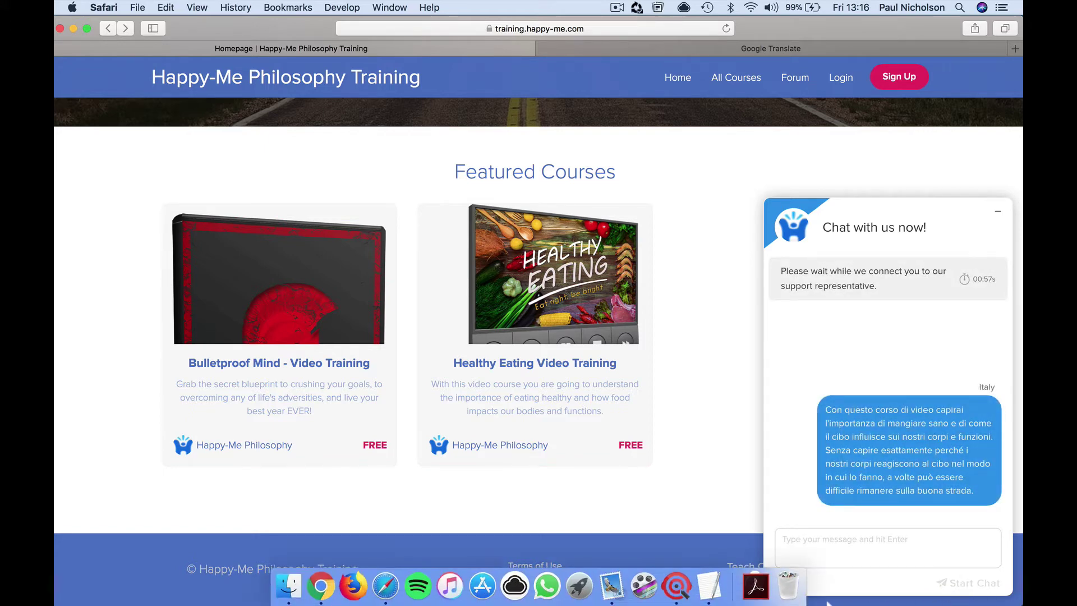
{"action": "left_click", "coordinate": [677, 594]}
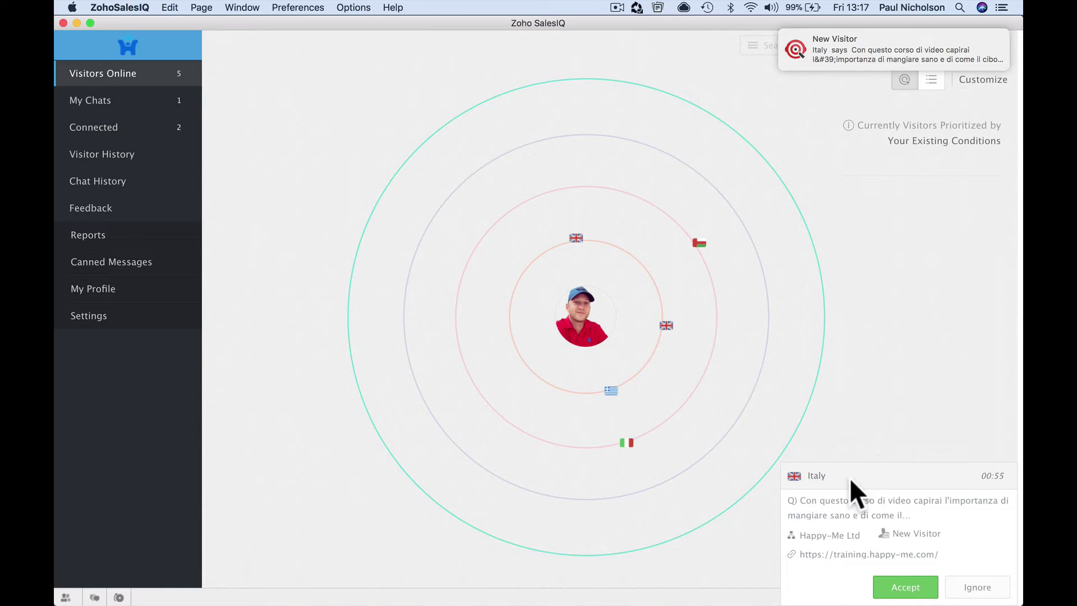
{"action": "left_click", "coordinate": [891, 588]}
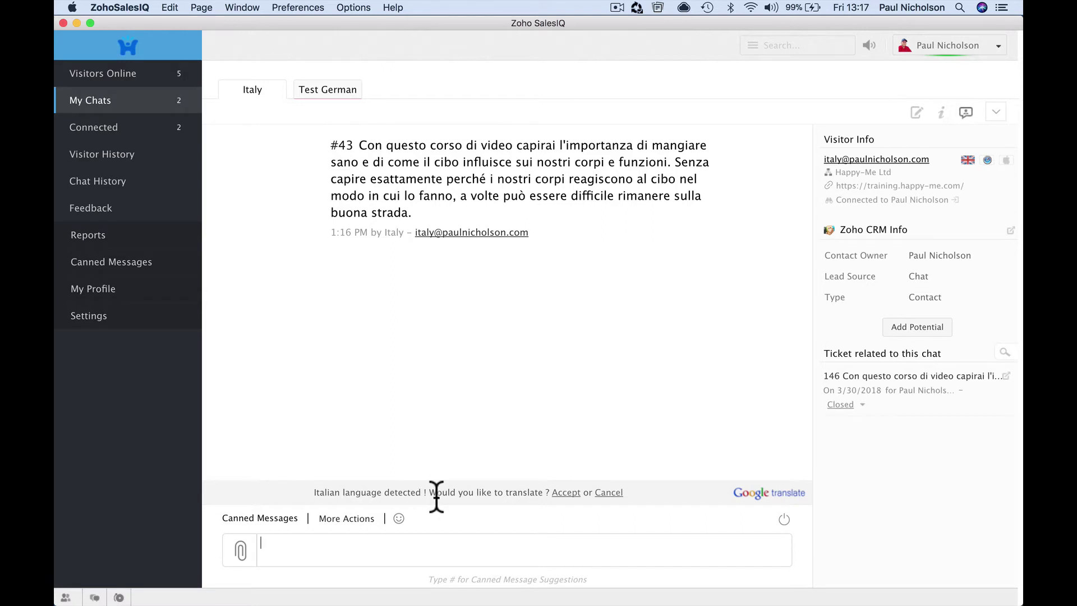
Step: Accept translation of the visitor's Italian message and send the reply "Hello how can I help you."
{"action": "left_click", "coordinate": [566, 493]}
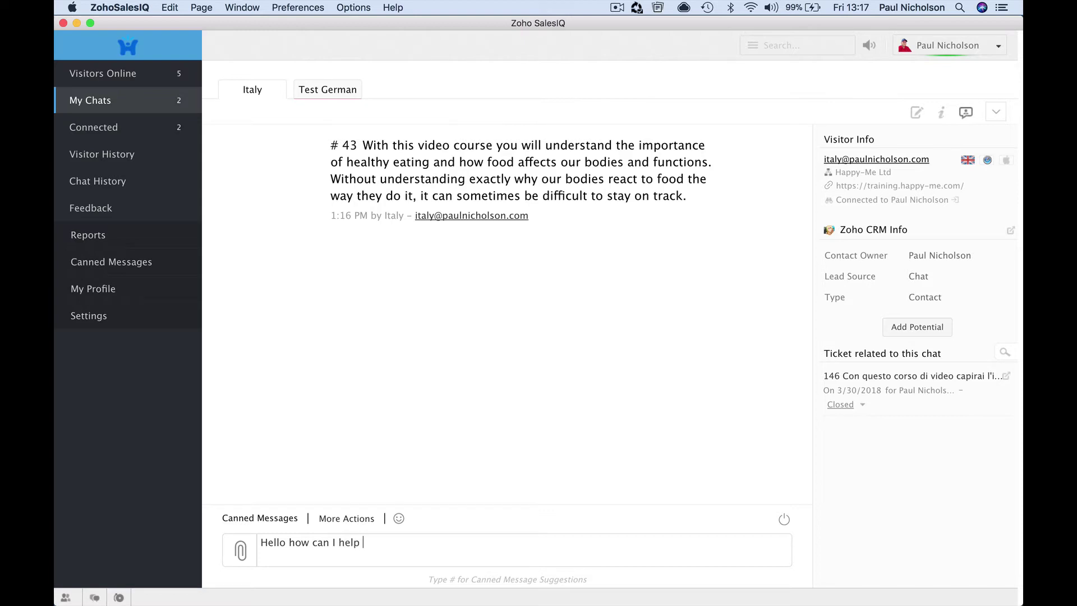
{"action": "type", "text": "."}
{"action": "key", "text": "Return"}
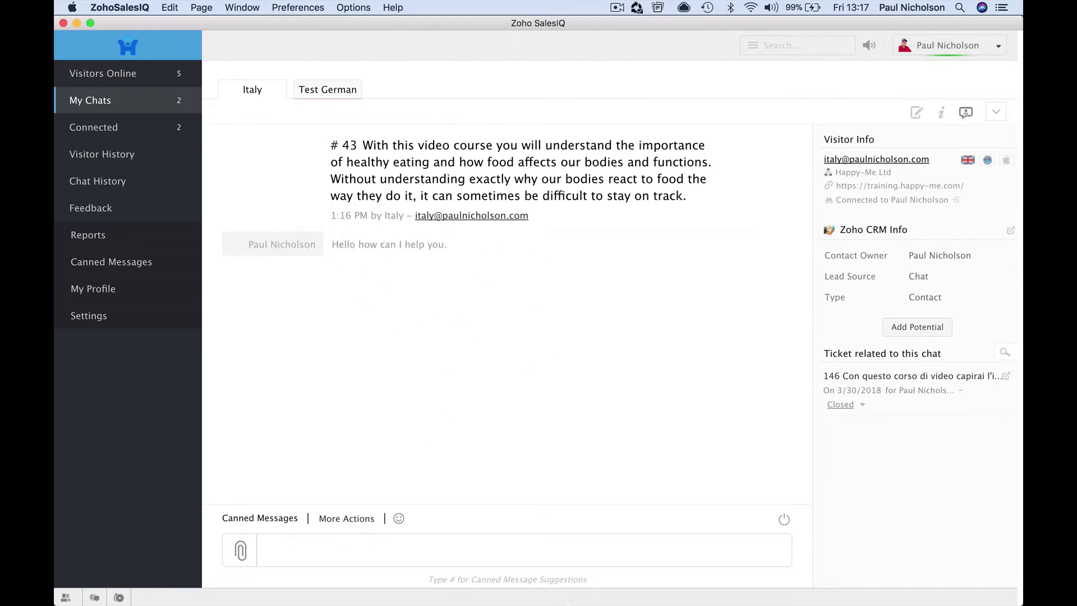
Step: Switch to Safari, copy the agent's reply from the site chat and translate it from Italian to English in Google Translate
{"action": "left_click", "coordinate": [385, 582]}
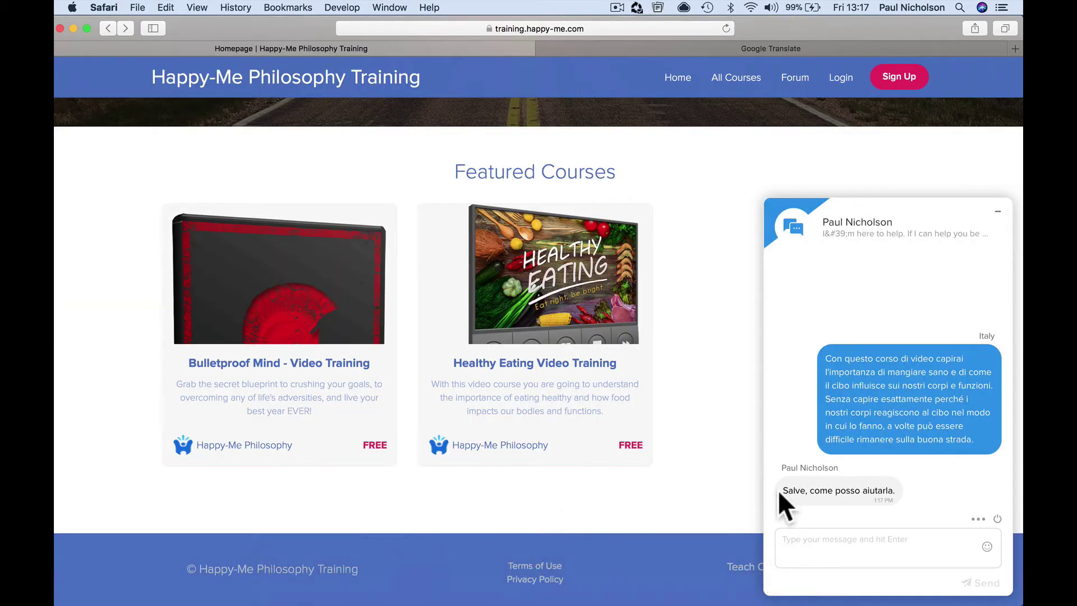
{"action": "left_click_drag", "start_coordinate": [779, 490], "coordinate": [897, 489]}
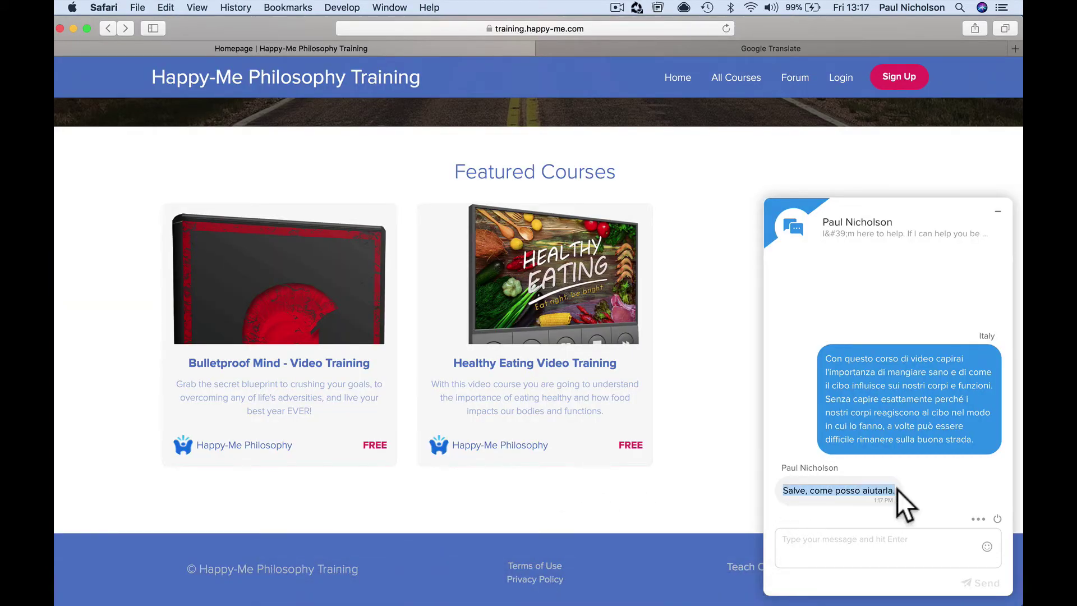
{"action": "left_click", "coordinate": [658, 46]}
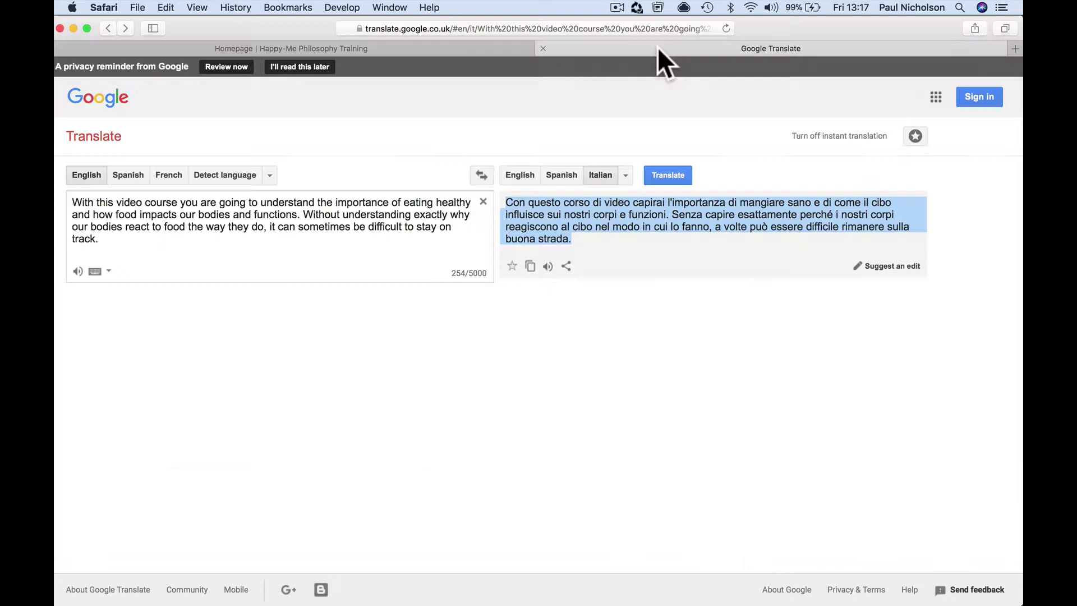
{"action": "left_click", "coordinate": [378, 241]}
{"action": "key", "text": "super+a"}
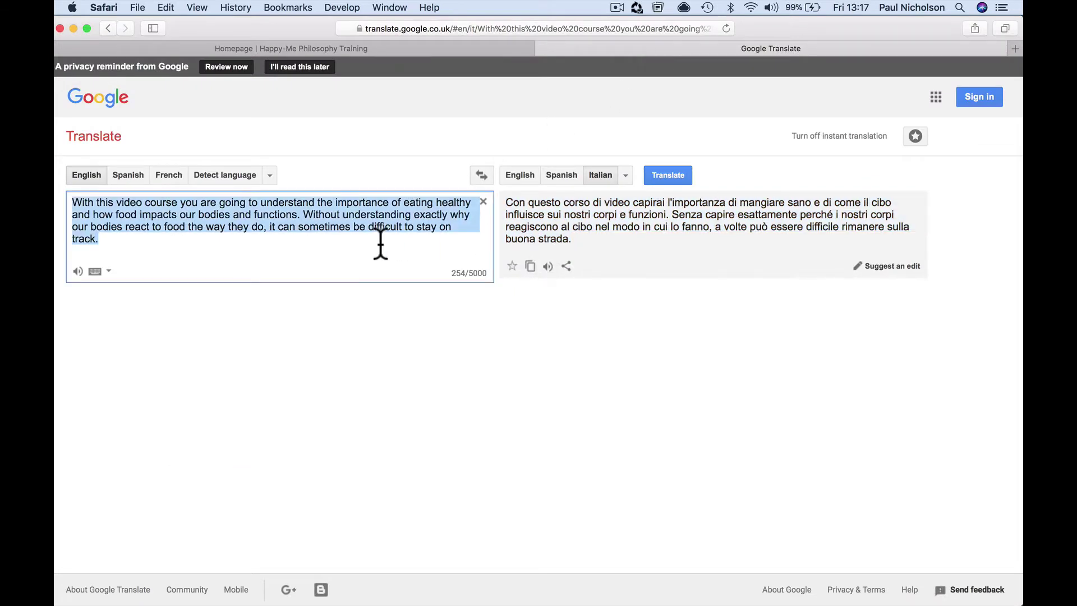
{"action": "key", "text": "super+v"}
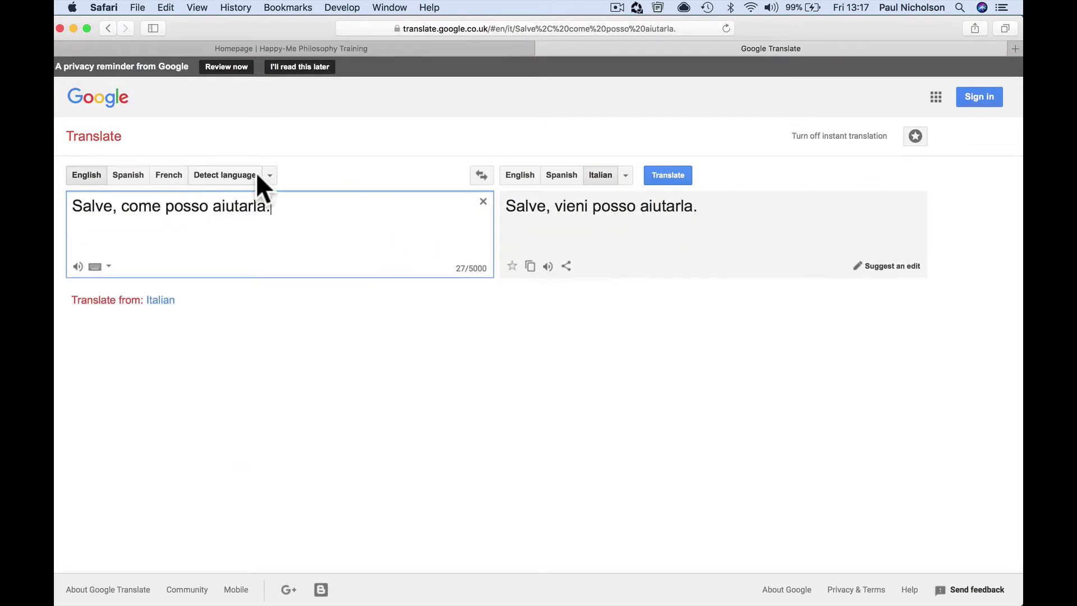
{"action": "left_click", "coordinate": [269, 175]}
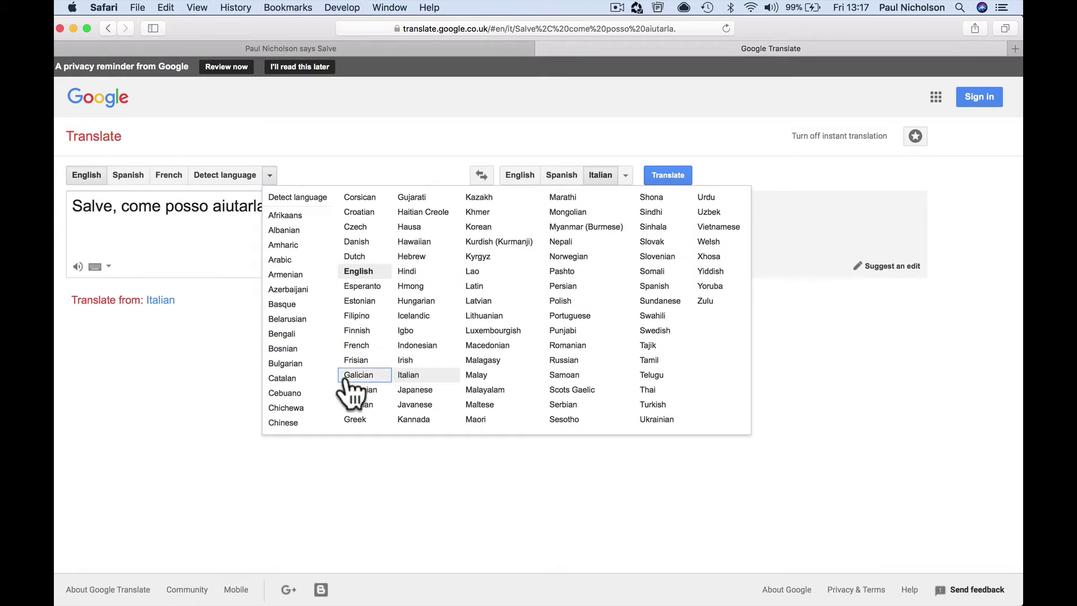
{"action": "left_click", "coordinate": [408, 375]}
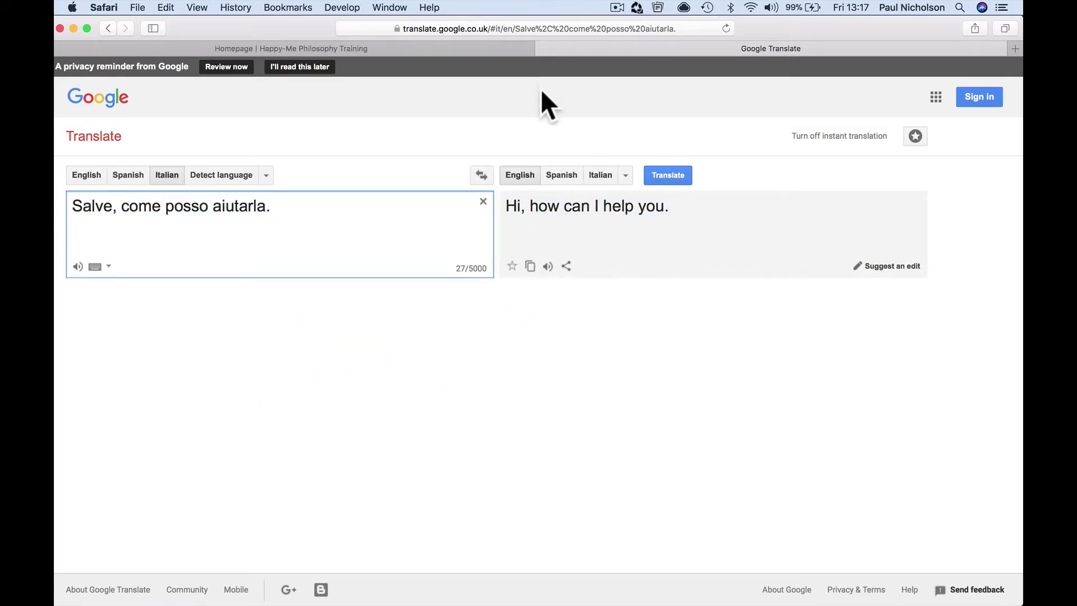
Step: Open the Bulletproof Mind course page on the training site, copy its description and go back to the homepage
{"action": "left_click", "coordinate": [487, 50]}
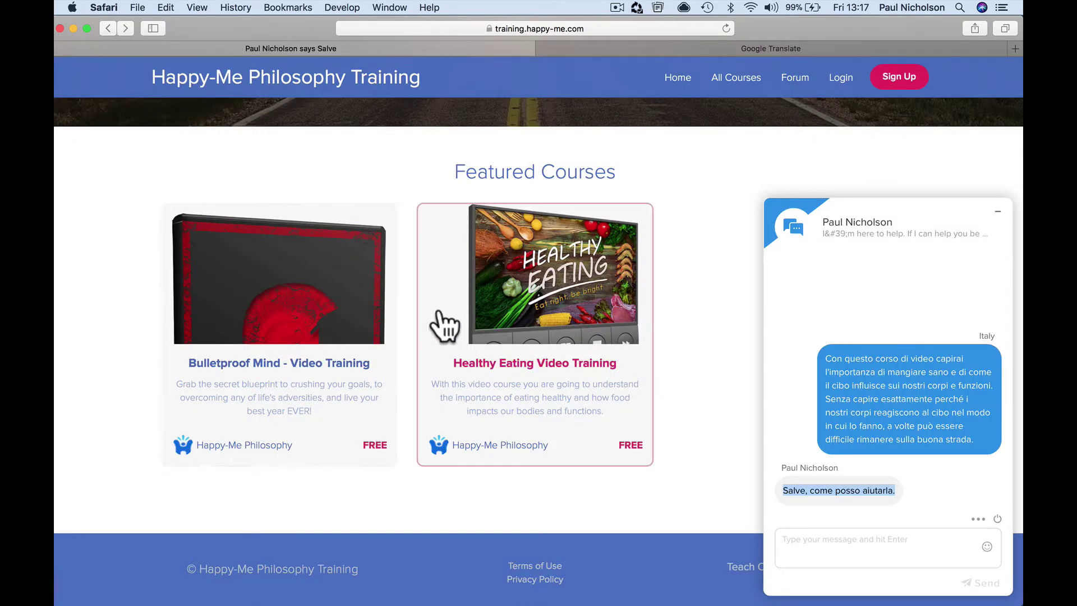
{"action": "left_click", "coordinate": [315, 414]}
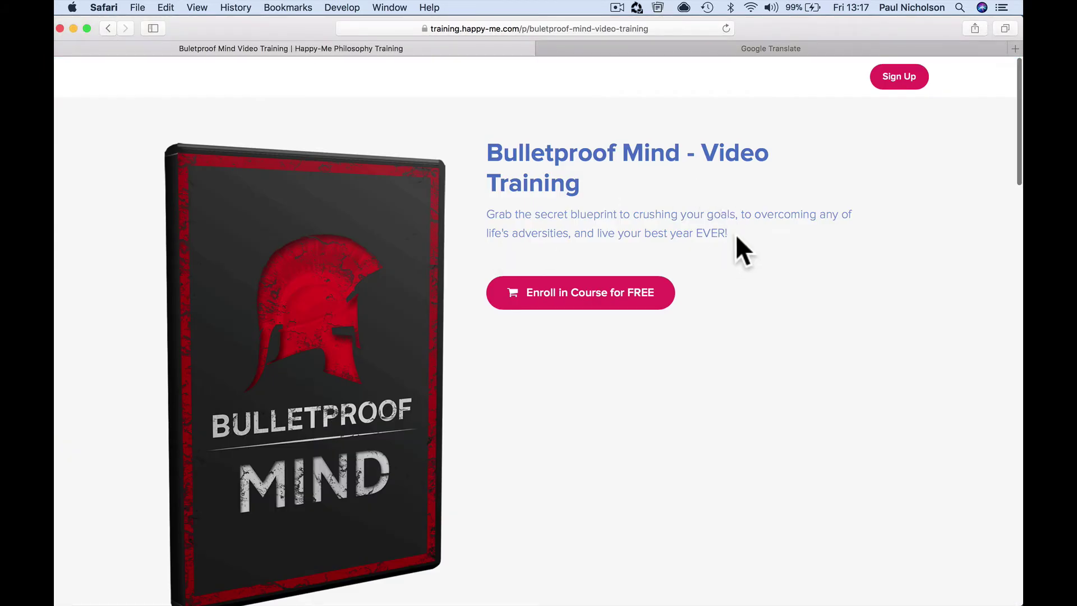
{"action": "left_click_drag", "start_coordinate": [735, 234], "coordinate": [480, 216]}
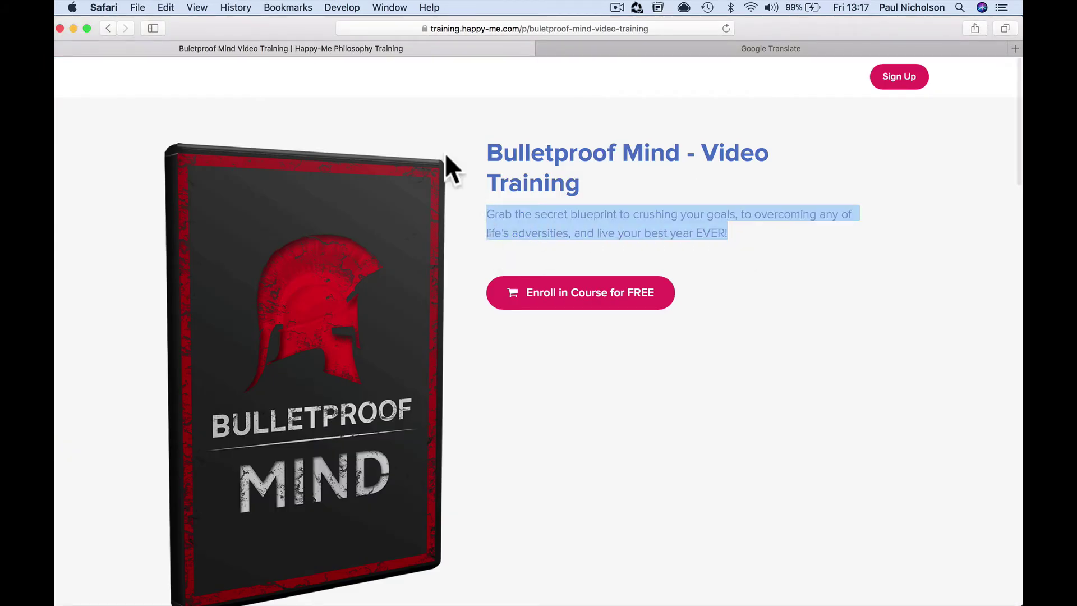
{"action": "left_click", "coordinate": [108, 28]}
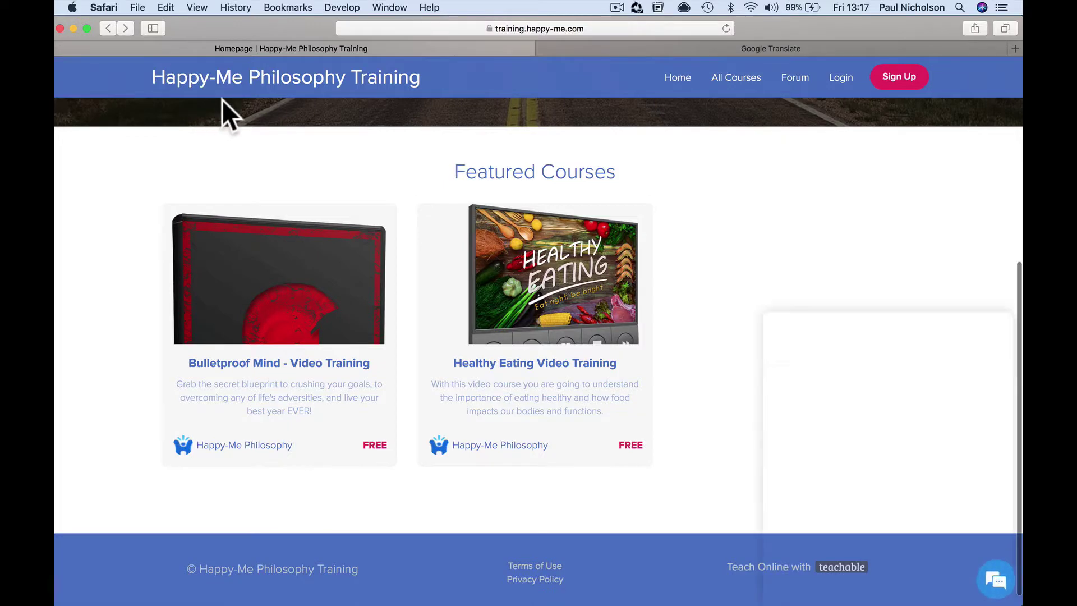
Step: Replace the text in Google Translate with the course description, translate it from English into Italian and copy the result
{"action": "left_click", "coordinate": [702, 49]}
{"action": "triple_click", "coordinate": [356, 221]}
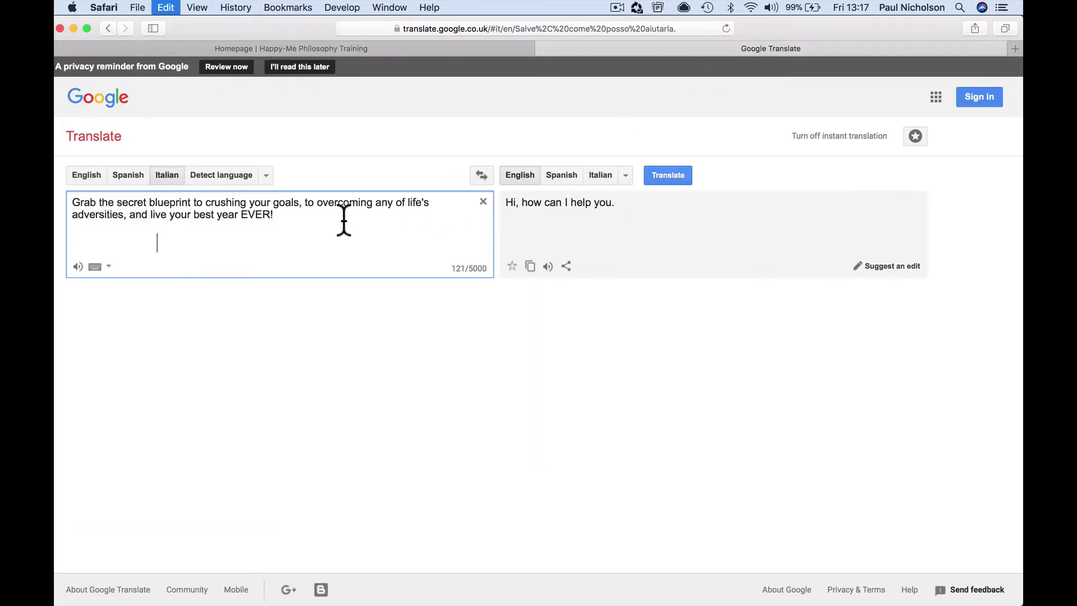
{"action": "left_click", "coordinate": [74, 175]}
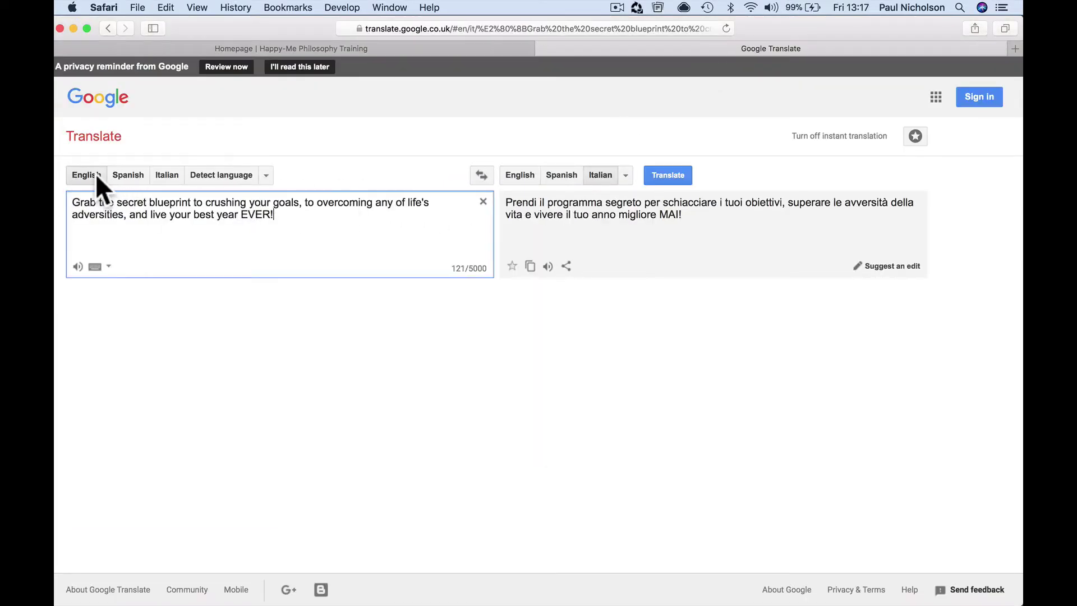
{"action": "double_click", "coordinate": [575, 214]}
{"action": "left_click_drag", "start_coordinate": [677, 218], "coordinate": [503, 206]}
{"action": "key", "text": "super+c"}
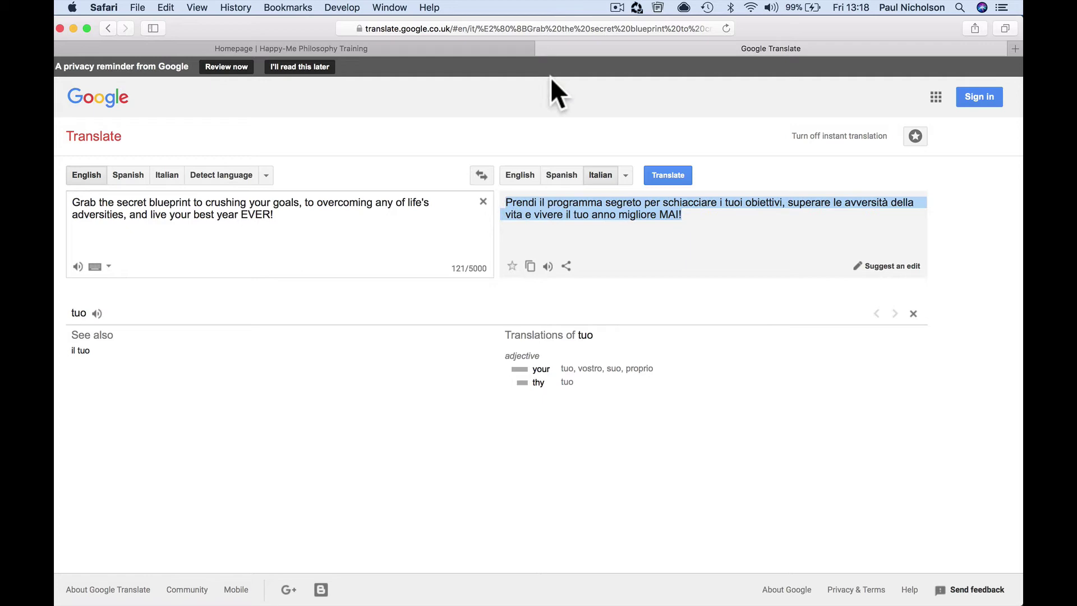
Step: Reload the training homepage and send the copied Italian translation as a visitor message in the live chat
{"action": "left_click", "coordinate": [435, 49]}
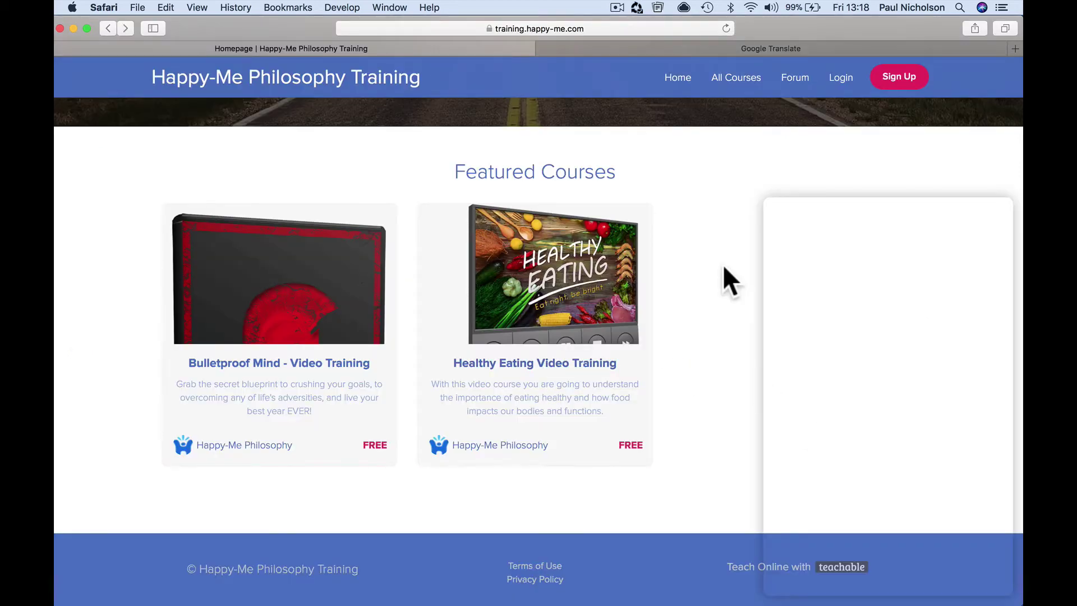
{"action": "left_click", "coordinate": [727, 28]}
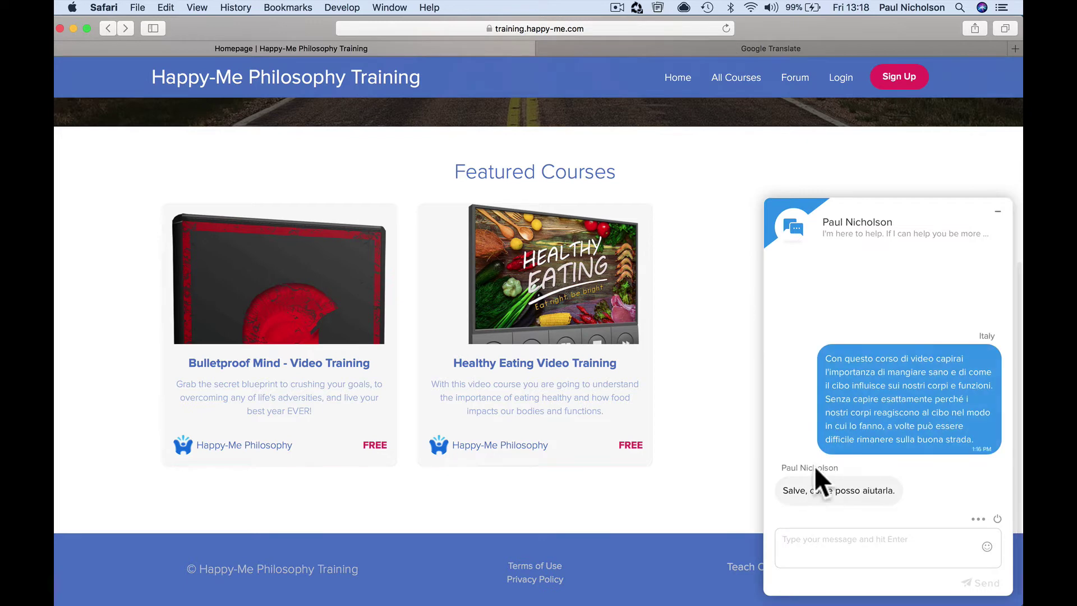
{"action": "left_click", "coordinate": [808, 536]}
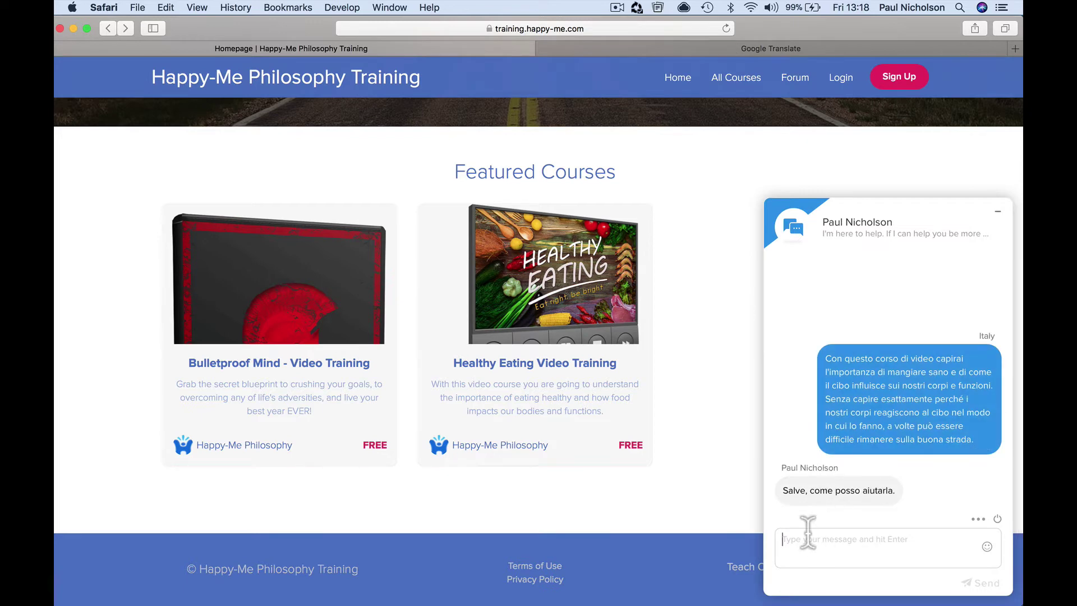
{"action": "key", "text": "super+v"}
{"action": "left_click", "coordinate": [976, 581]}
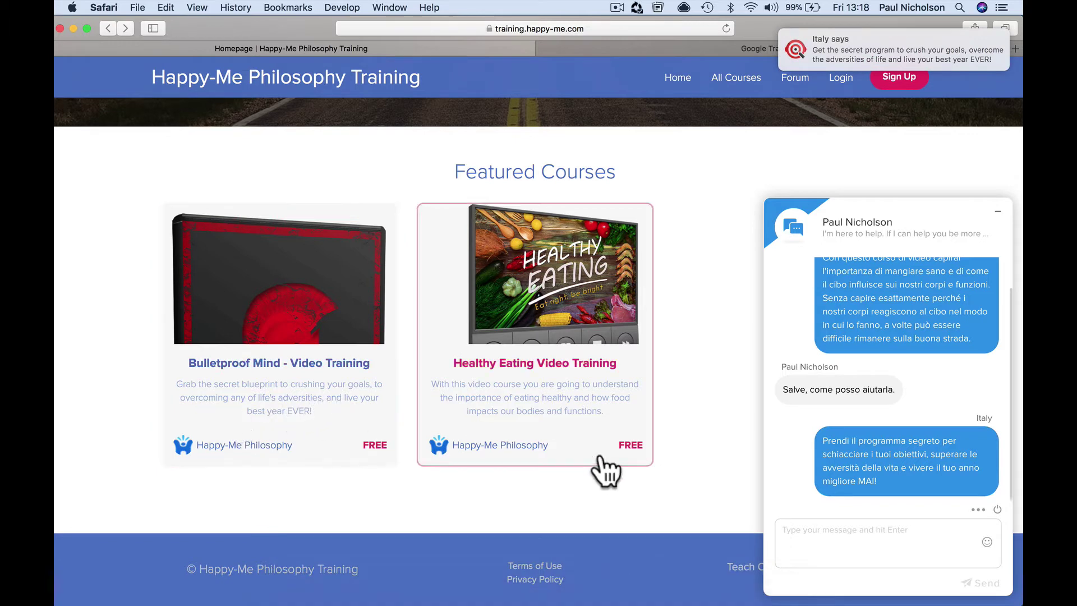
Step: Switch to Zoho SalesIQ to read the visitor's translated message, and return to the training homepage in Safari
{"action": "mouse_move", "coordinate": [637, 595]}
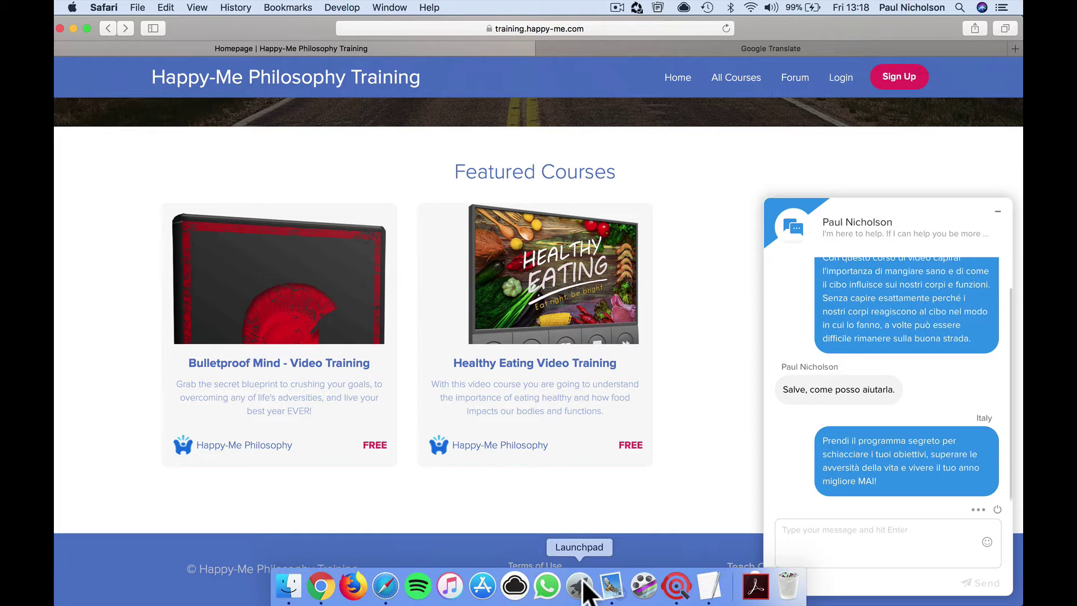
{"action": "left_click", "coordinate": [676, 586]}
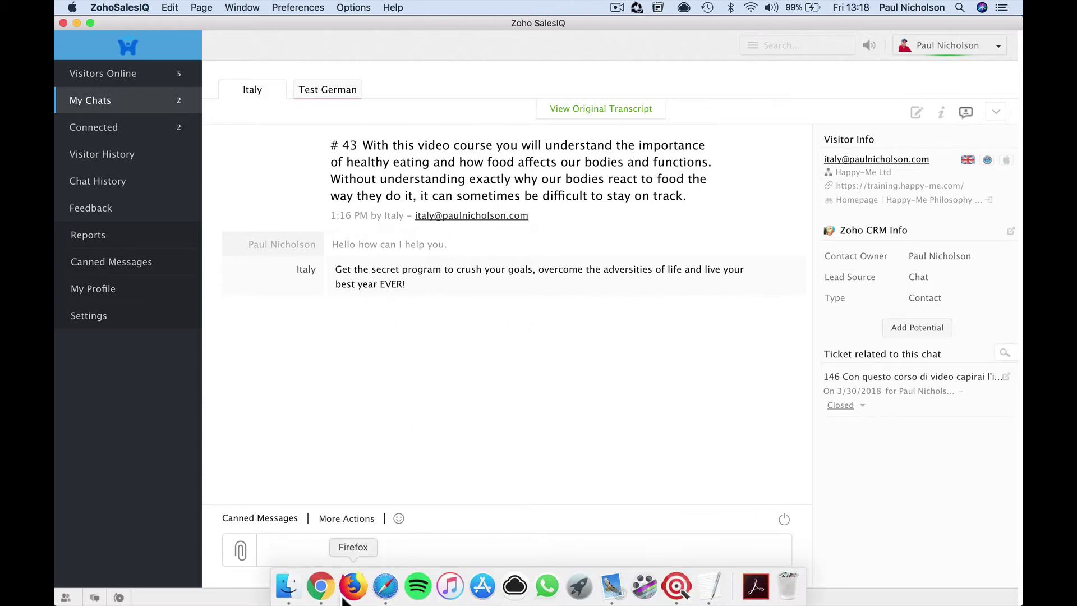
{"action": "left_click", "coordinate": [320, 586]}
{"action": "left_click", "coordinate": [385, 586]}
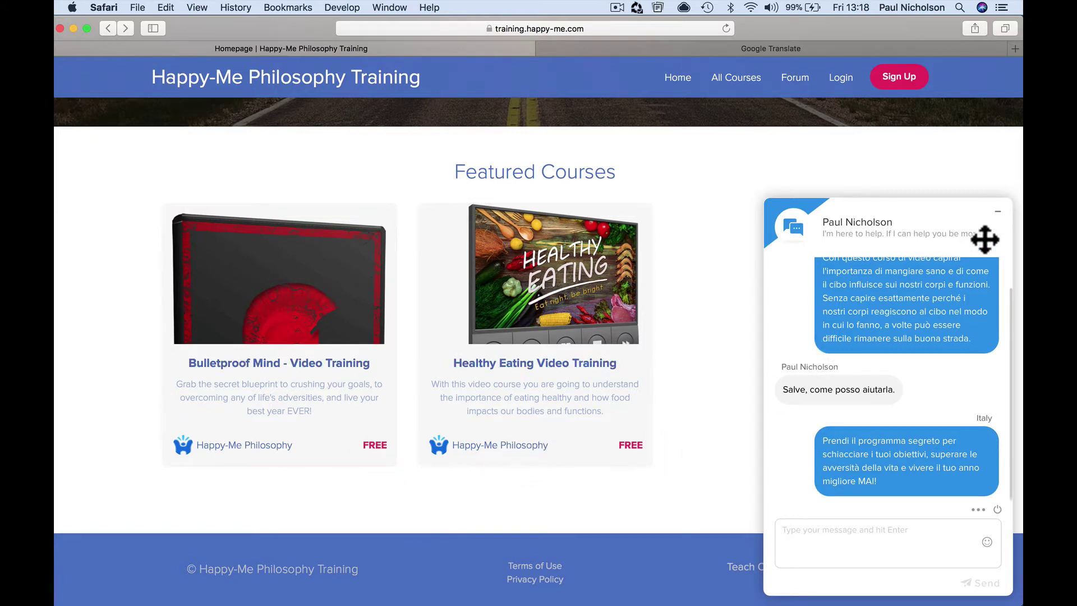
Step: Minimise the live chat window on the training homepage and clear Safari's browsing history
{"action": "left_click", "coordinate": [998, 212]}
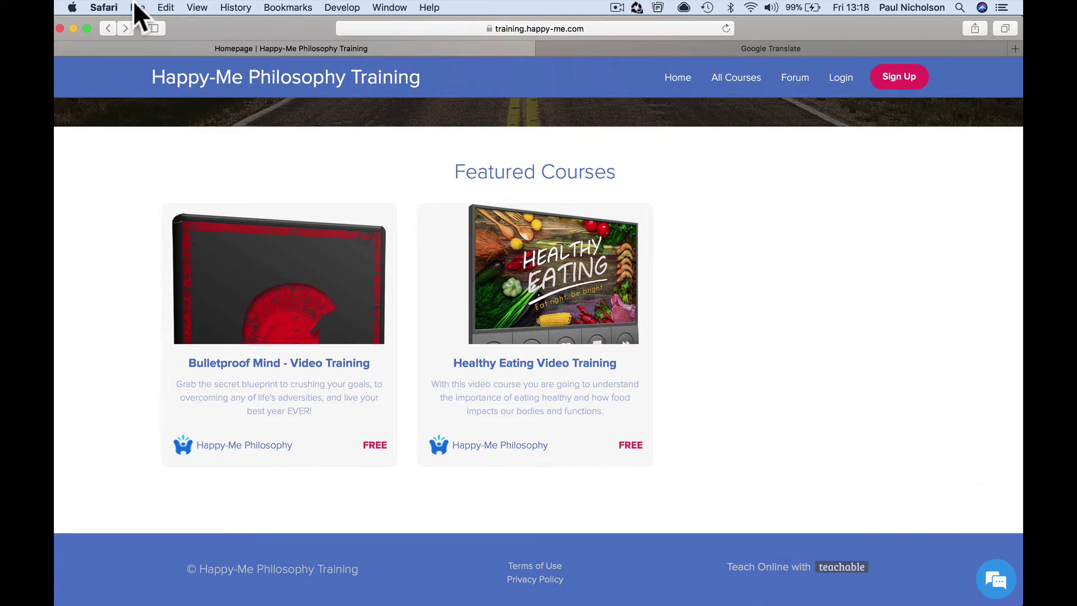
{"action": "left_click", "coordinate": [198, 8]}
{"action": "mouse_move", "coordinate": [236, 7]}
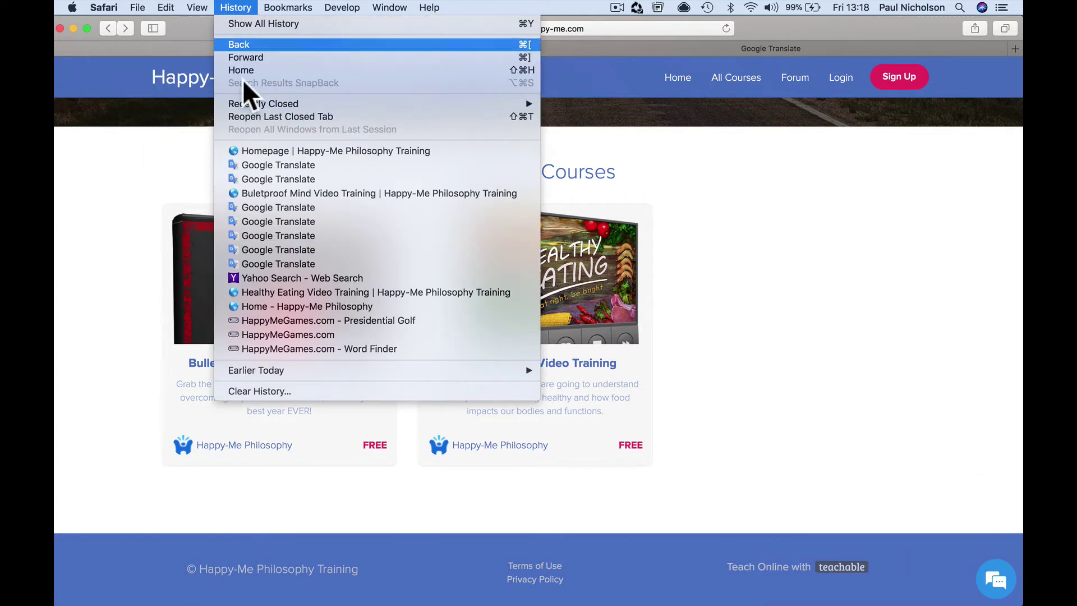
{"action": "left_click", "coordinate": [287, 391]}
{"action": "left_click", "coordinate": [641, 159]}
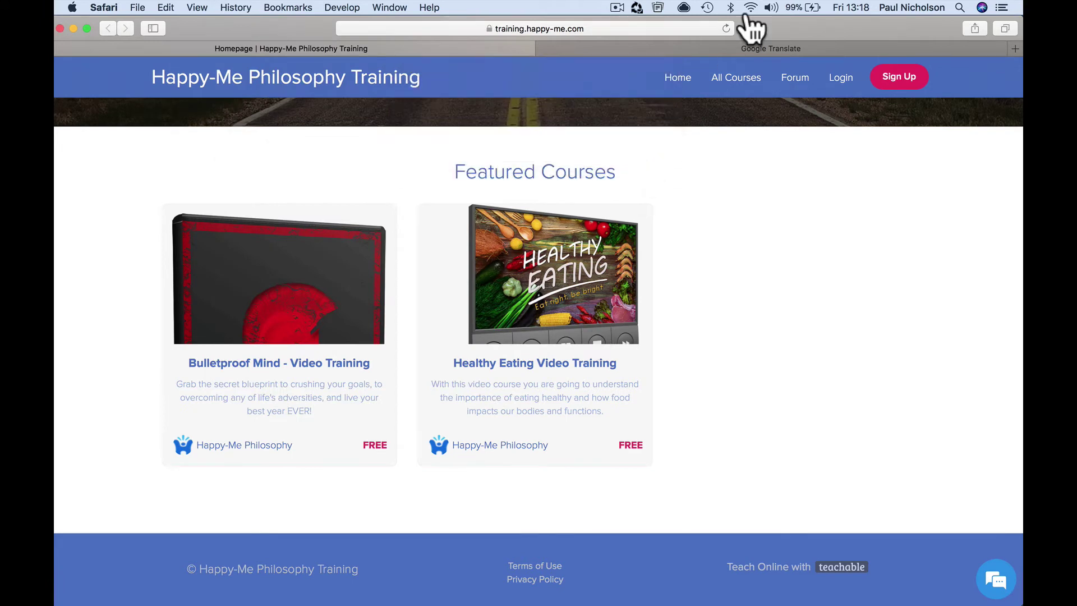
Step: Switch to Zoho SalesIQ to examine the rings of online visitors, and return to the training homepage in Safari
{"action": "left_click", "coordinate": [676, 587]}
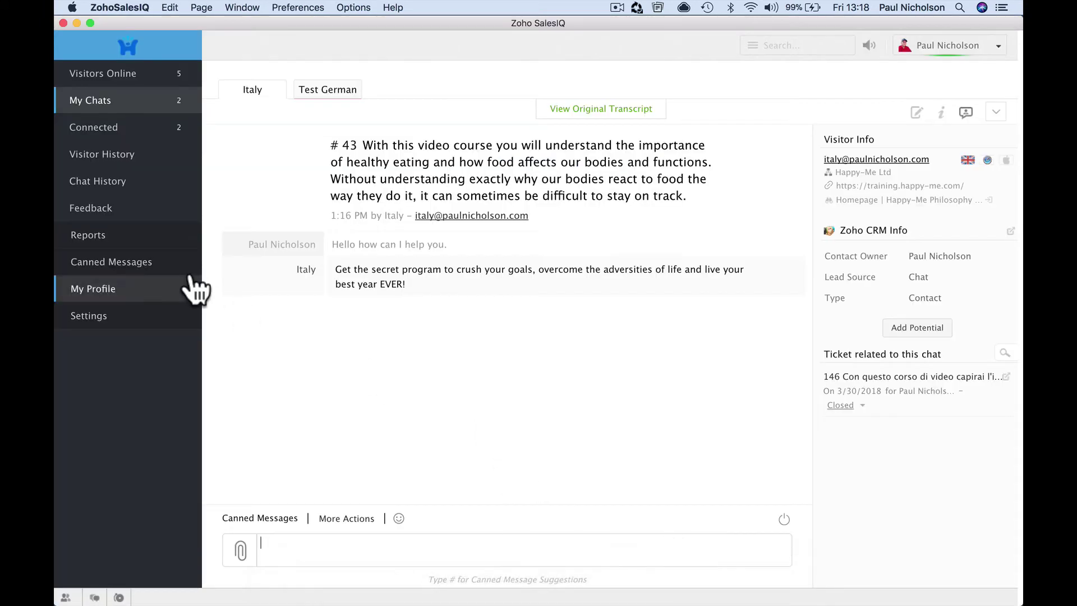
{"action": "left_click", "coordinate": [160, 76]}
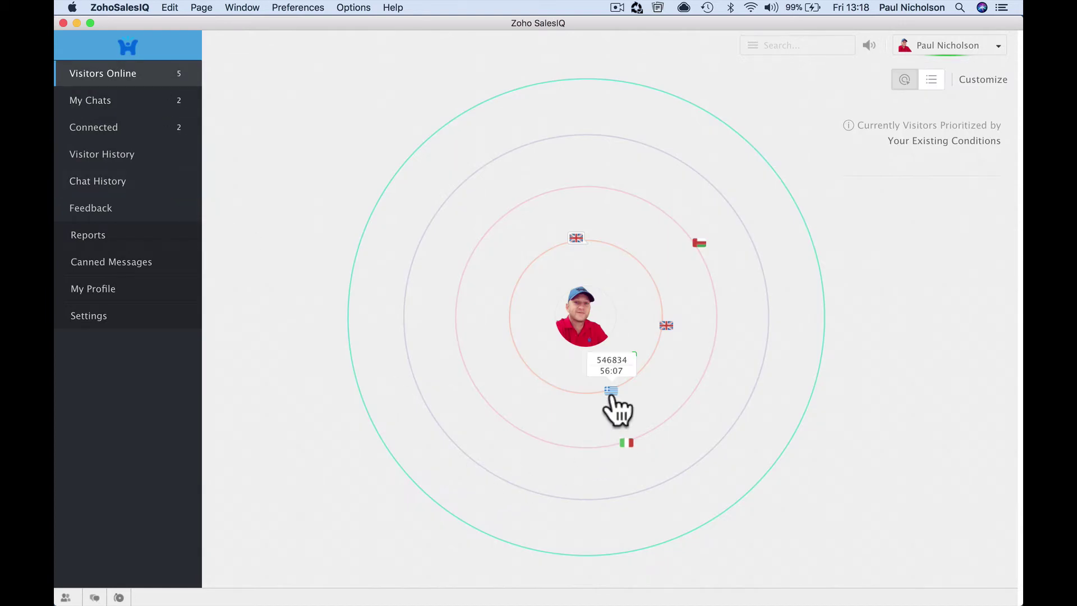
{"action": "mouse_move", "coordinate": [578, 601]}
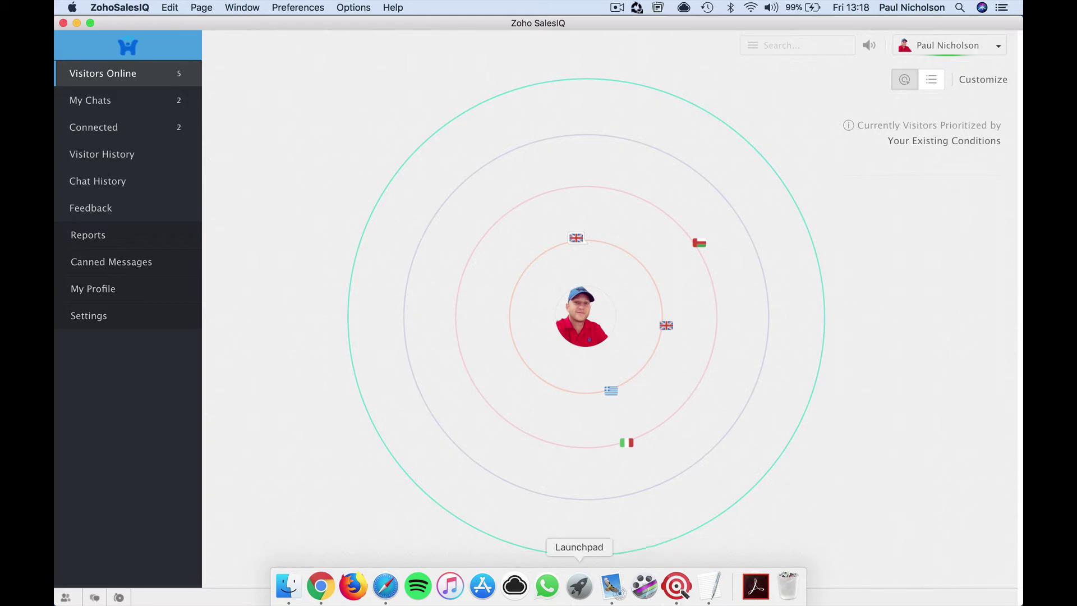
{"action": "left_click", "coordinate": [323, 588]}
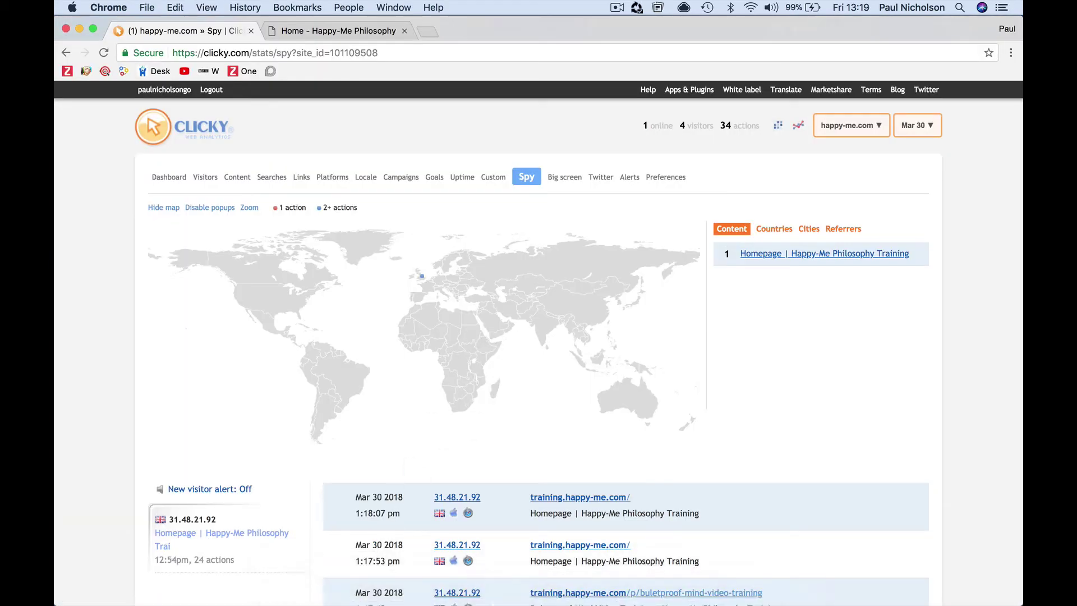
{"action": "left_click", "coordinate": [386, 587]}
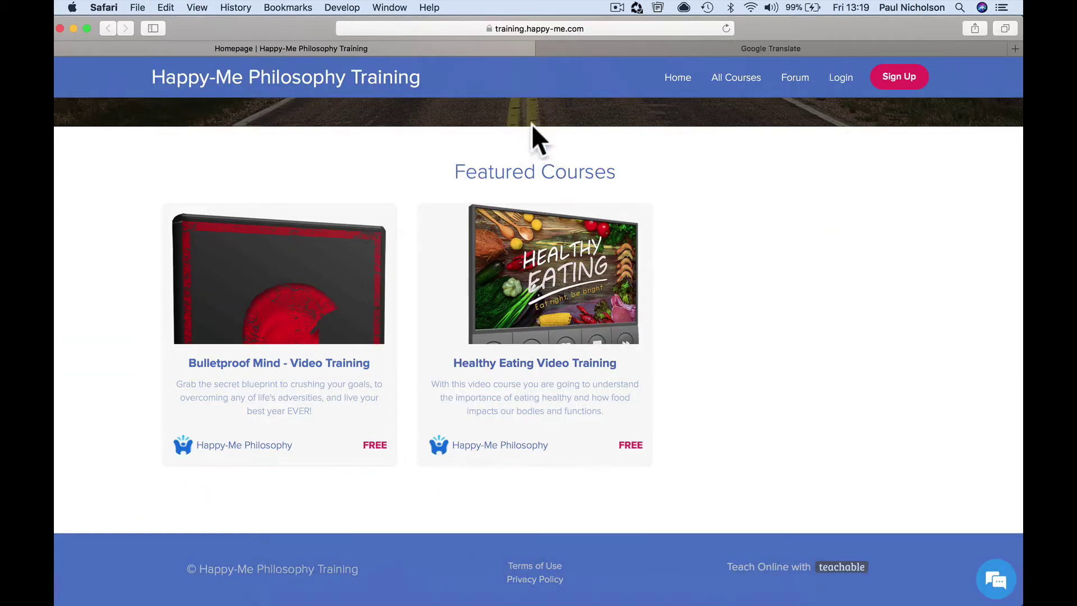
Step: Reload the training homepage, open its forum and browse the latest topics
{"action": "left_click", "coordinate": [684, 30]}
{"action": "key", "text": "BackSpace"}
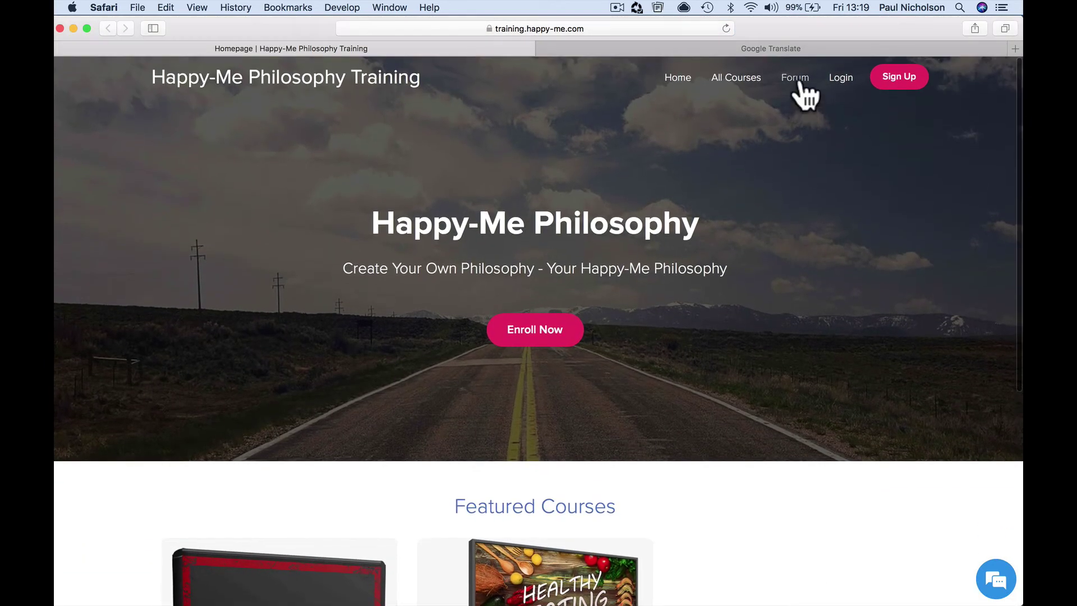
{"action": "left_click", "coordinate": [798, 80]}
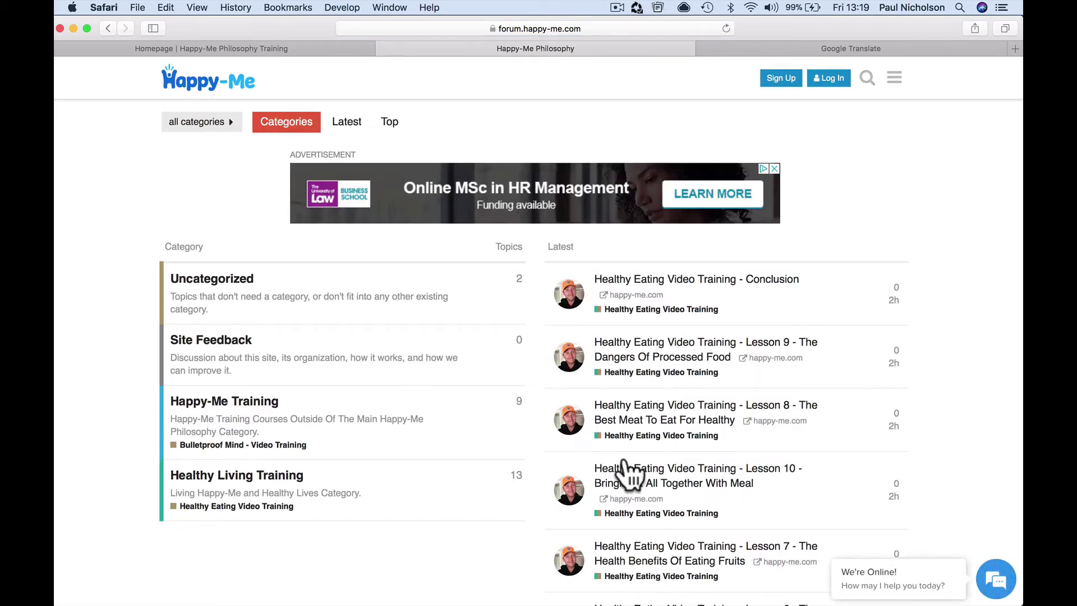
{"action": "scroll", "coordinate": [627, 469], "scroll_direction": "down", "scroll_amount": 6}
{"action": "scroll", "coordinate": [627, 471], "scroll_direction": "down", "scroll_amount": 12}
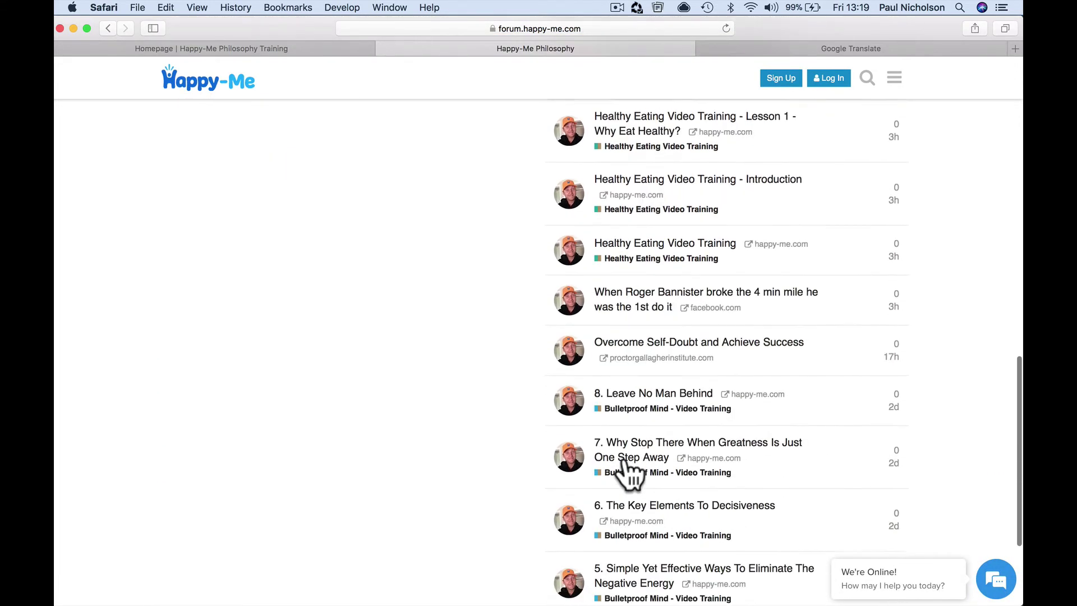
{"action": "scroll", "coordinate": [629, 474], "scroll_direction": "up", "scroll_amount": 20}
{"action": "scroll", "coordinate": [626, 463], "scroll_direction": "down", "scroll_amount": 1}
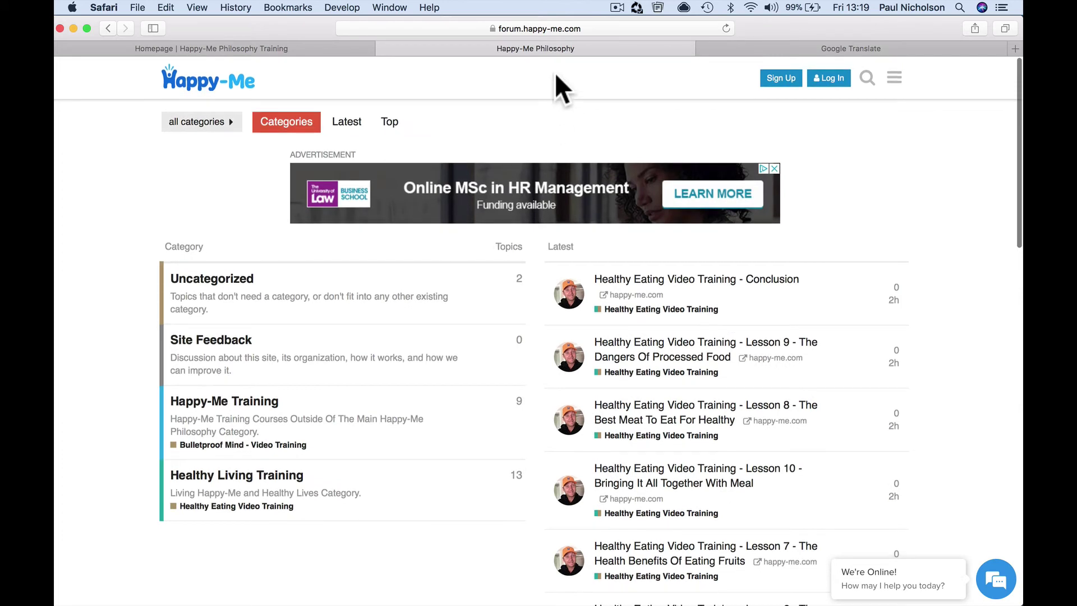
Step: Load paulnicholson.com in the forum's browser tab, open that site's forum and browse its categories and latest topics
{"action": "left_click", "coordinate": [540, 32]}
{"action": "type", "text": "paulnicholson.com"}
{"action": "key", "text": "Return"}
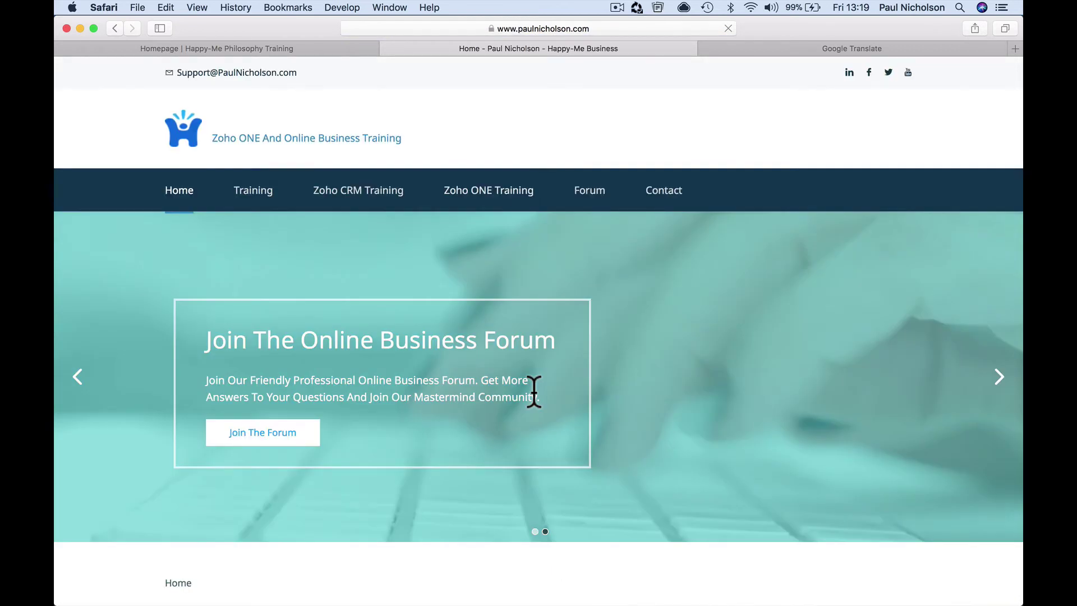
{"action": "left_click", "coordinate": [590, 192]}
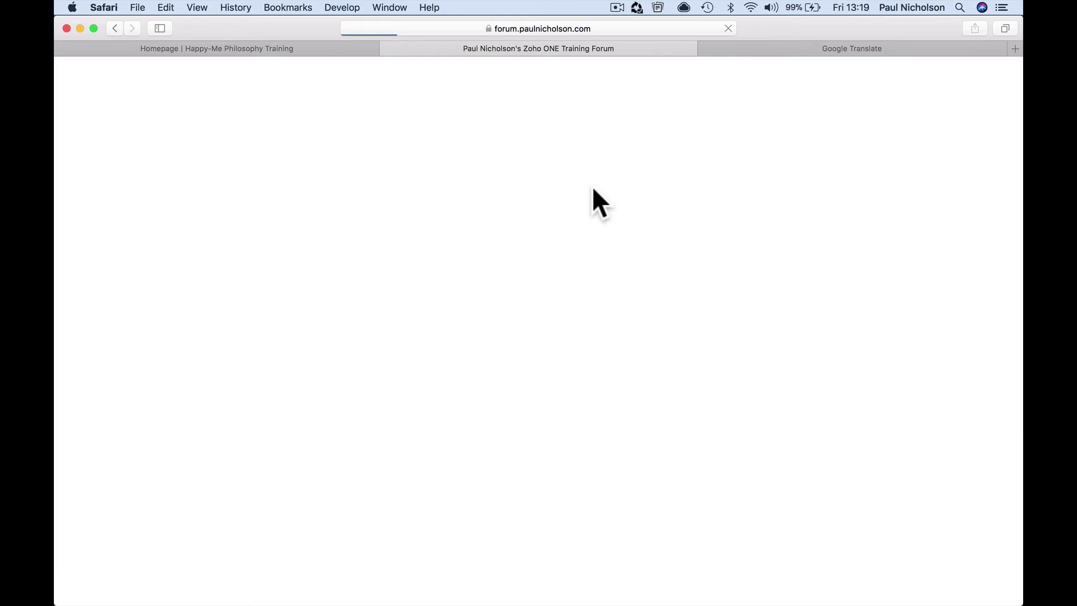
{"action": "scroll", "coordinate": [749, 306], "scroll_direction": "down", "scroll_amount": 20}
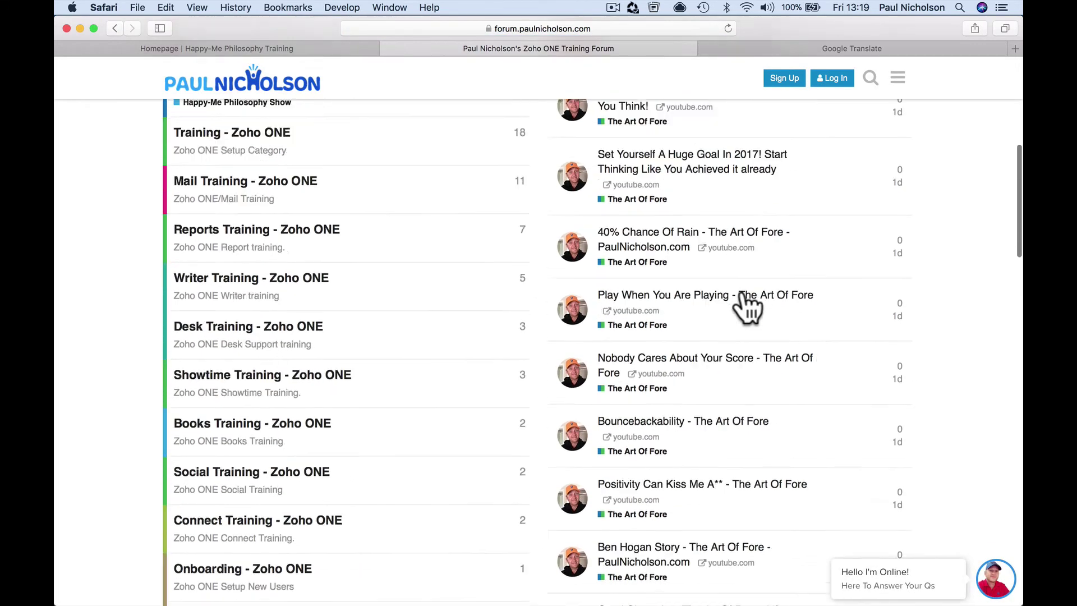
{"action": "scroll", "coordinate": [750, 306], "scroll_direction": "up", "scroll_amount": 20}
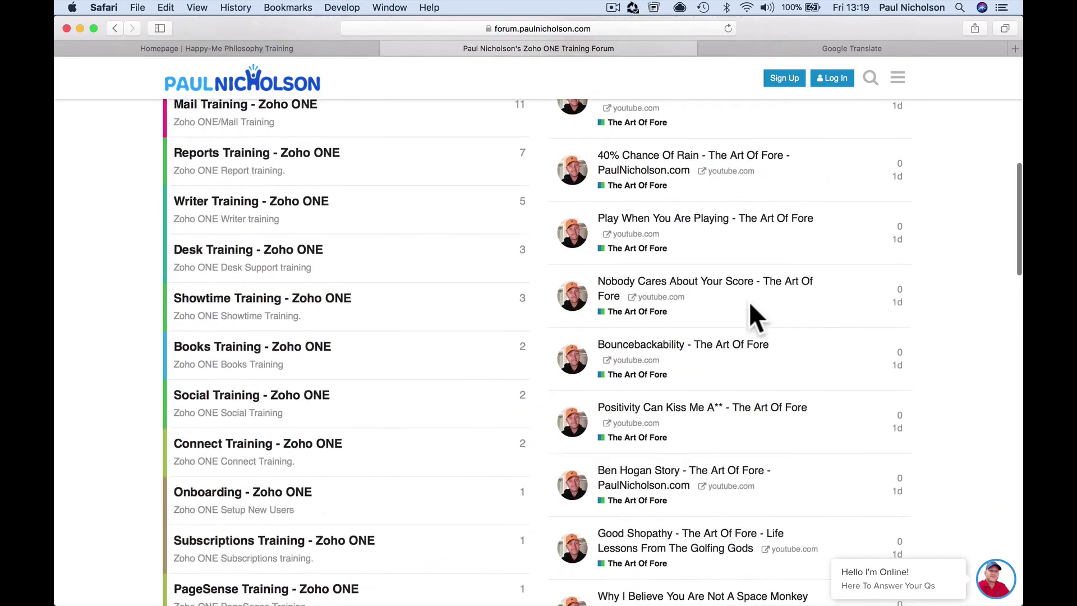
{"action": "scroll", "coordinate": [754, 320], "scroll_direction": "up", "scroll_amount": 3}
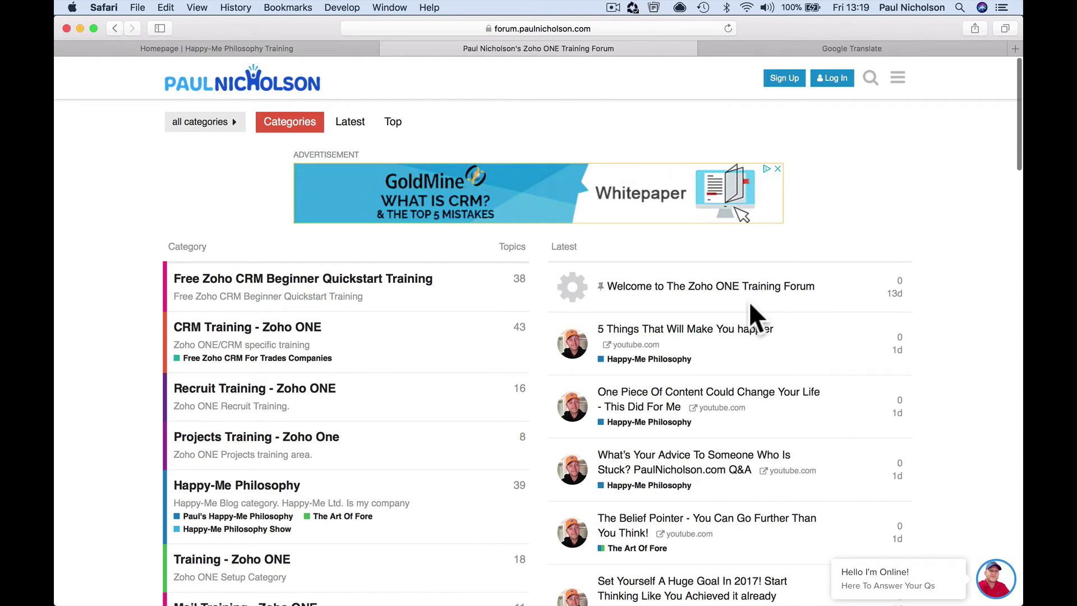
Step: Visit the topic "5 Things That Will Make You happier" and the first Happy-Me Philosophy subcategory, returning to the forum home after each
{"action": "left_click", "coordinate": [737, 331]}
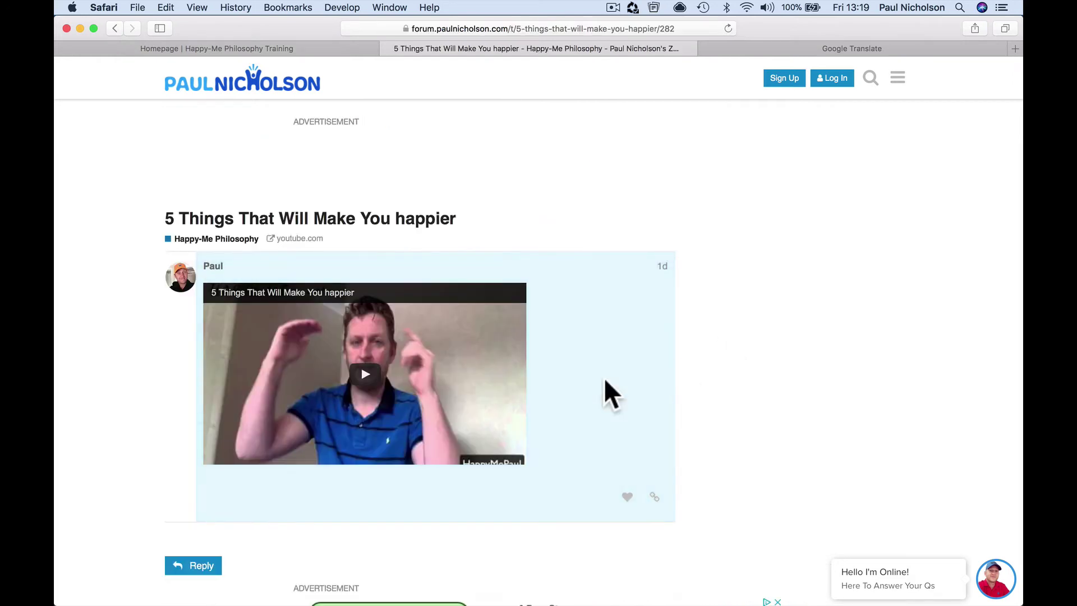
{"action": "left_click", "coordinate": [264, 86]}
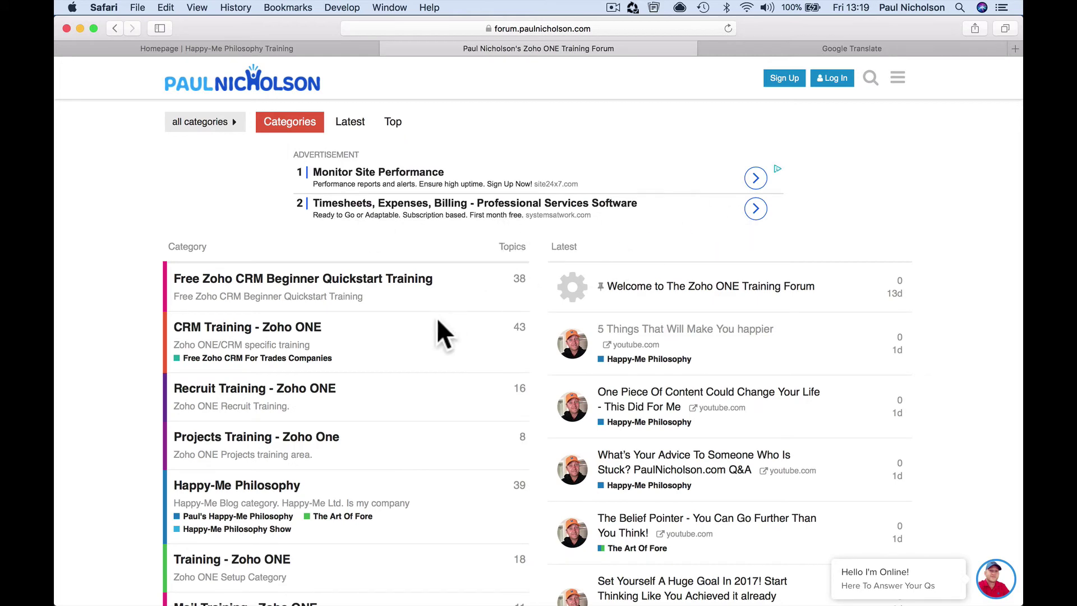
{"action": "scroll", "coordinate": [437, 323], "scroll_direction": "down", "scroll_amount": 3}
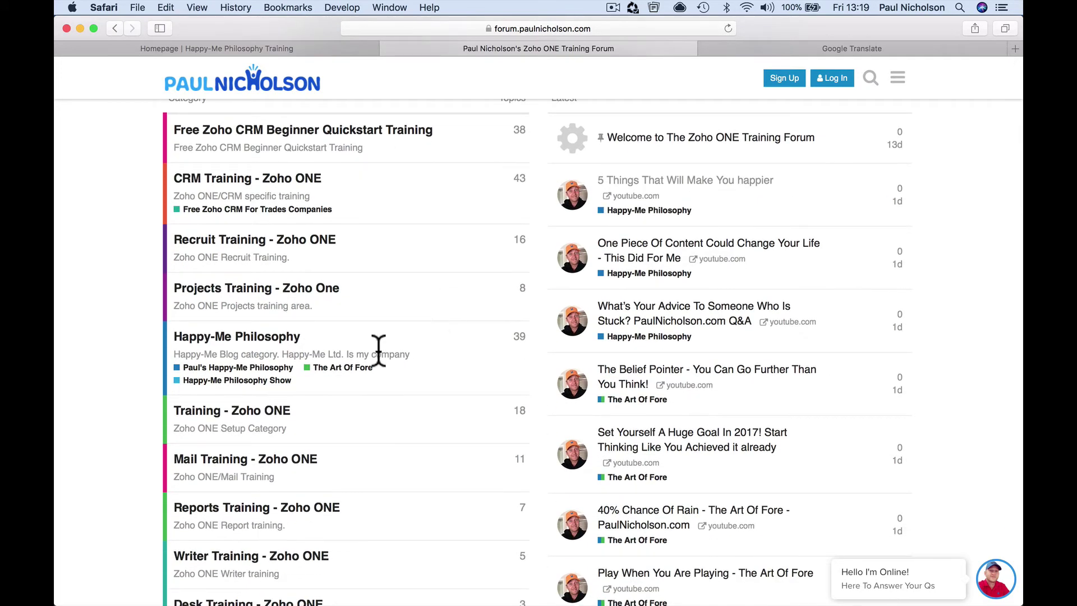
{"action": "left_click", "coordinate": [274, 370]}
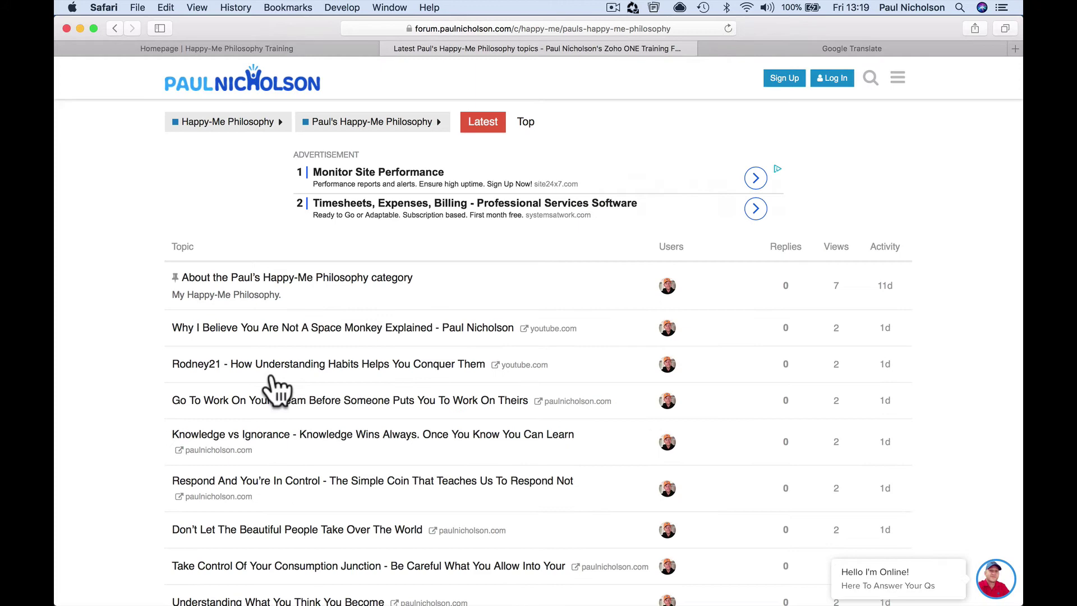
{"action": "left_click", "coordinate": [230, 87]}
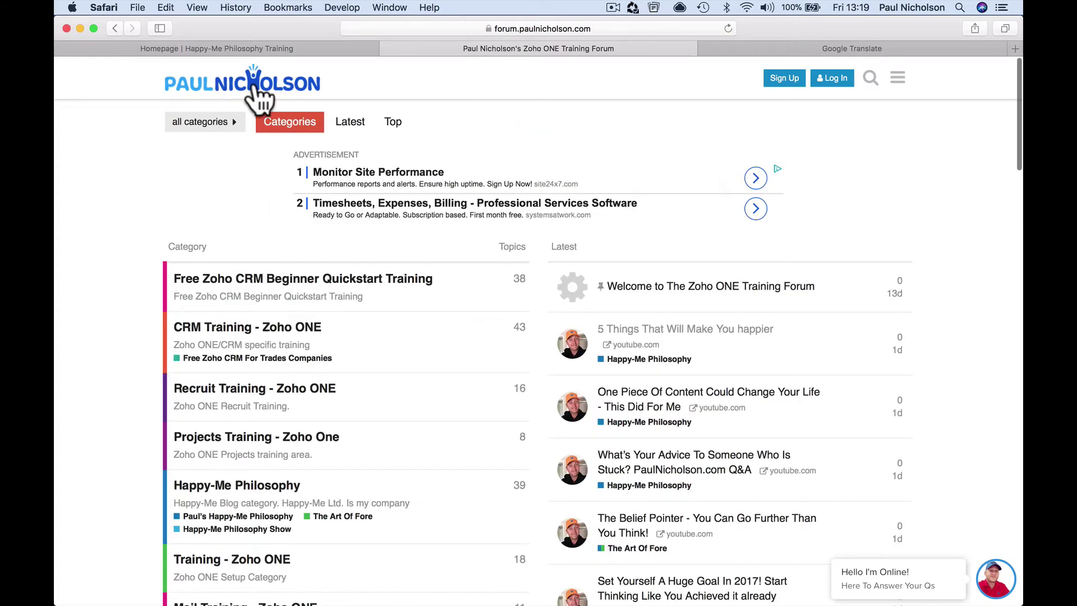
Step: Open the Healthy Eating Video Training course from the training homepage and copy the description paragraph beginning "But there are many ways"
{"action": "left_click", "coordinate": [260, 44]}
{"action": "scroll", "coordinate": [449, 305], "scroll_direction": "down", "scroll_amount": 5}
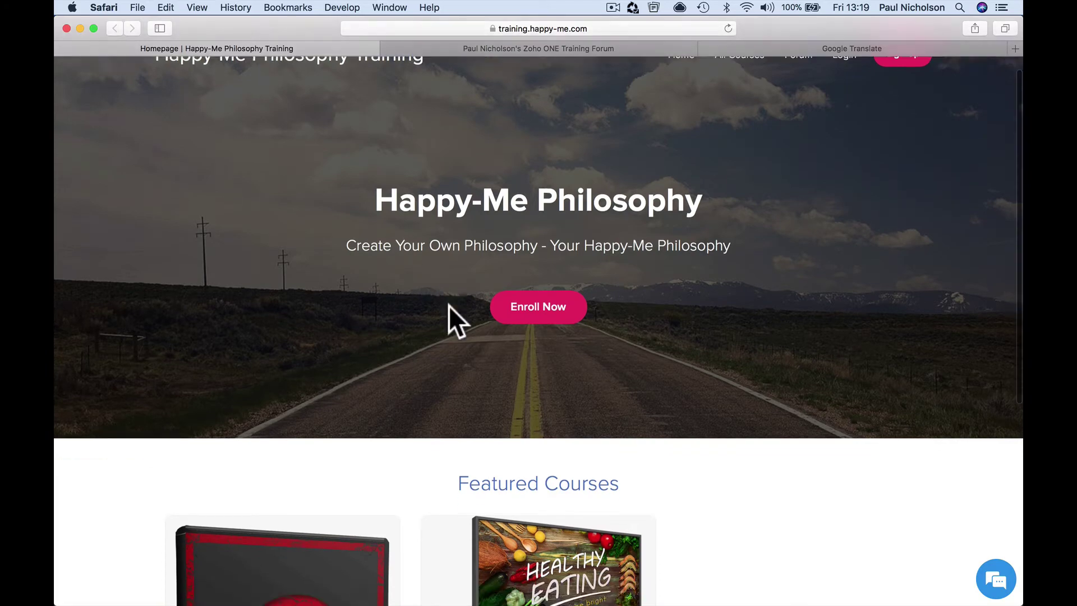
{"action": "scroll", "coordinate": [449, 305], "scroll_direction": "down", "scroll_amount": 3}
{"action": "left_click", "coordinate": [510, 365]}
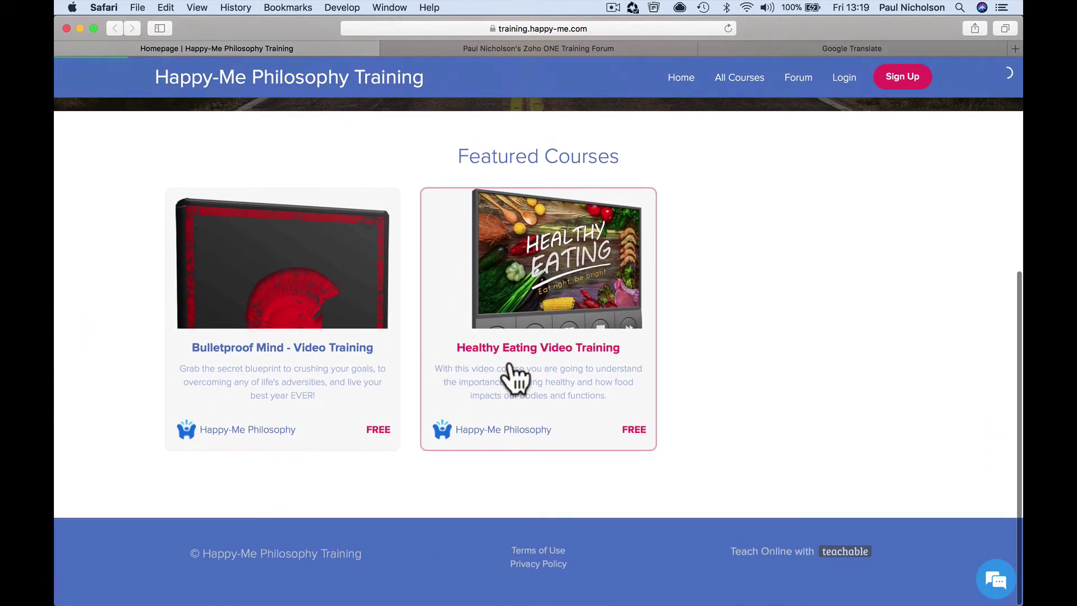
{"action": "scroll", "coordinate": [524, 386], "scroll_direction": "down", "scroll_amount": 3}
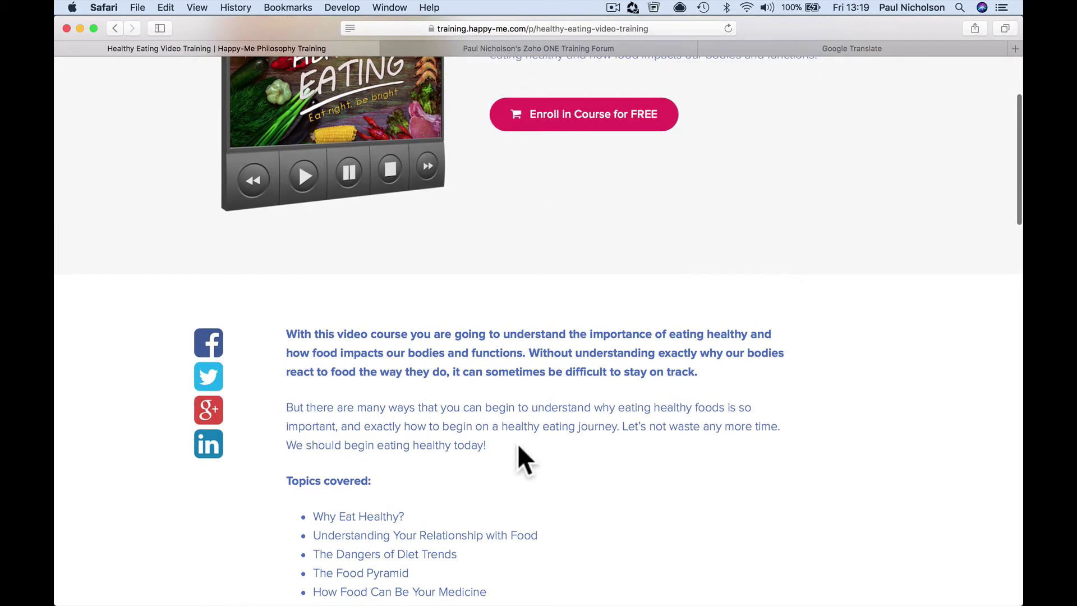
{"action": "left_click_drag", "start_coordinate": [516, 446], "coordinate": [445, 392]}
{"action": "key", "text": "super+c"}
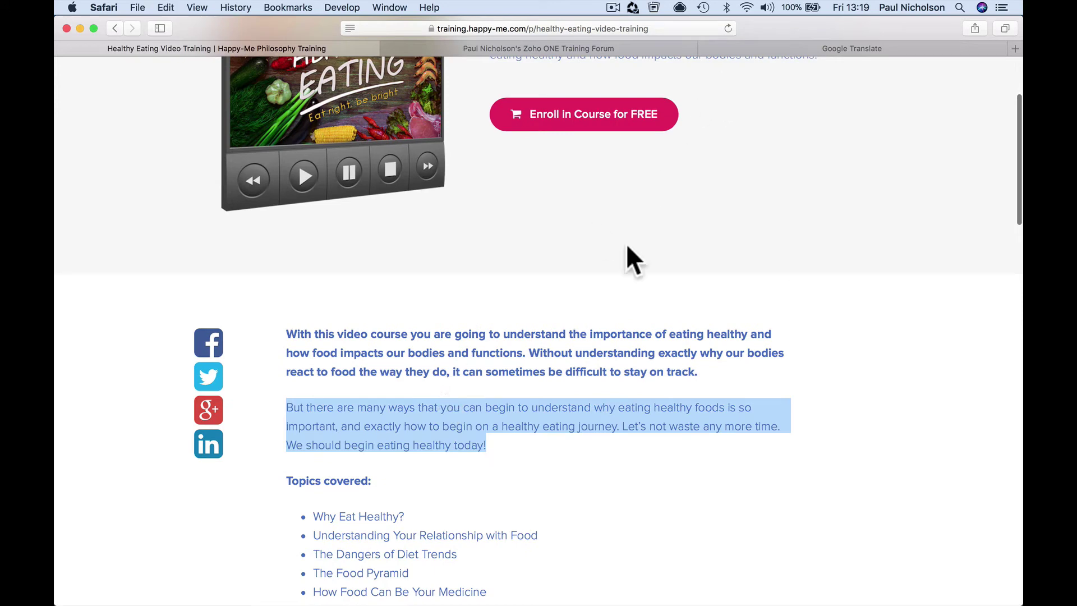
Step: Replace the text in Google Translate with the copied paragraph, translate it from English into Greek and copy the result
{"action": "left_click", "coordinate": [762, 49]}
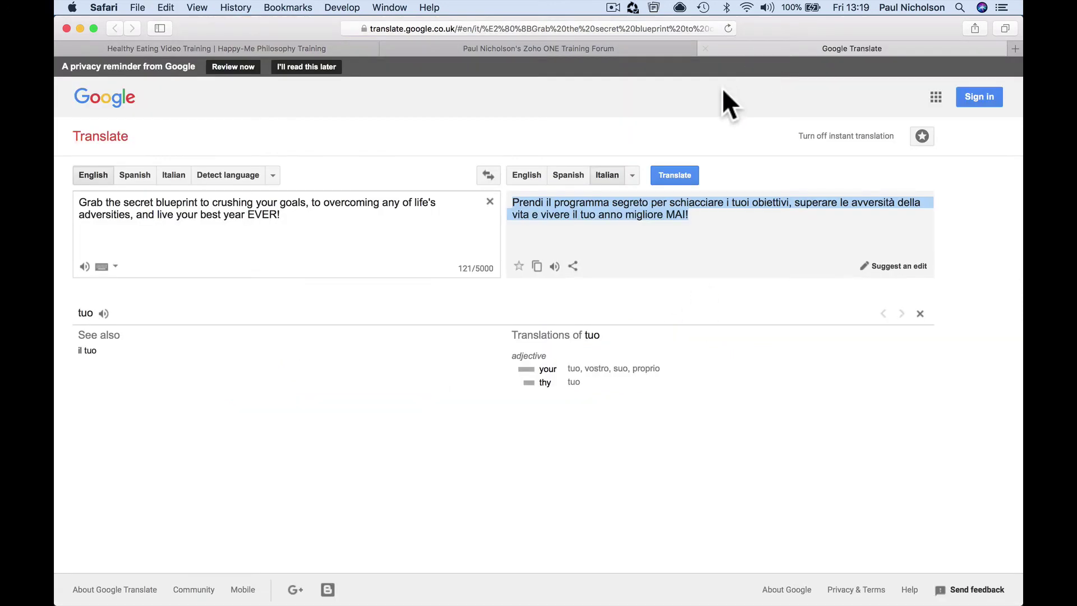
{"action": "triple_click", "coordinate": [325, 224]}
{"action": "key", "text": "super+v"}
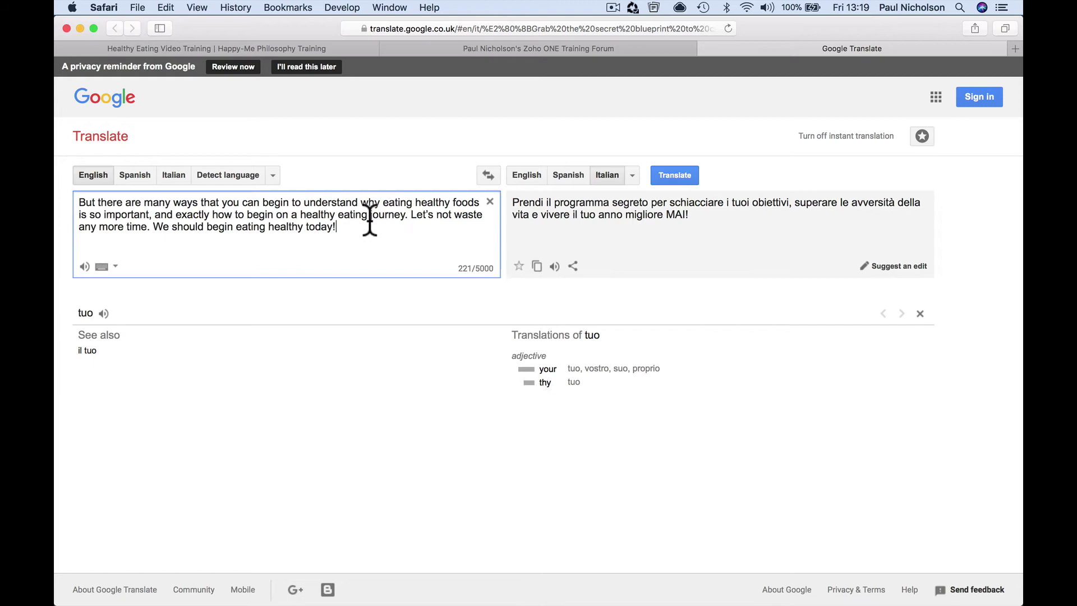
{"action": "left_click", "coordinate": [632, 175]}
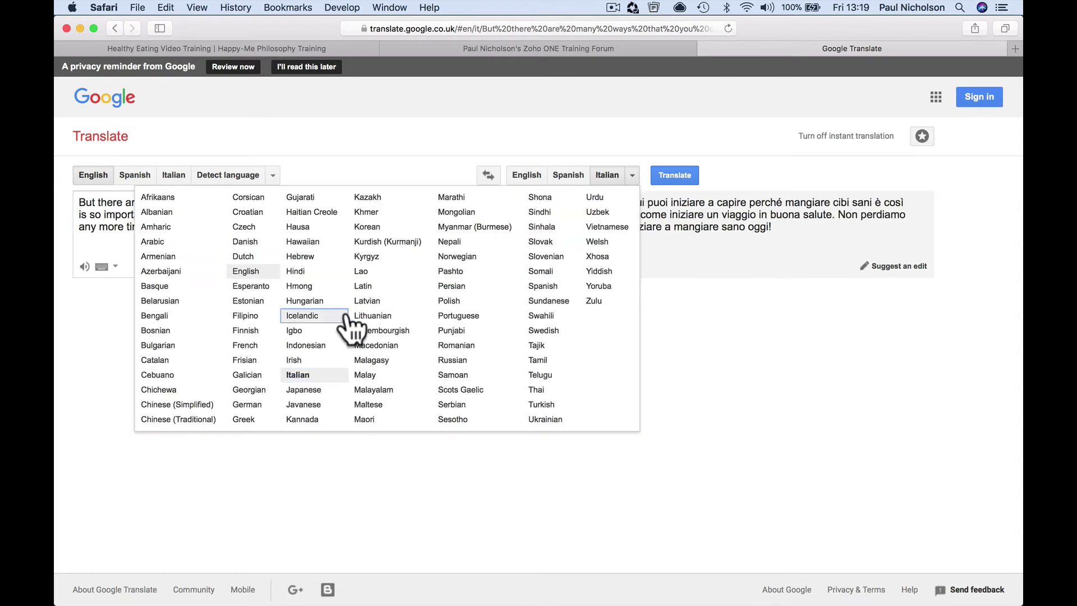
{"action": "left_click", "coordinate": [245, 420]}
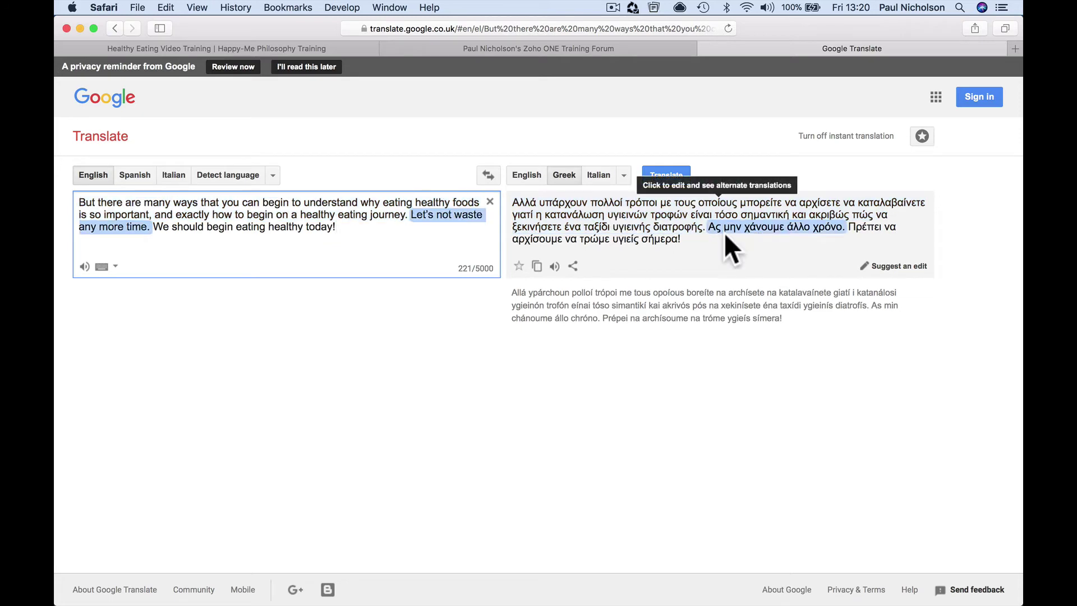
{"action": "left_click_drag", "start_coordinate": [709, 248], "coordinate": [508, 195]}
{"action": "key", "text": "super+c"}
Step: Start a live chat on the Zoho ONE Training Forum as visitor "greek", filling in the e-mail address and sending the copied Greek text
{"action": "left_click", "coordinate": [584, 49]}
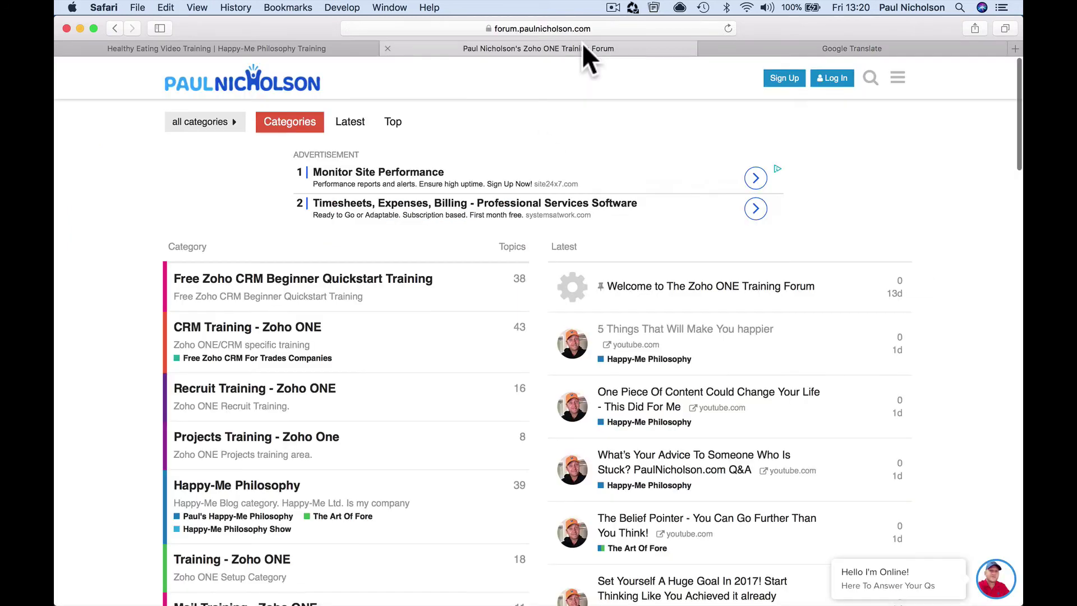
{"action": "scroll", "coordinate": [955, 585], "scroll_direction": "down", "scroll_amount": 5}
{"action": "left_click", "coordinate": [954, 584]}
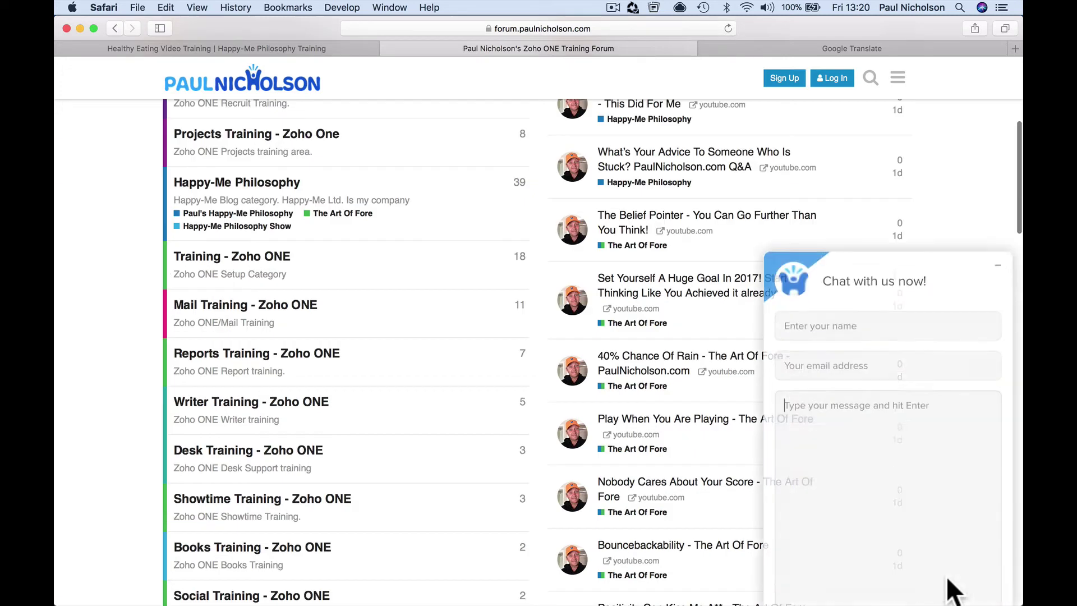
{"action": "left_click", "coordinate": [998, 212]}
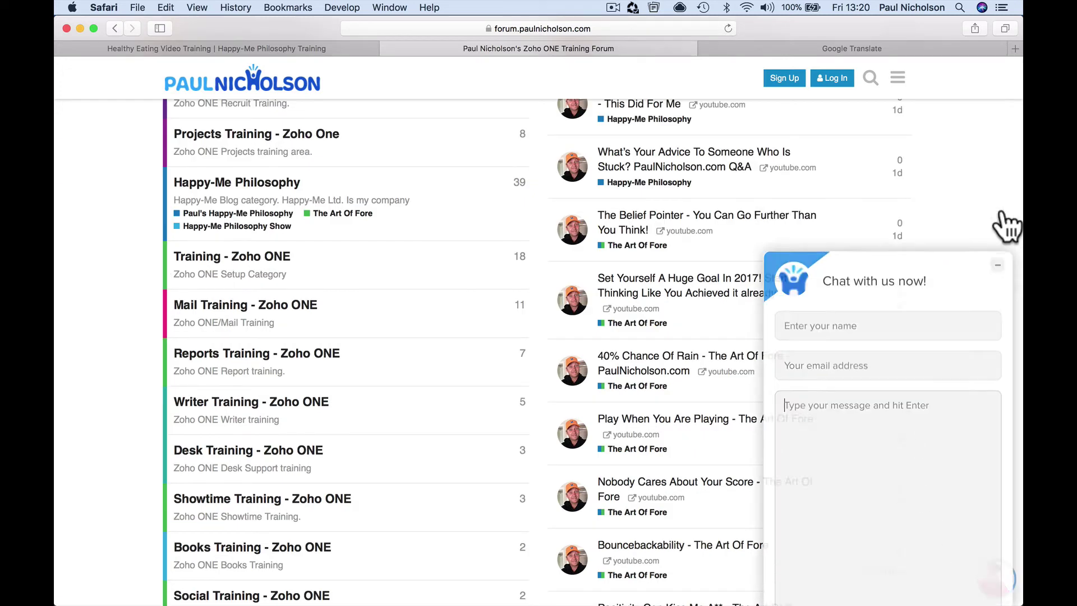
{"action": "scroll", "coordinate": [1001, 583], "scroll_direction": "down", "scroll_amount": 5}
{"action": "left_click", "coordinate": [998, 570]}
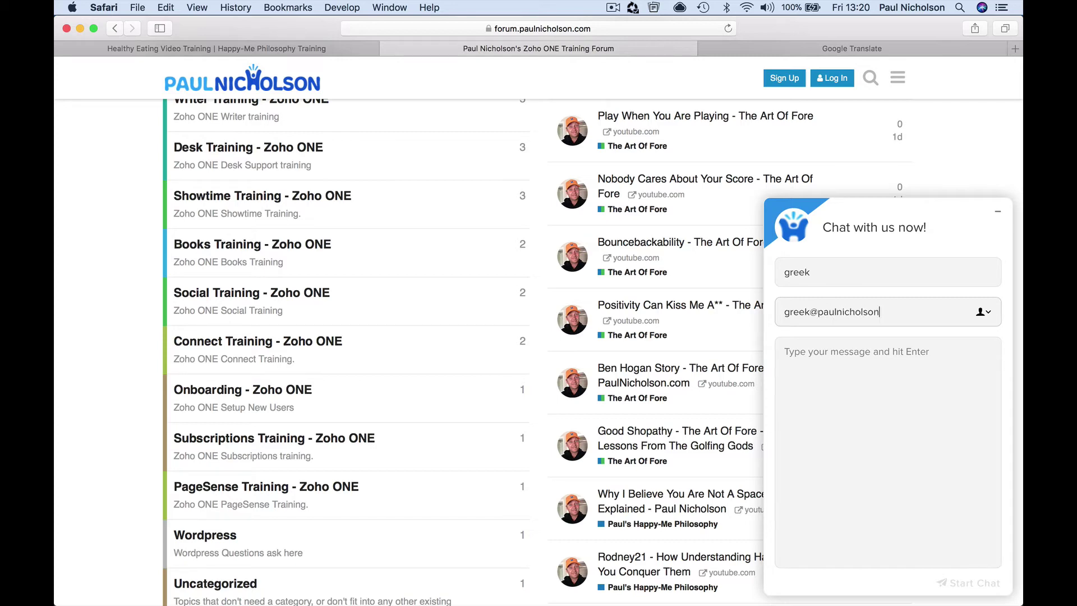
{"action": "key", "text": "super+v"}
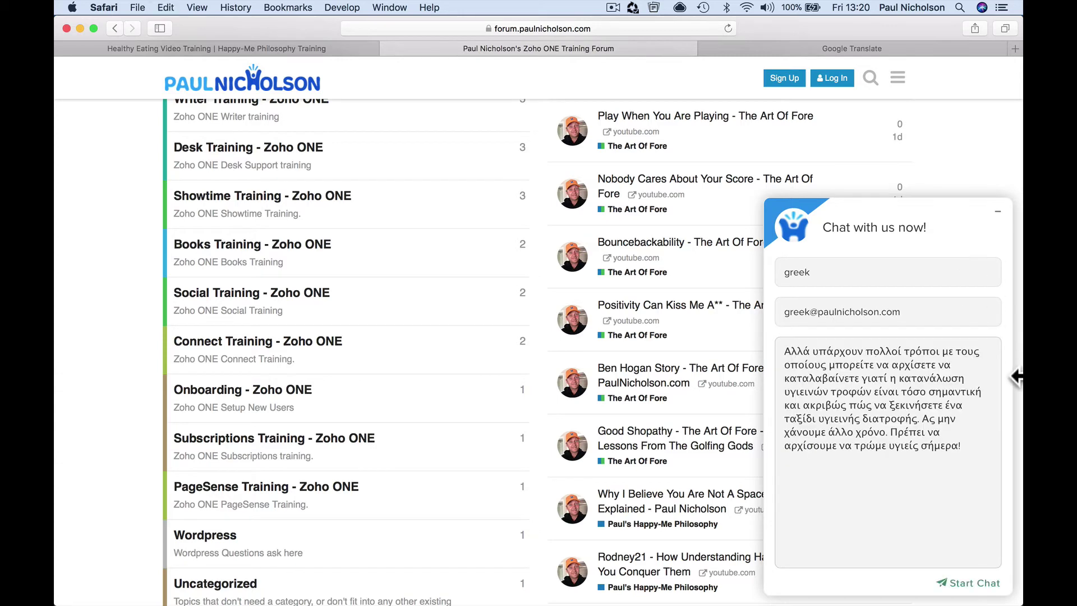
{"action": "left_click", "coordinate": [968, 584]}
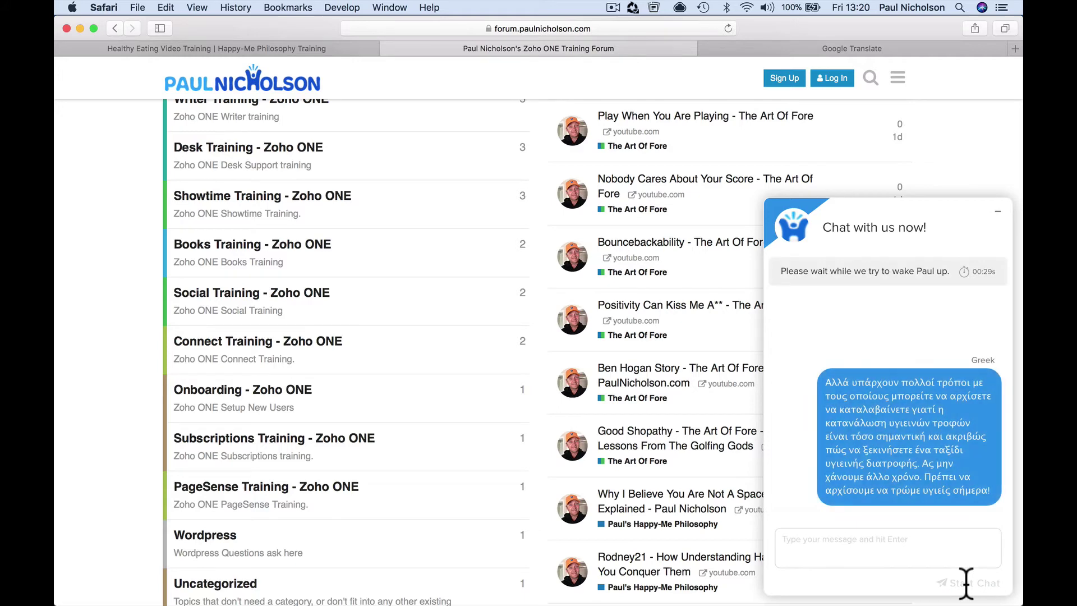
Step: Switch to Zoho SalesIQ, answer visitor "greek", accept the Greek translation and send the reply "How is everything. How can I help?"
{"action": "mouse_move", "coordinate": [724, 600]}
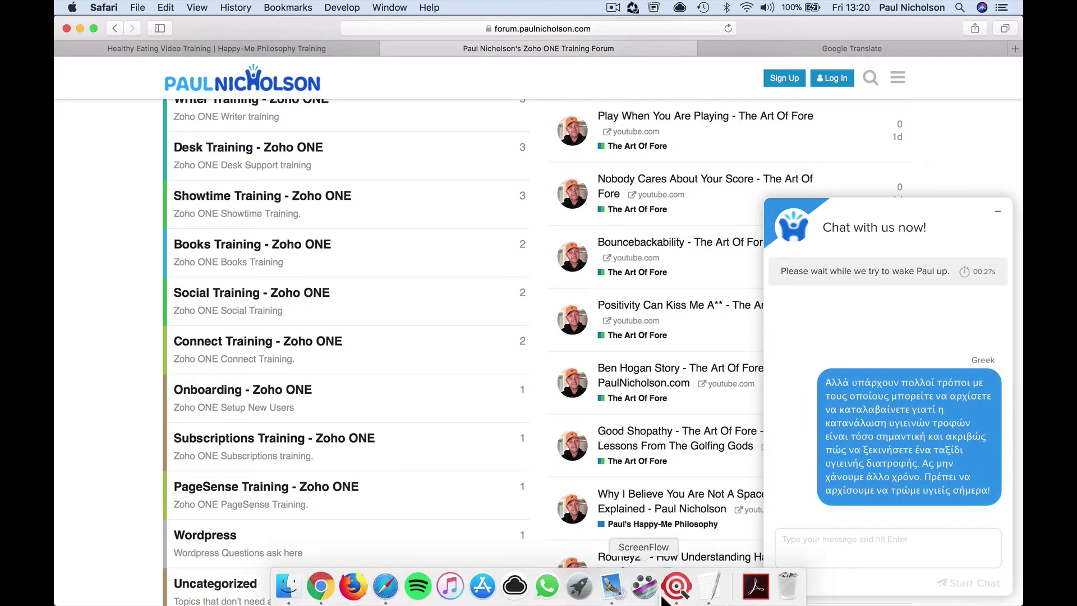
{"action": "left_click", "coordinate": [680, 594]}
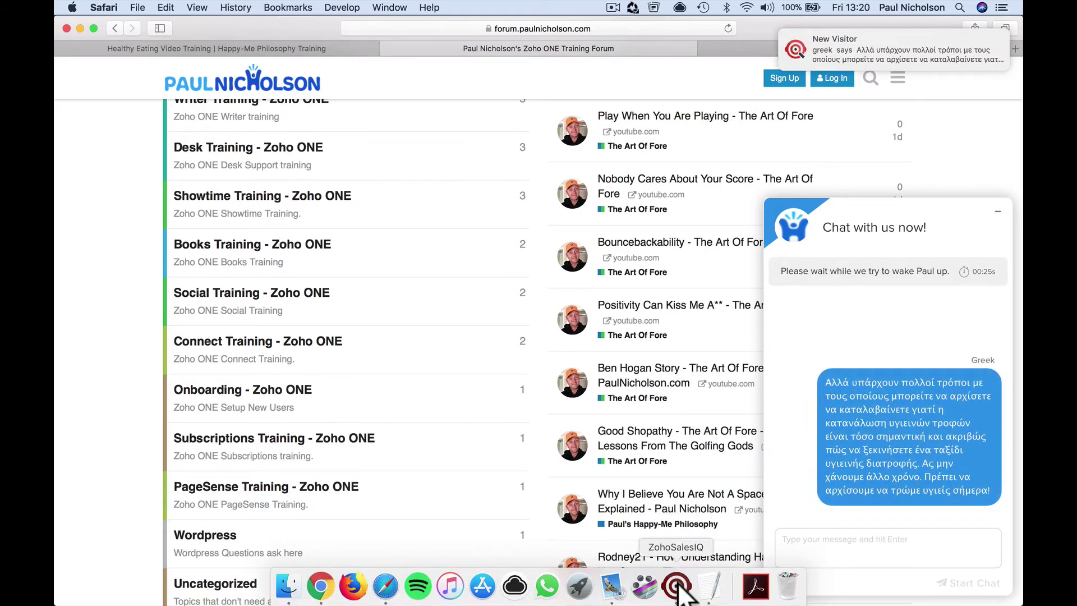
{"action": "left_click", "coordinate": [898, 589]}
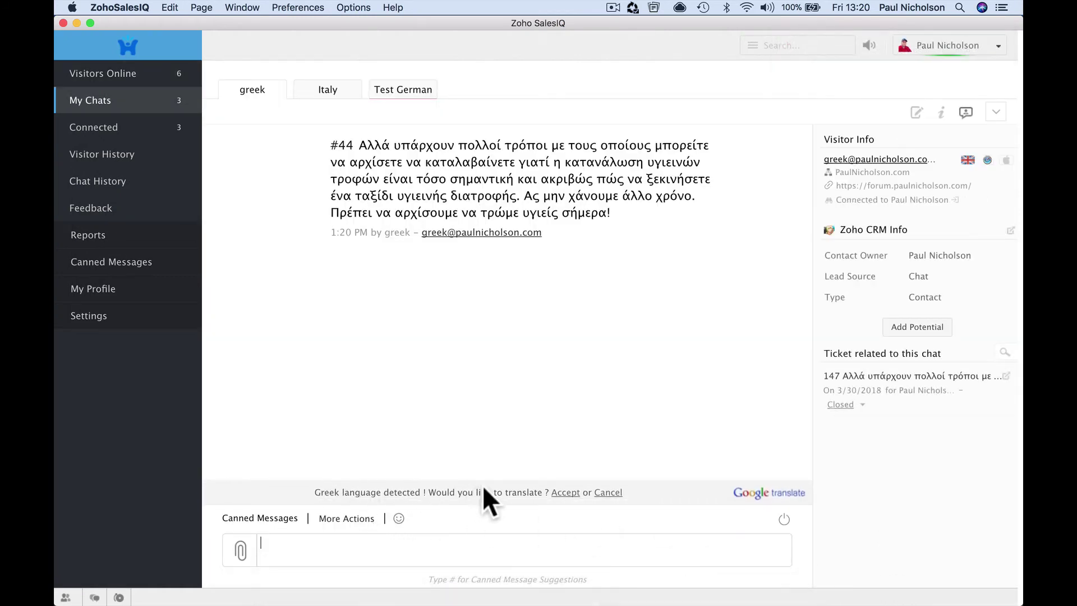
{"action": "left_click", "coordinate": [567, 494]}
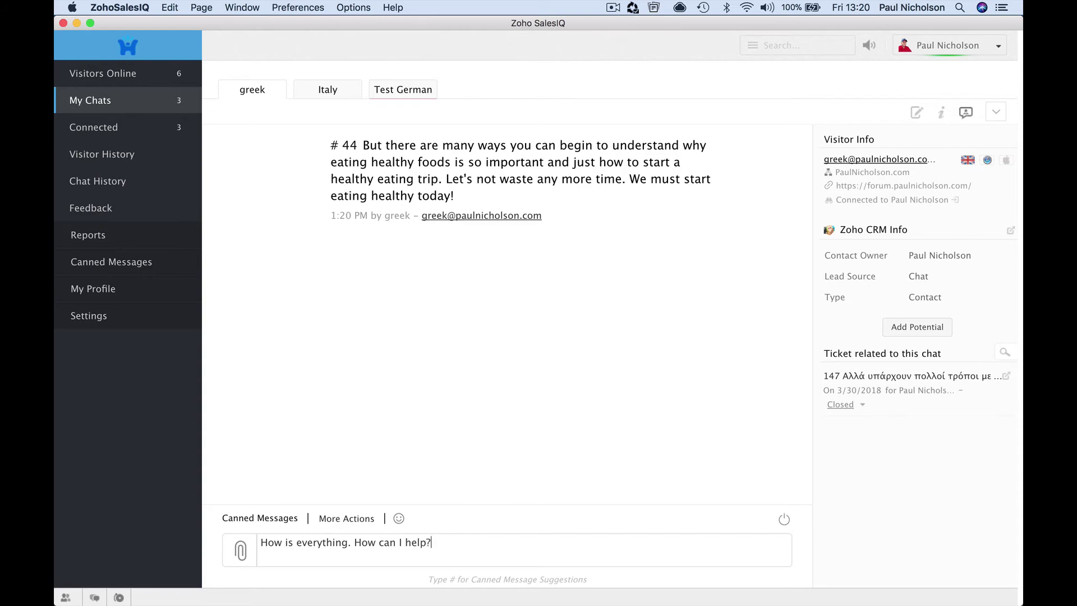
{"action": "key", "text": "Return"}
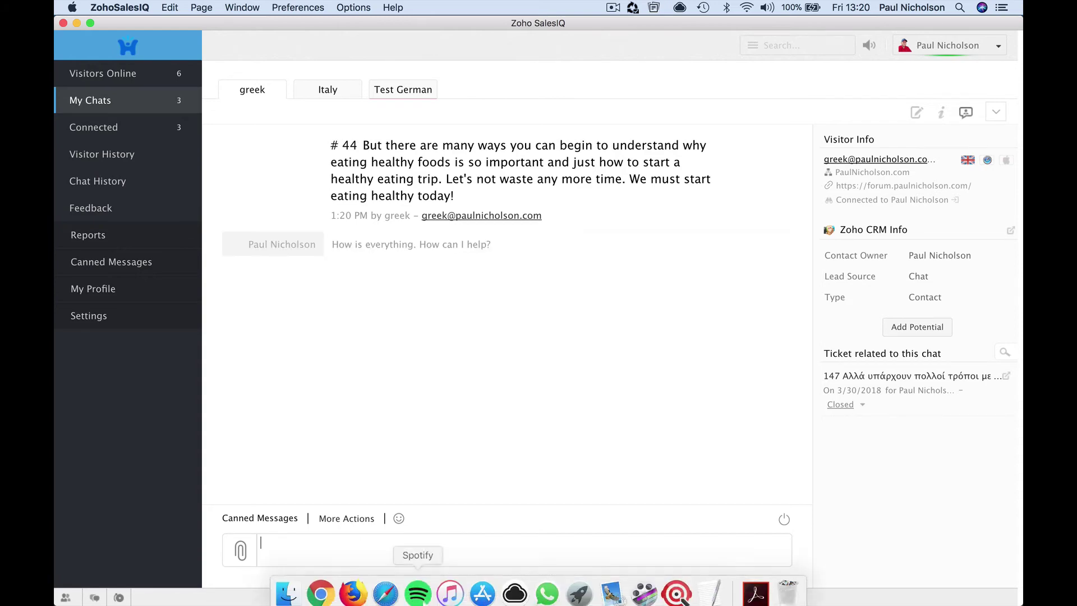
Step: Switch to Safari and copy the agent's translated Greek reply from the forum's chat window
{"action": "left_click", "coordinate": [385, 588]}
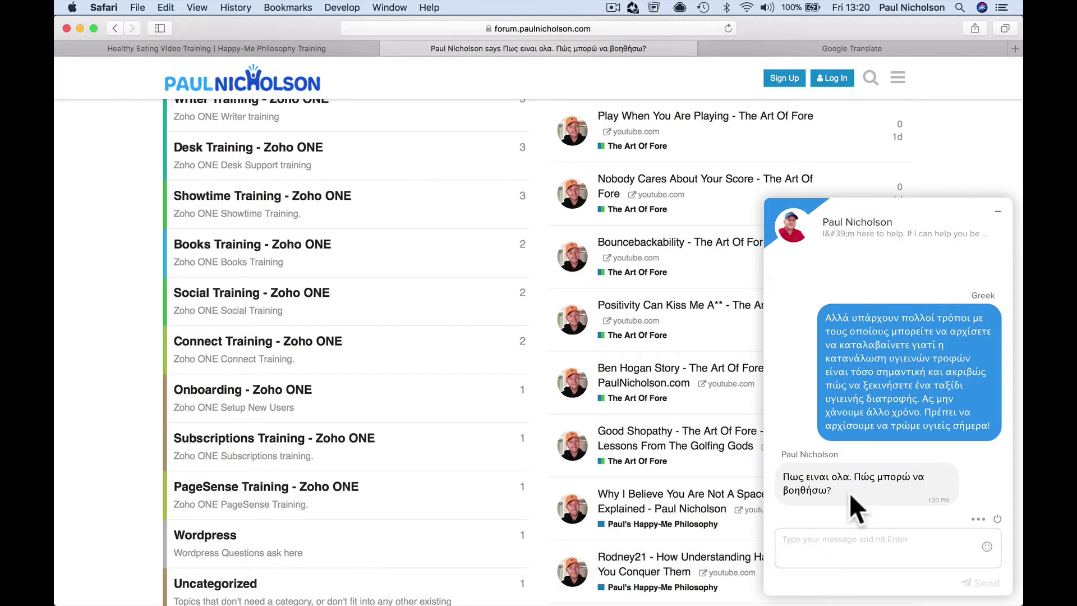
{"action": "left_click_drag", "start_coordinate": [832, 490], "coordinate": [781, 481]}
{"action": "key", "text": "super+c"}
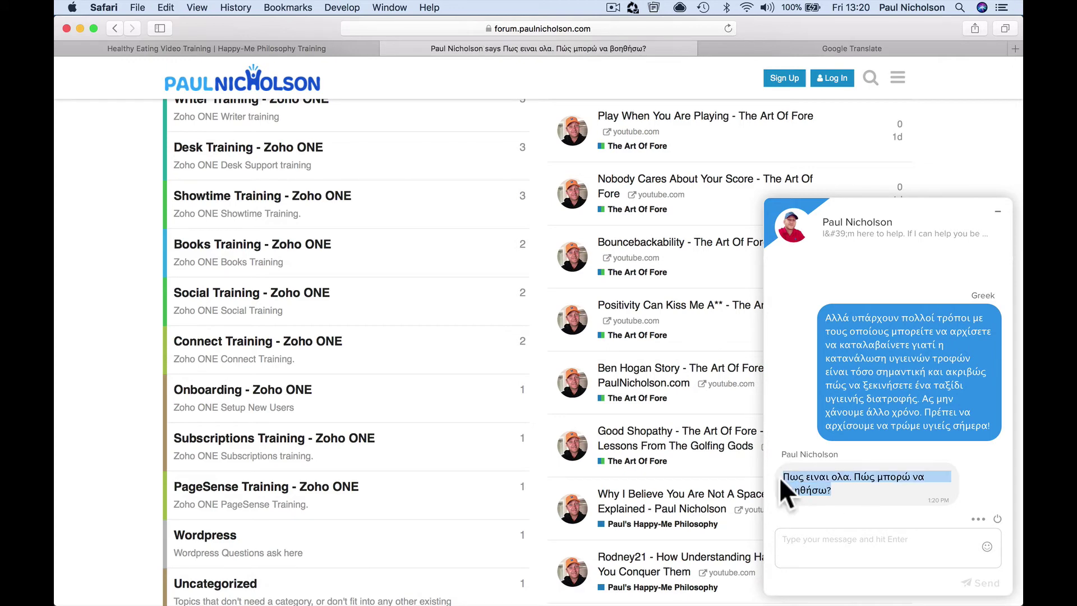
Step: Replace the text in Google Translate with the copied reply and translate it from Greek into English
{"action": "left_click", "coordinate": [764, 48]}
{"action": "left_click", "coordinate": [350, 248]}
{"action": "key", "text": "super+a"}
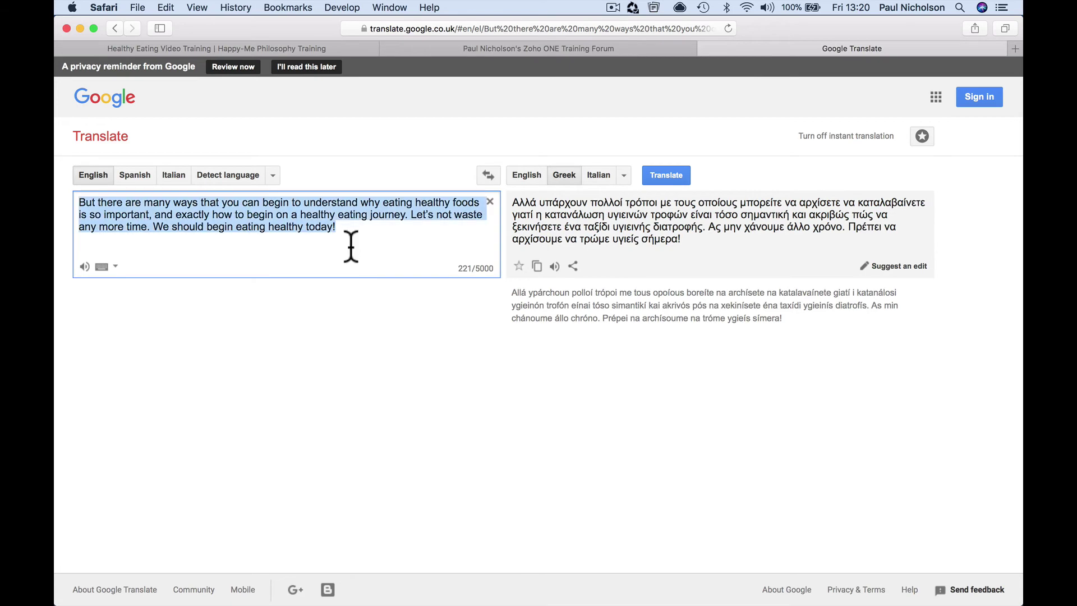
{"action": "left_click", "coordinate": [349, 237]}
{"action": "key", "text": "super+a"}
{"action": "key", "text": "super+v"}
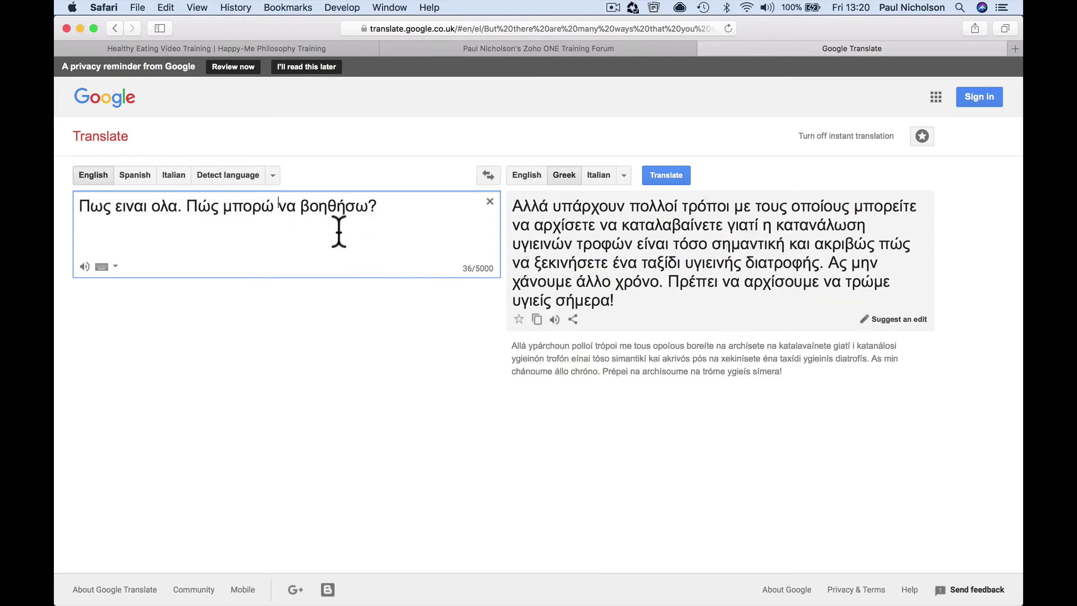
{"action": "left_click", "coordinate": [268, 175]}
{"action": "left_click", "coordinate": [268, 175]}
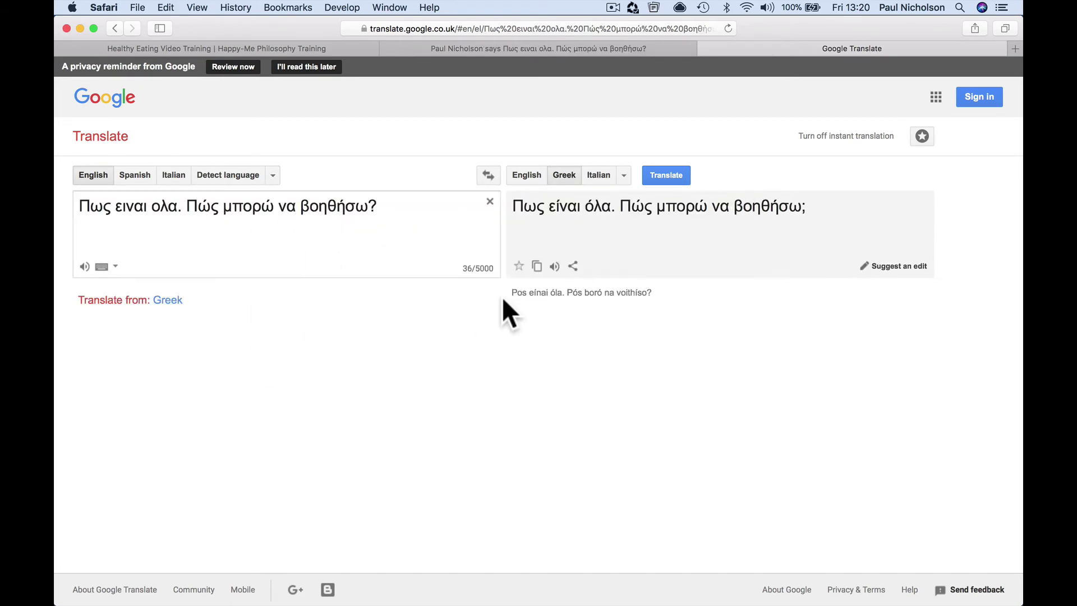
{"action": "left_click", "coordinate": [510, 177]}
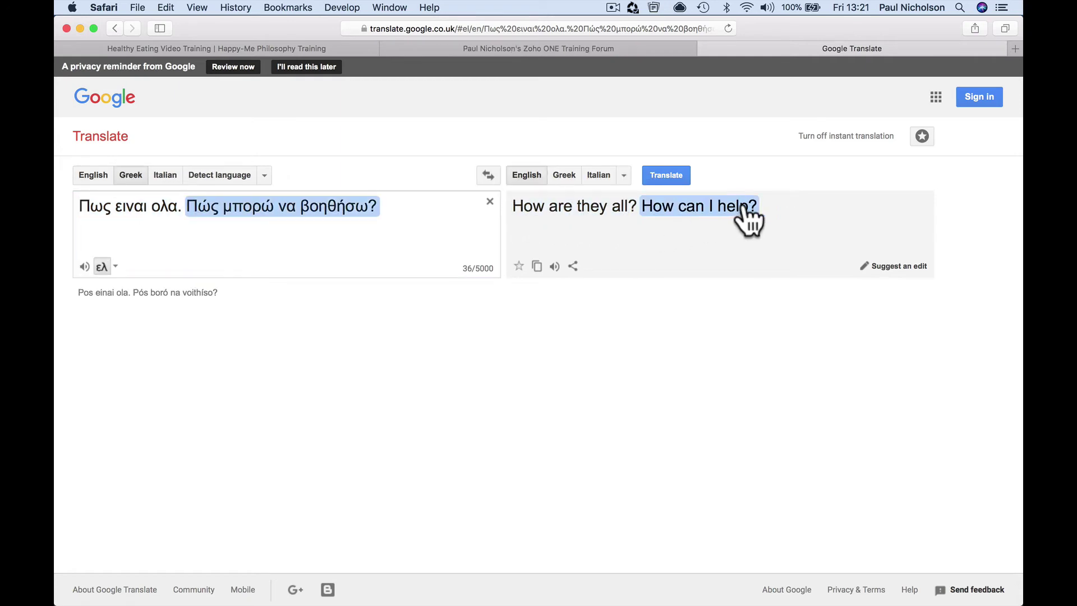
Step: Return to the forum page, switch to Zoho SalesIQ and inspect the details of the Greek-flag visitor among the online visitors
{"action": "left_click", "coordinate": [557, 48]}
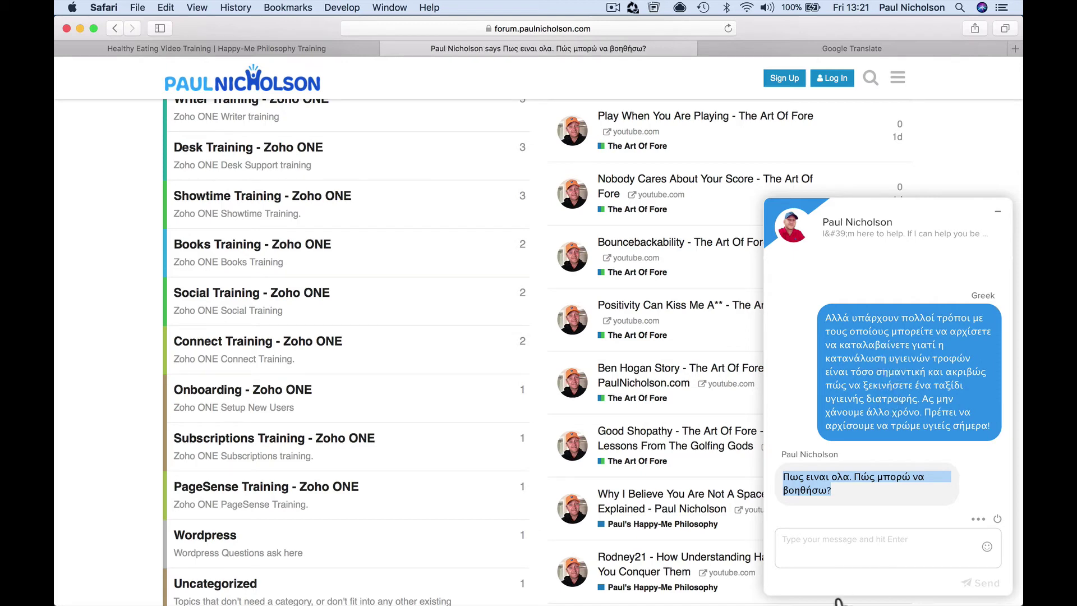
{"action": "mouse_move", "coordinate": [712, 602]}
{"action": "left_click", "coordinate": [677, 586]}
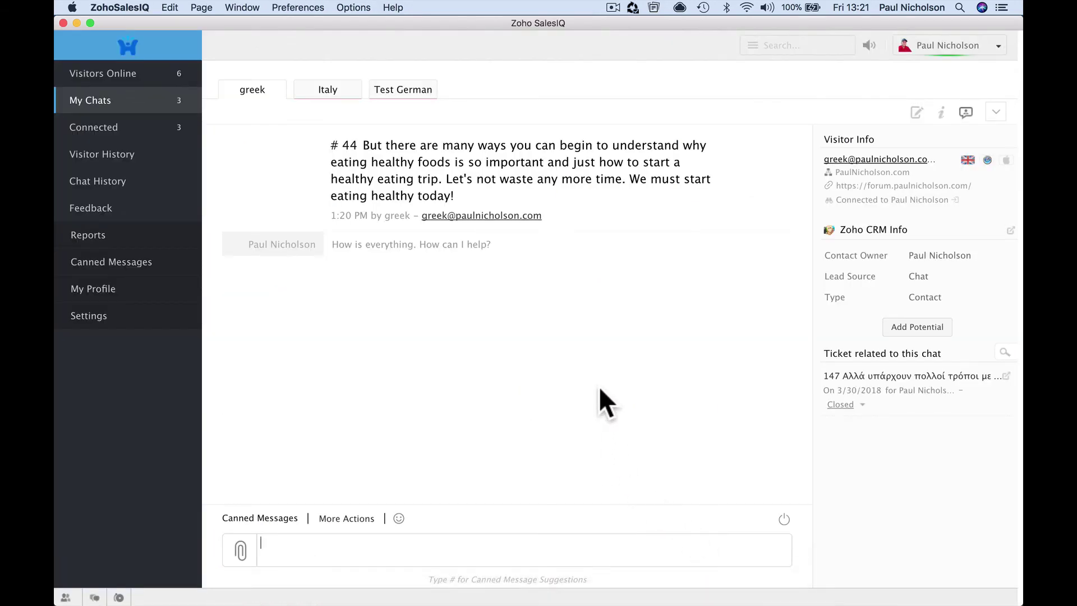
{"action": "left_click", "coordinate": [152, 79]}
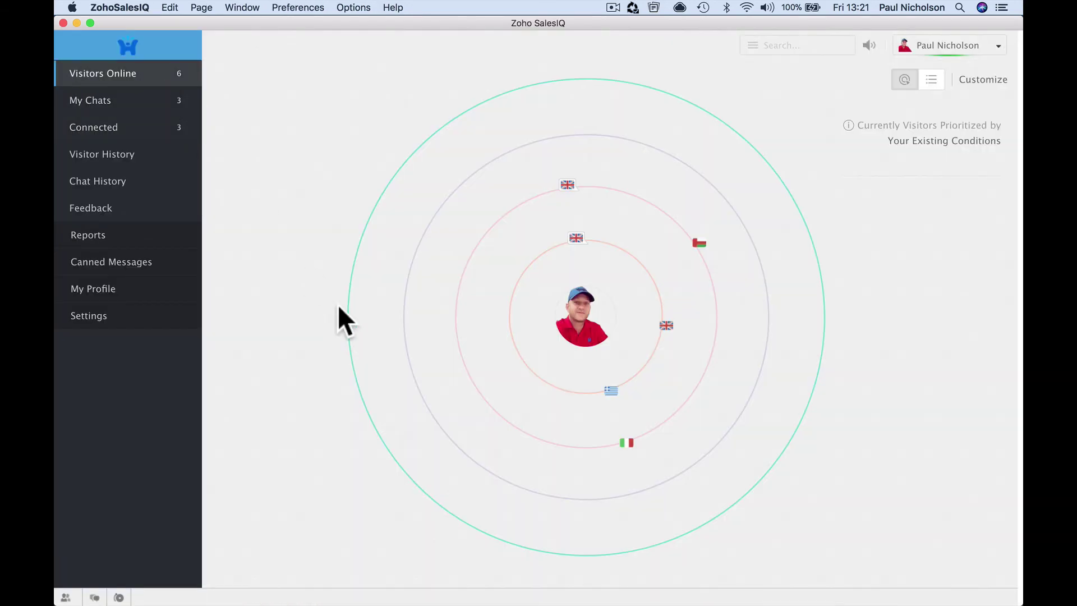
{"action": "left_click", "coordinate": [612, 391]}
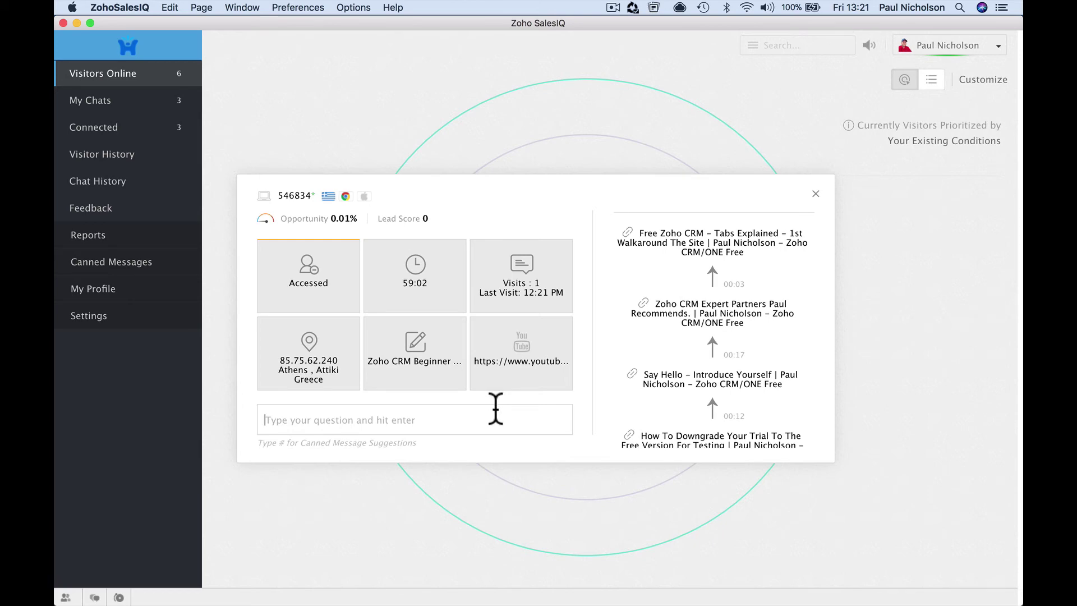
{"action": "left_click", "coordinate": [815, 194]}
Step: Inspect the details of the UK-flag visitors on the two inner rings, including "Italy" and "greek"
{"action": "left_click", "coordinate": [667, 324]}
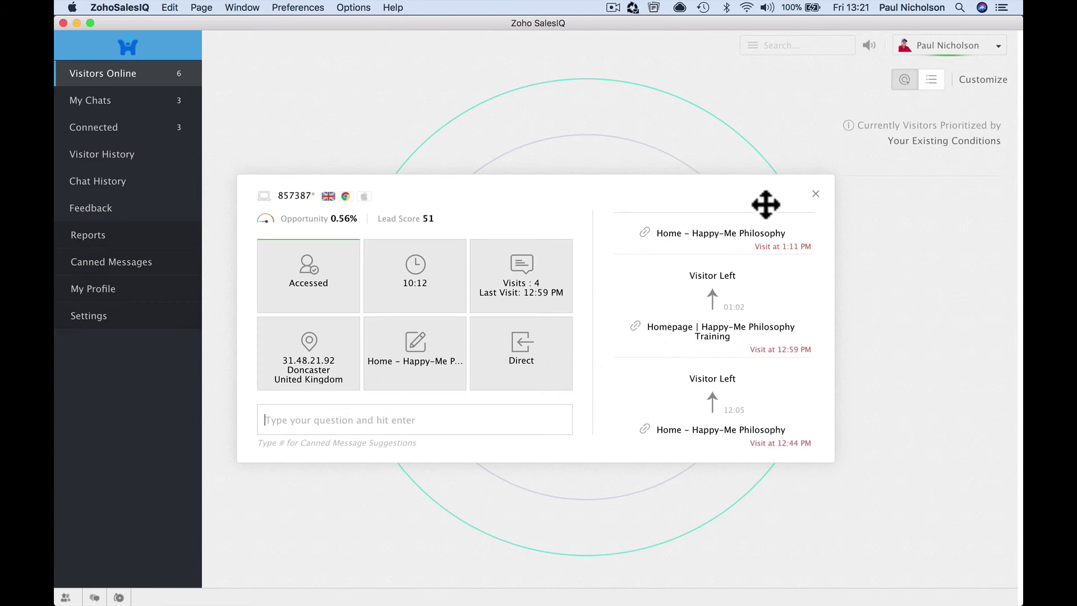
{"action": "left_click", "coordinate": [816, 194]}
{"action": "left_click", "coordinate": [578, 238]}
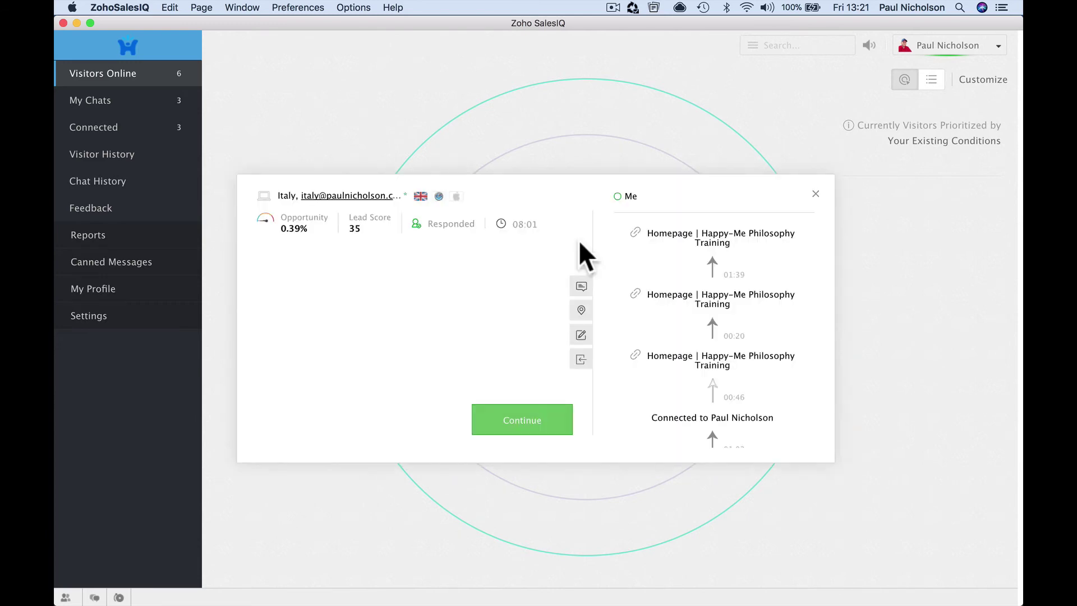
{"action": "left_click", "coordinate": [815, 194]}
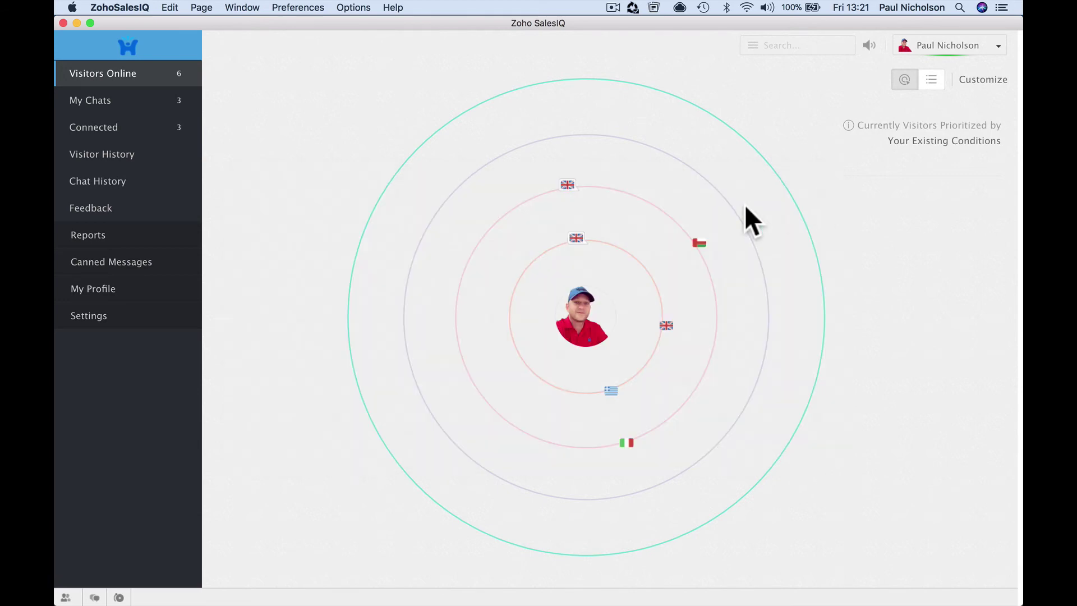
{"action": "left_click", "coordinate": [567, 186]}
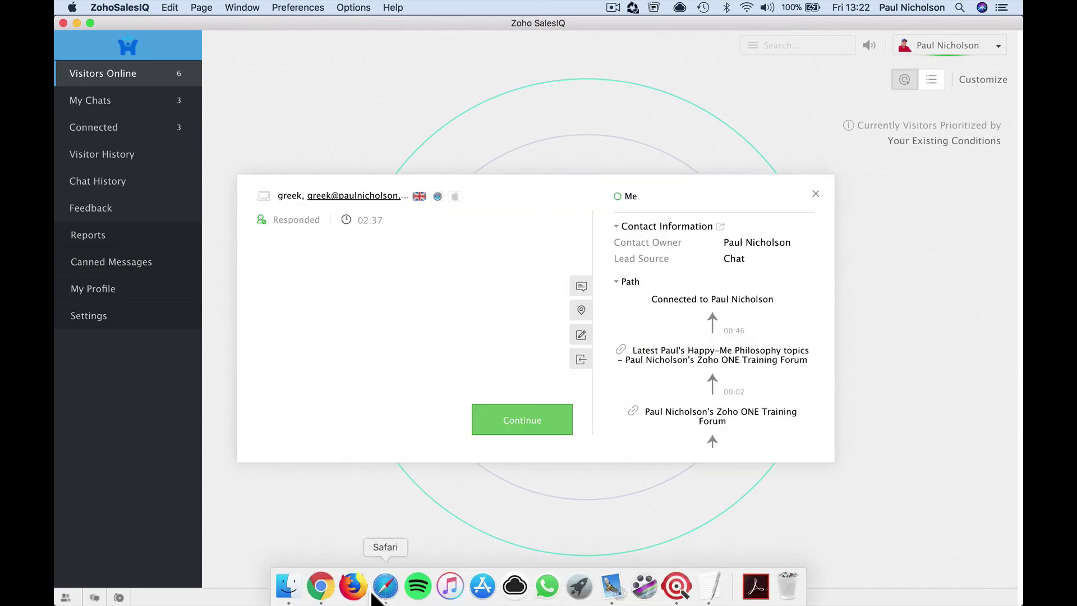
Step: Open the paulnicholson.com home page in Firefox as a new visitor, then return to Zoho SalesIQ and close the details of "greek"
{"action": "left_click", "coordinate": [353, 586]}
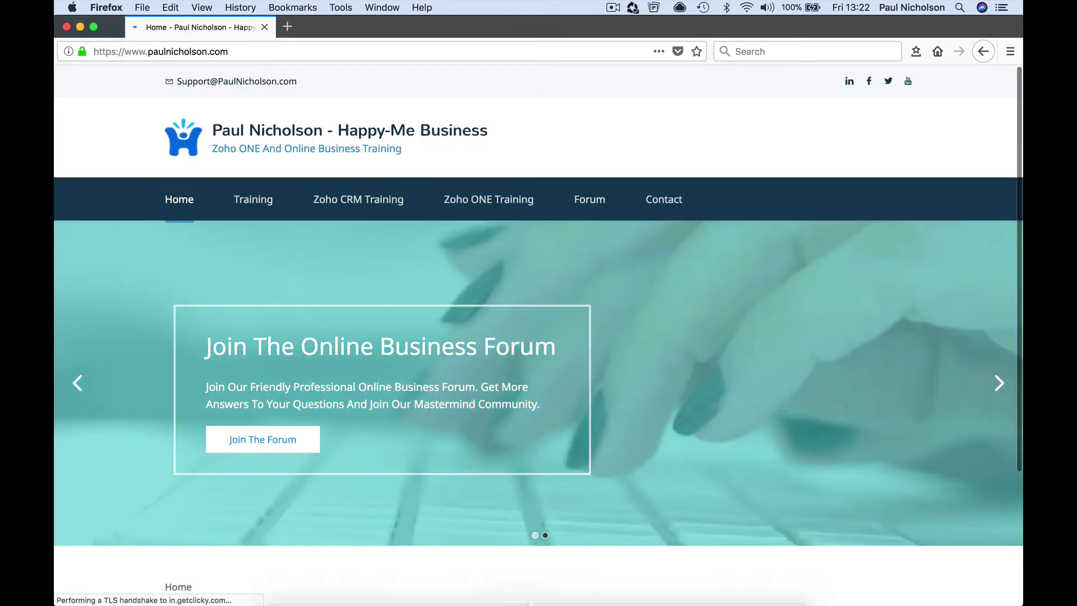
{"action": "left_click", "coordinate": [679, 588]}
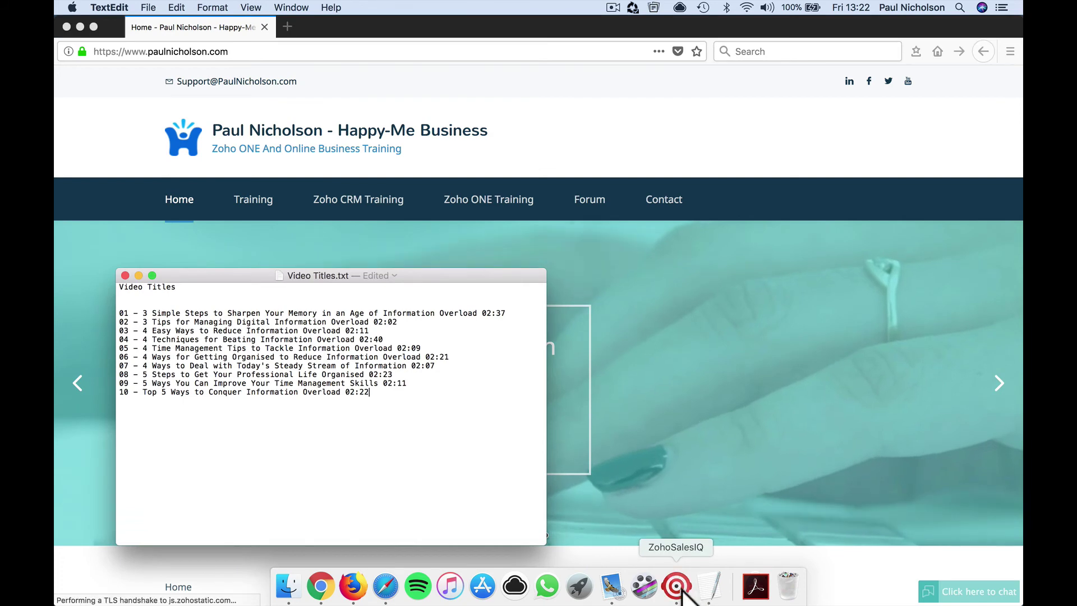
{"action": "left_click", "coordinate": [816, 193]}
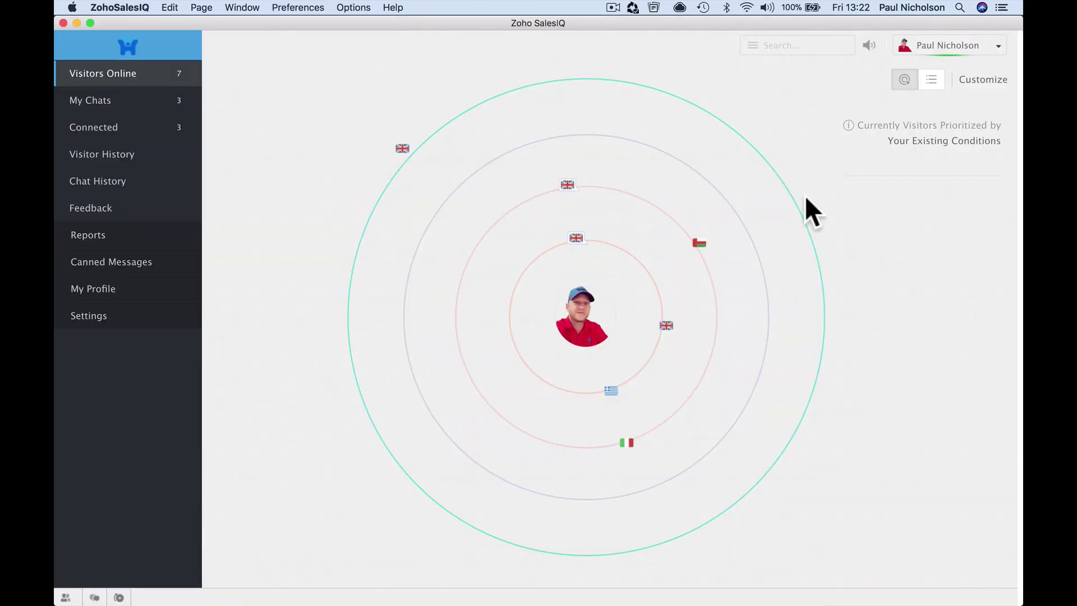
Step: Open the new Firefox visitor's details on the outer ring and start a chat with "hello how are you?"
{"action": "left_click", "coordinate": [548, 76]}
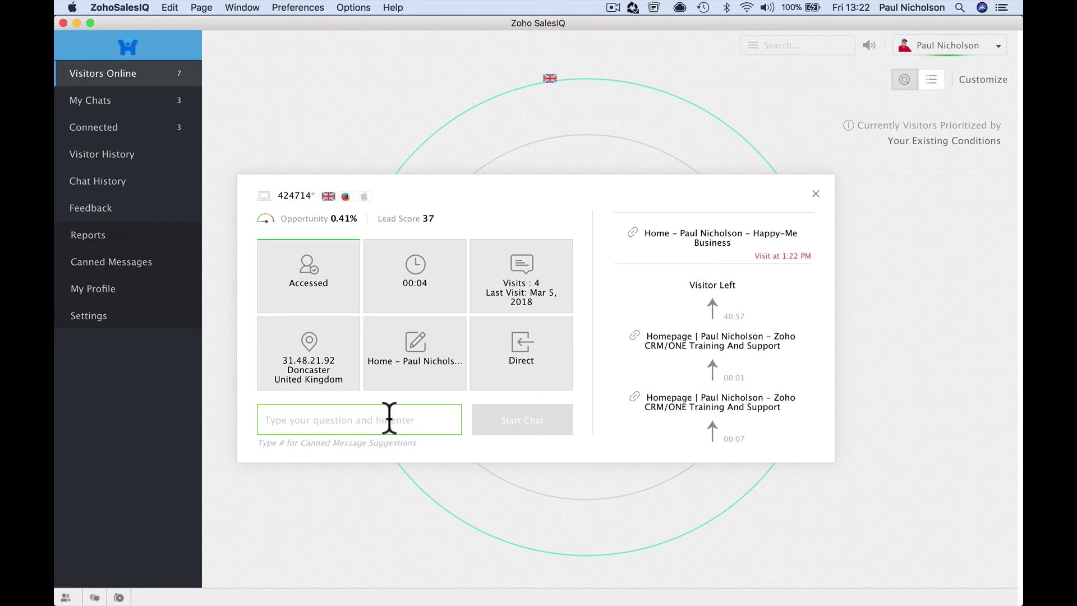
{"action": "type", "text": "hello how"}
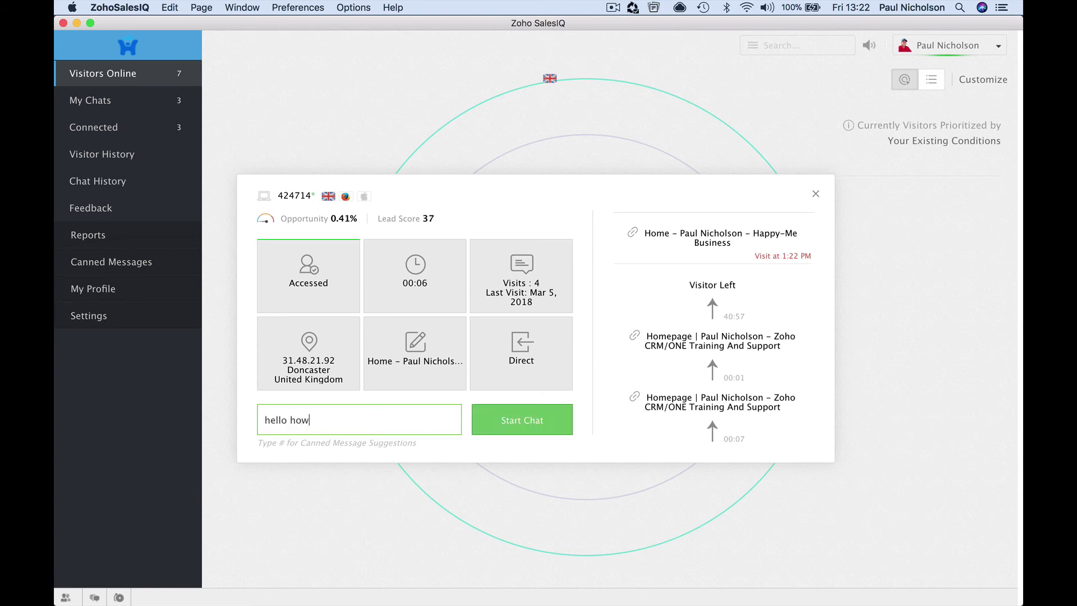
{"action": "type", "text": " are you?"}
{"action": "left_click", "coordinate": [530, 426]}
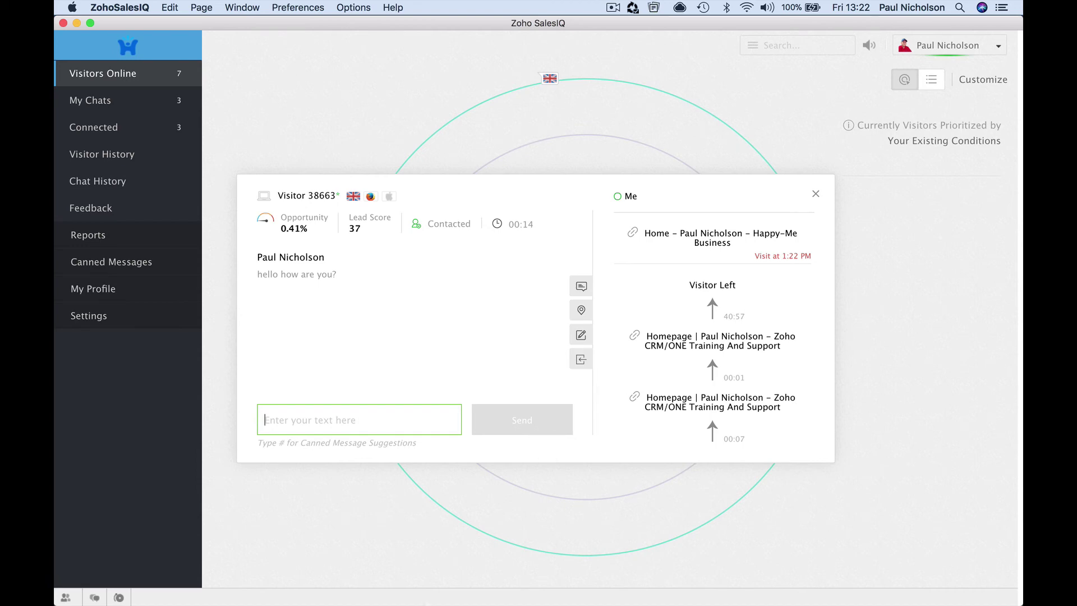
Step: Switch to Firefox, open the site's chat window and reply as the visitor with "Πως ειναι ολα. Πώς μπορώ να βοηθήσω?"
{"action": "mouse_move", "coordinate": [418, 599]}
{"action": "left_click", "coordinate": [354, 589]}
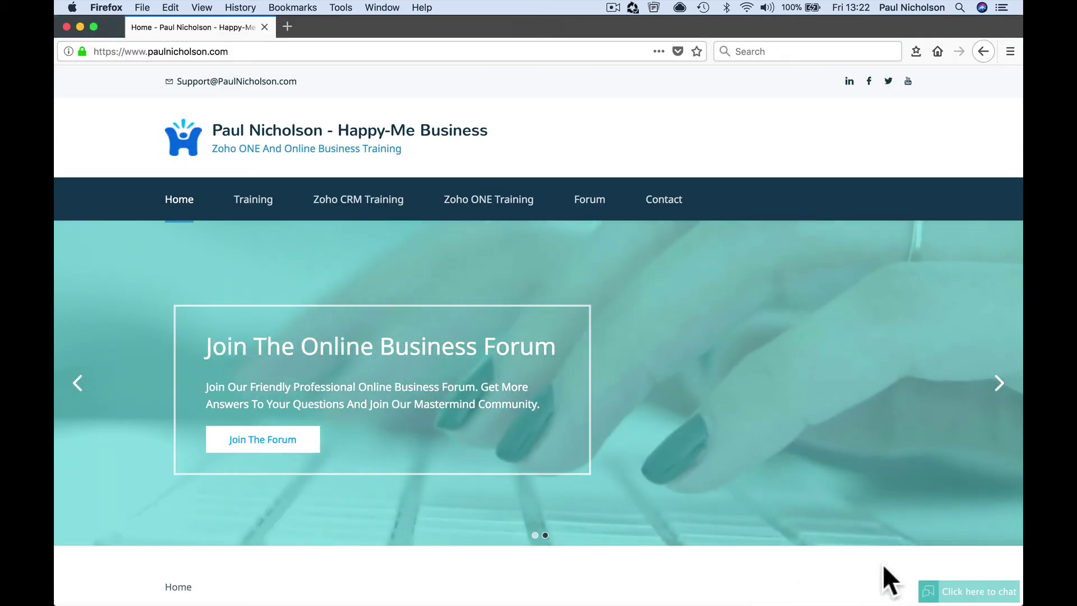
{"action": "left_click", "coordinate": [937, 586]}
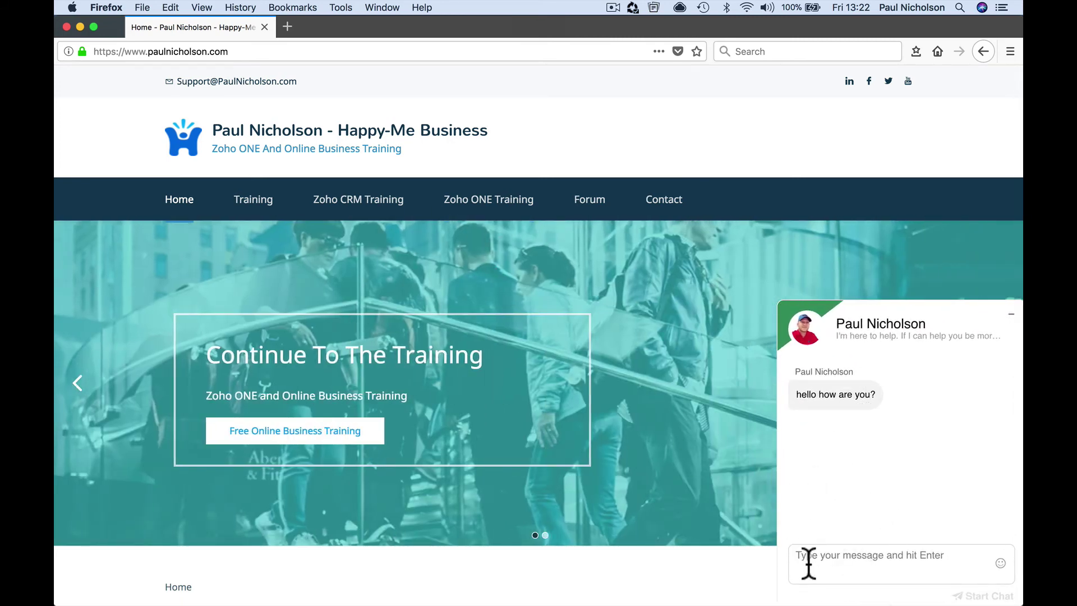
{"action": "type", "text": "Πως ειναι ολα. Πώς μπορώ να βοηθήσω?"}
{"action": "key", "text": "Return"}
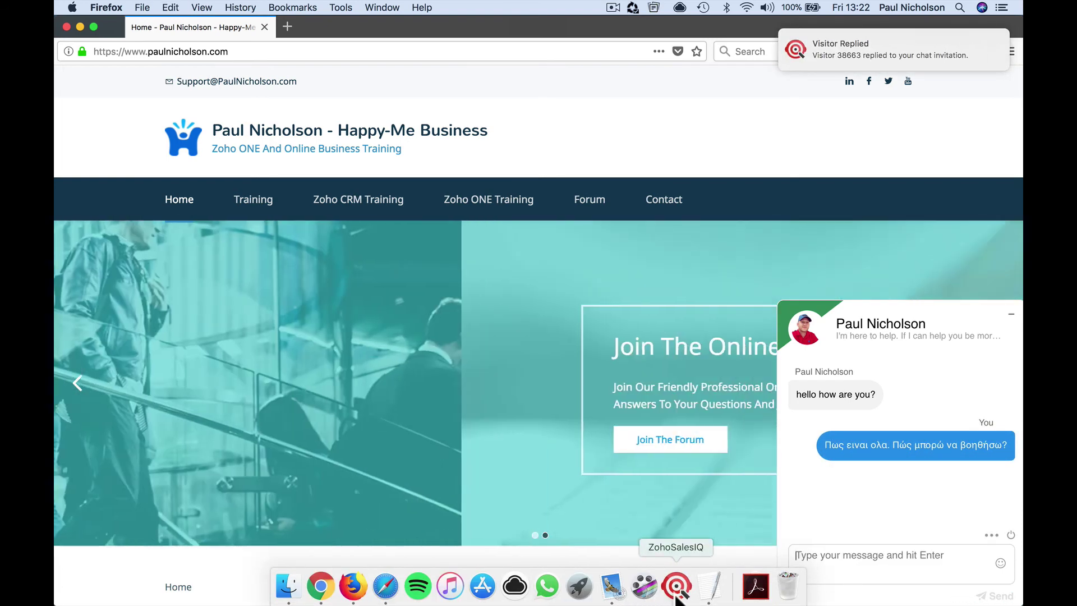
Step: Switch to Zoho SalesIQ, continue the Firefox visitor's chat from the online visitors and accept the translation of the Greek message
{"action": "left_click", "coordinate": [677, 591]}
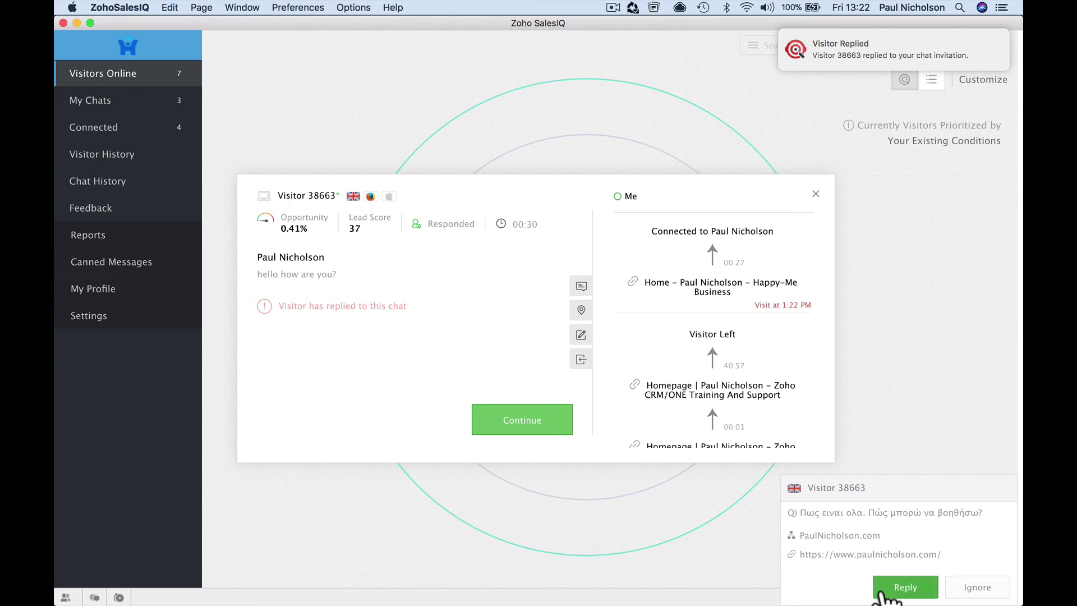
{"action": "left_click", "coordinate": [558, 425]}
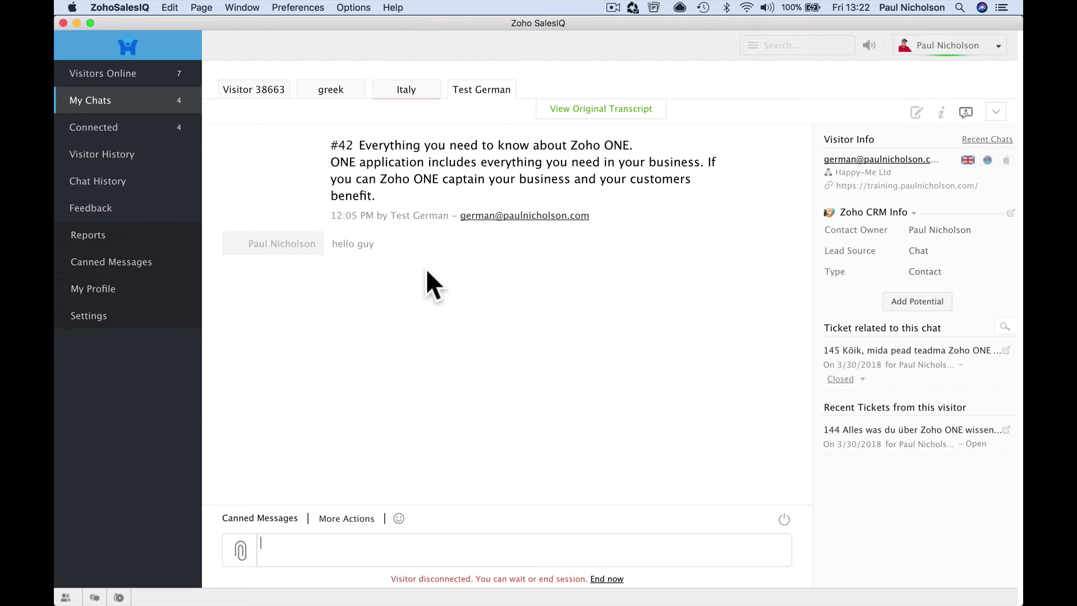
{"action": "left_click", "coordinate": [149, 79]}
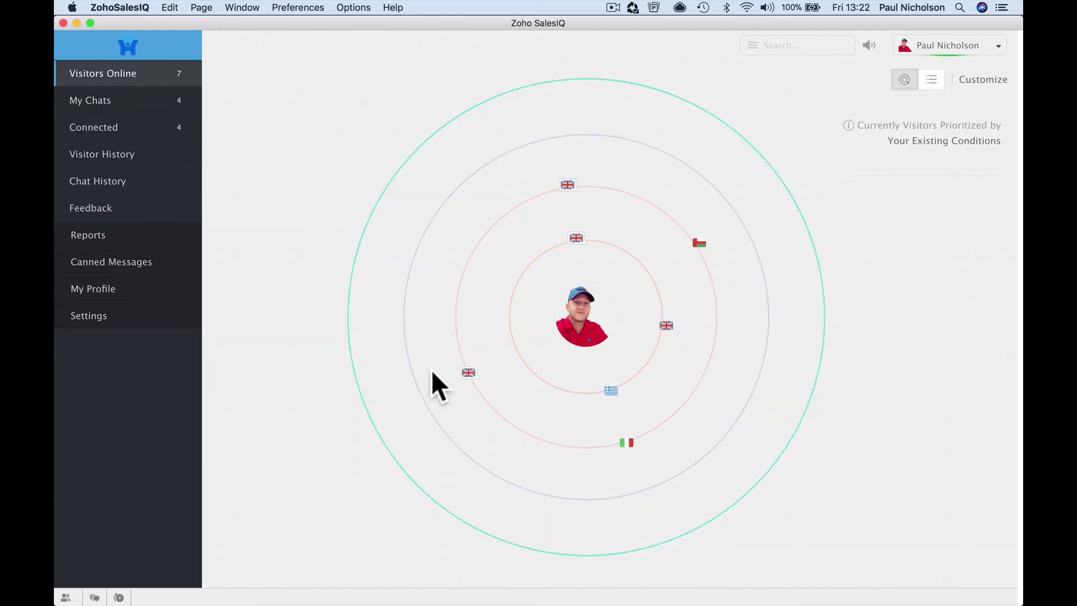
{"action": "left_click", "coordinate": [471, 373]}
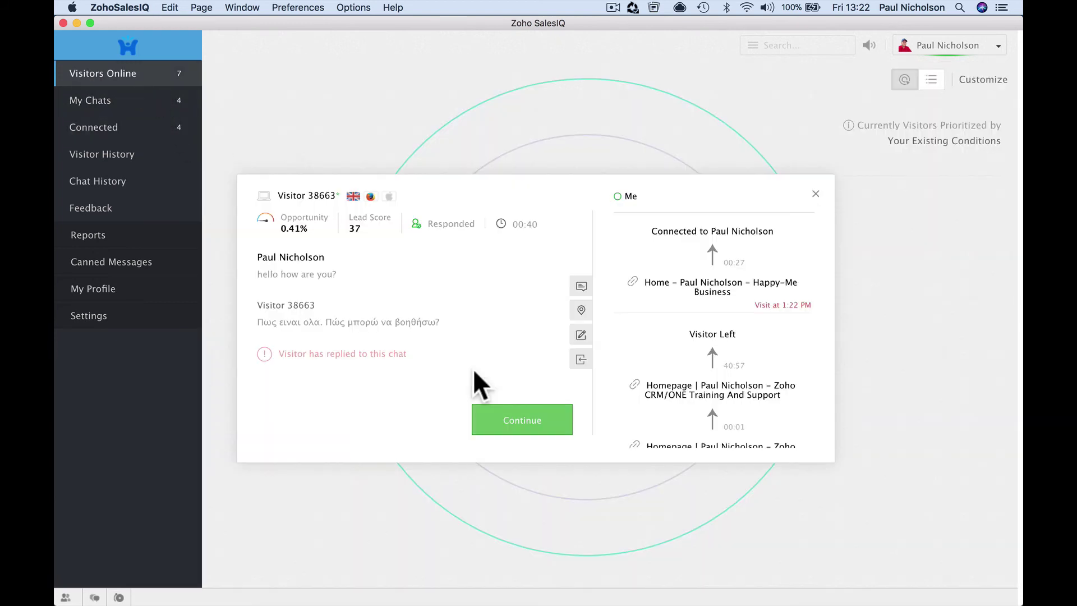
{"action": "left_click", "coordinate": [508, 427]}
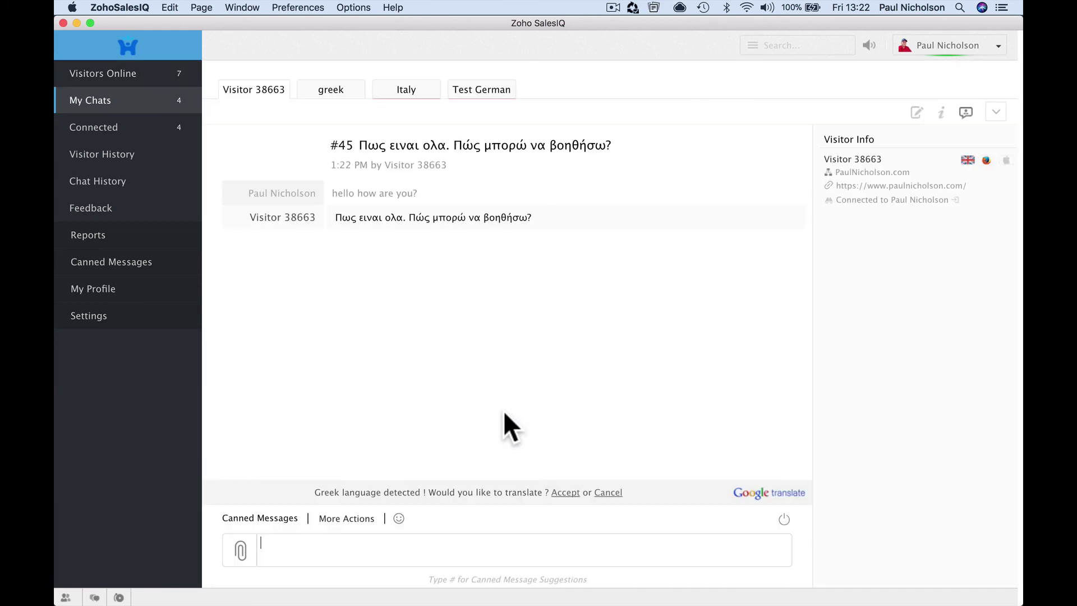
{"action": "left_click", "coordinate": [561, 494]}
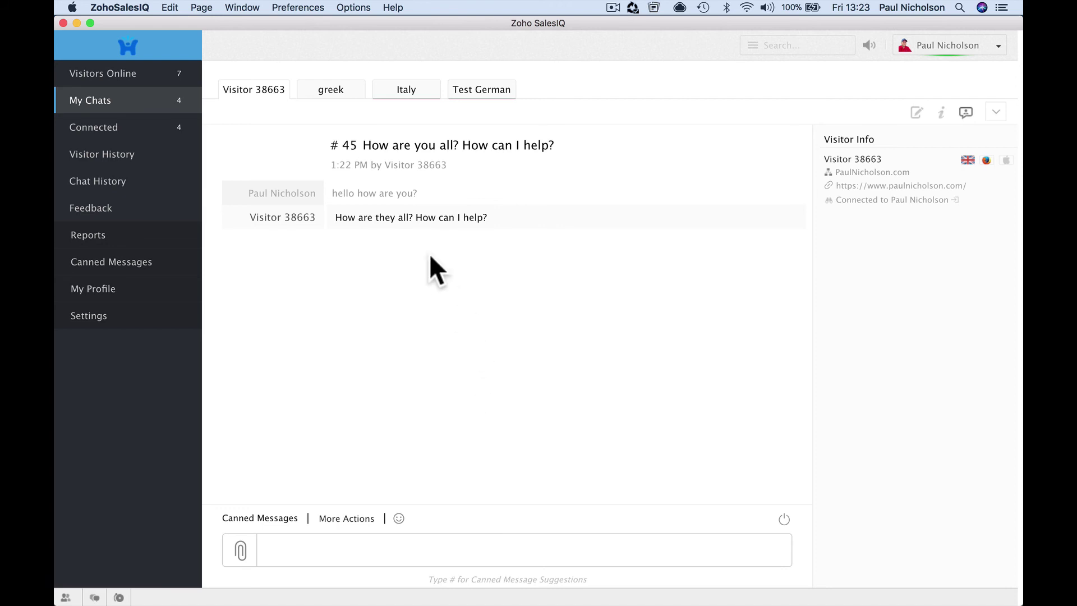
Step: Reply to the Firefox visitor in the chat with "Please feel free to use your native language."
{"action": "left_click", "coordinate": [387, 553]}
{"action": "type", "text": "P"}
{"action": "key", "text": "BackSpace"}
{"action": "type", "text": "Please feel free to use you"}
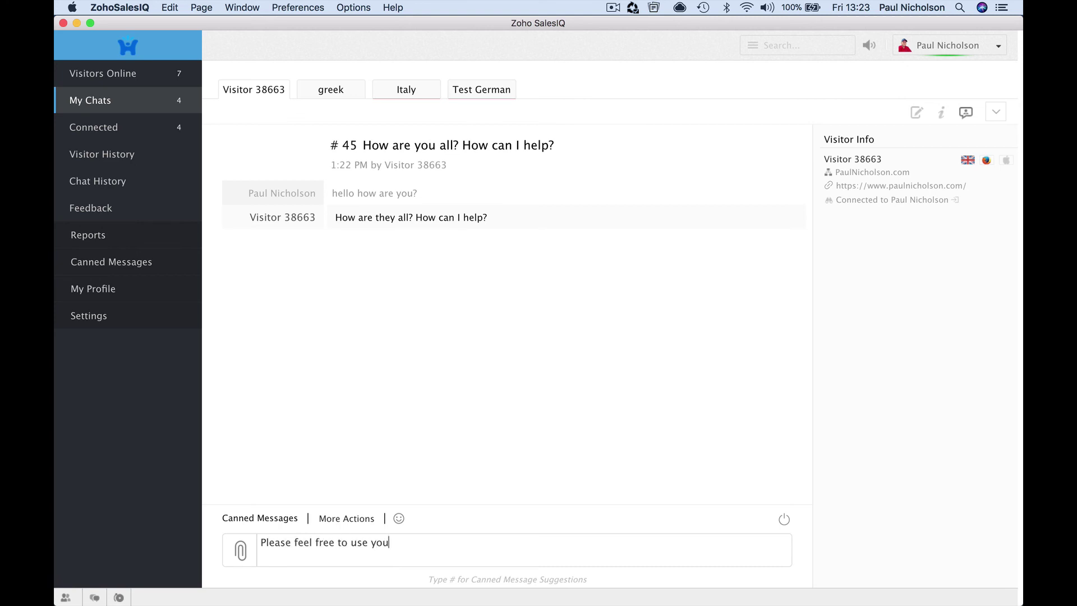
{"action": "type", "text": "r native language."}
{"action": "key", "text": "Return"}
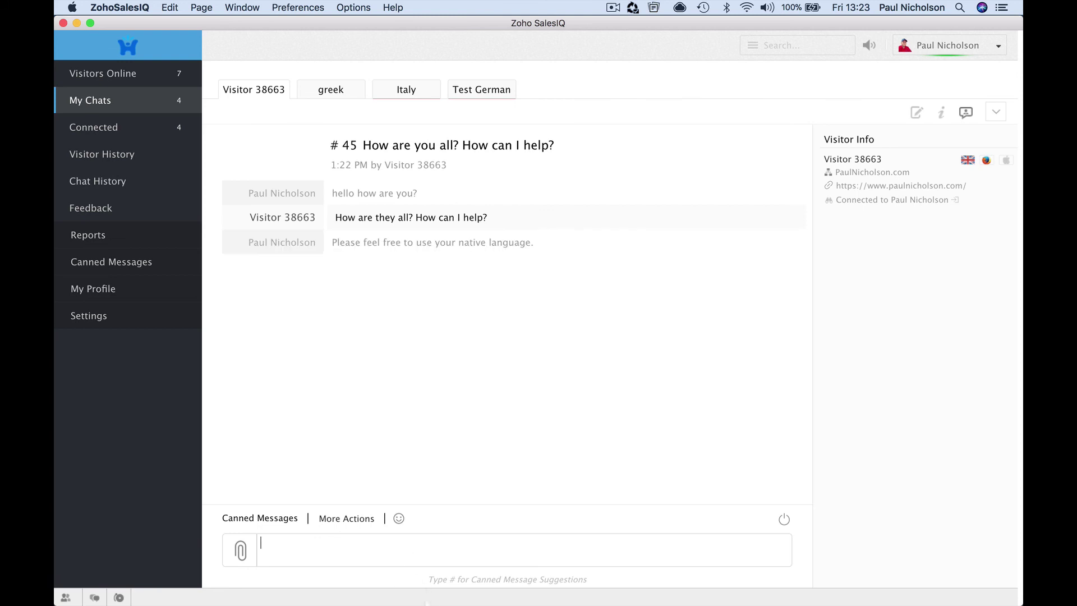
Step: Check the agent's translated reply in the Firefox chat window, then return to Zoho SalesIQ and show the online visitors
{"action": "mouse_move", "coordinate": [424, 603]}
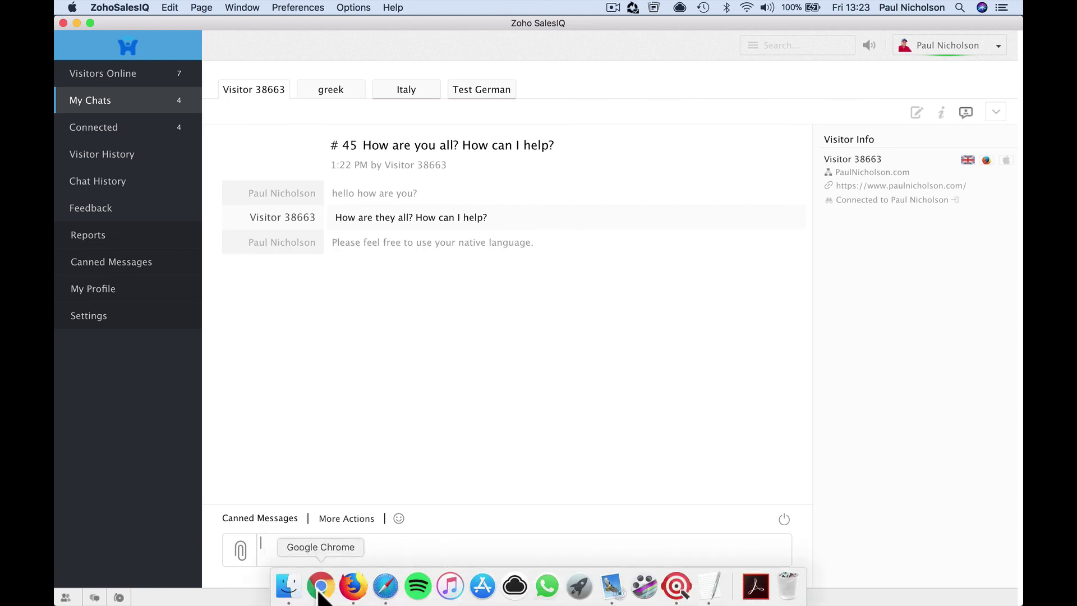
{"action": "left_click", "coordinate": [353, 595]}
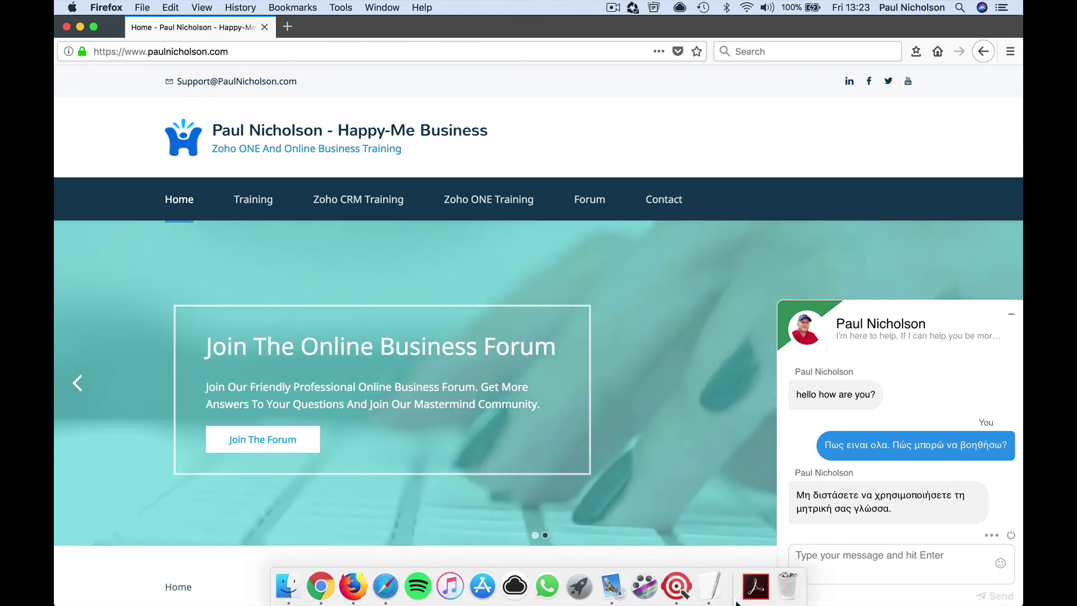
{"action": "left_click", "coordinate": [681, 585]}
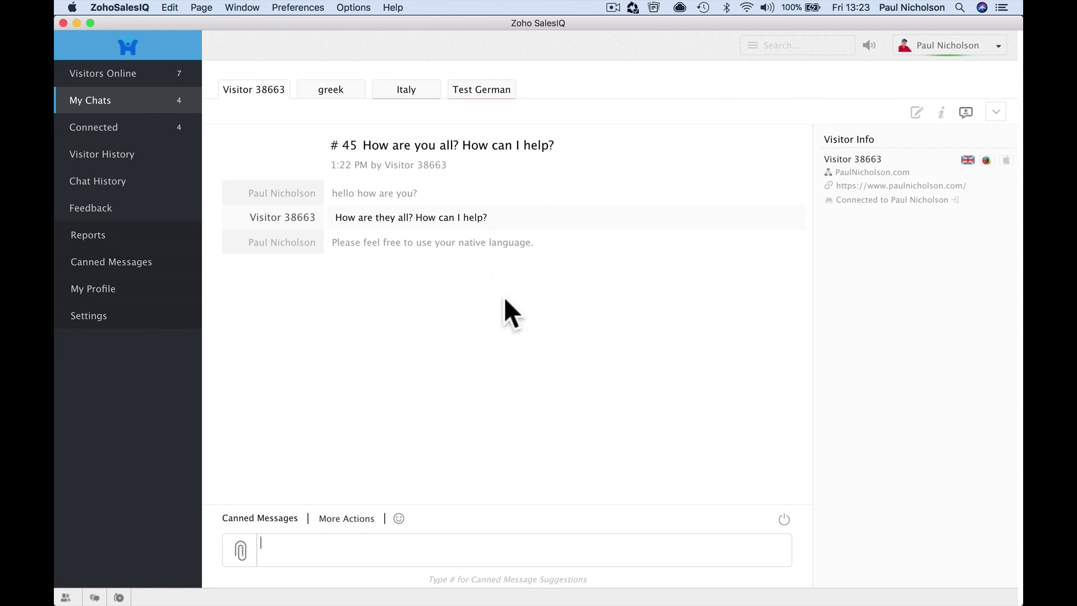
{"action": "left_click", "coordinate": [157, 78]}
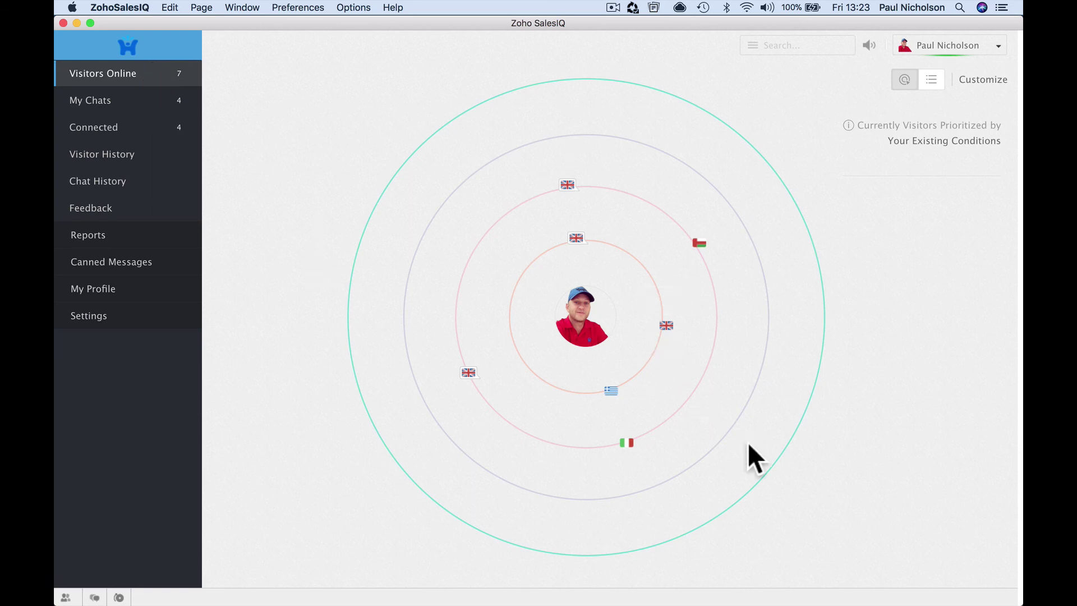
Step: Switch to Safari, look through the Healthy Eating Video Training page down to its lesson list, and return to Zoho SalesIQ
{"action": "mouse_move", "coordinate": [418, 604]}
{"action": "left_click", "coordinate": [374, 597]}
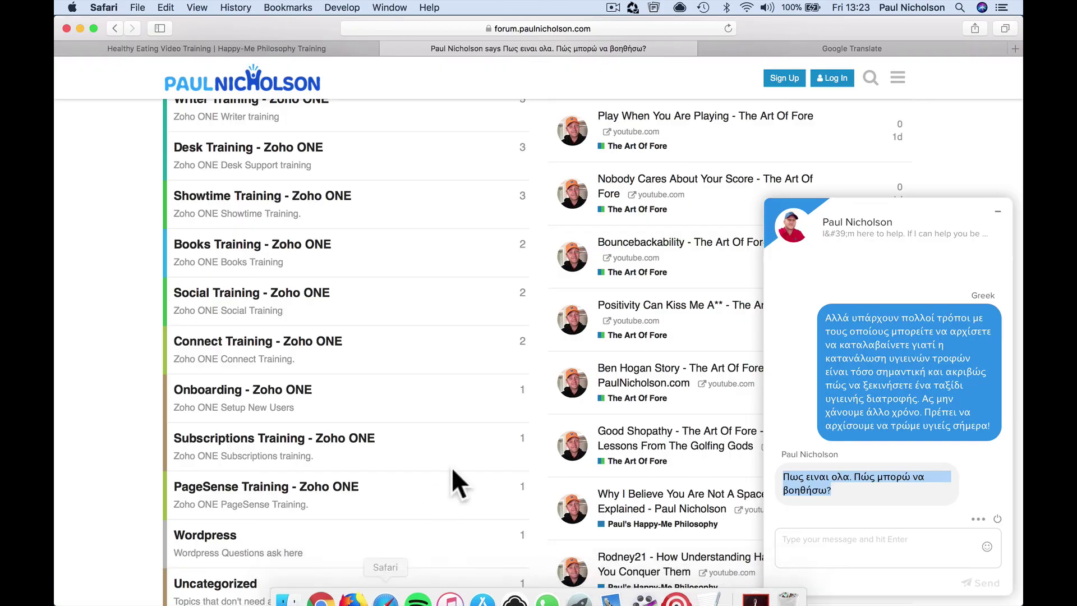
{"action": "left_click", "coordinate": [301, 48]}
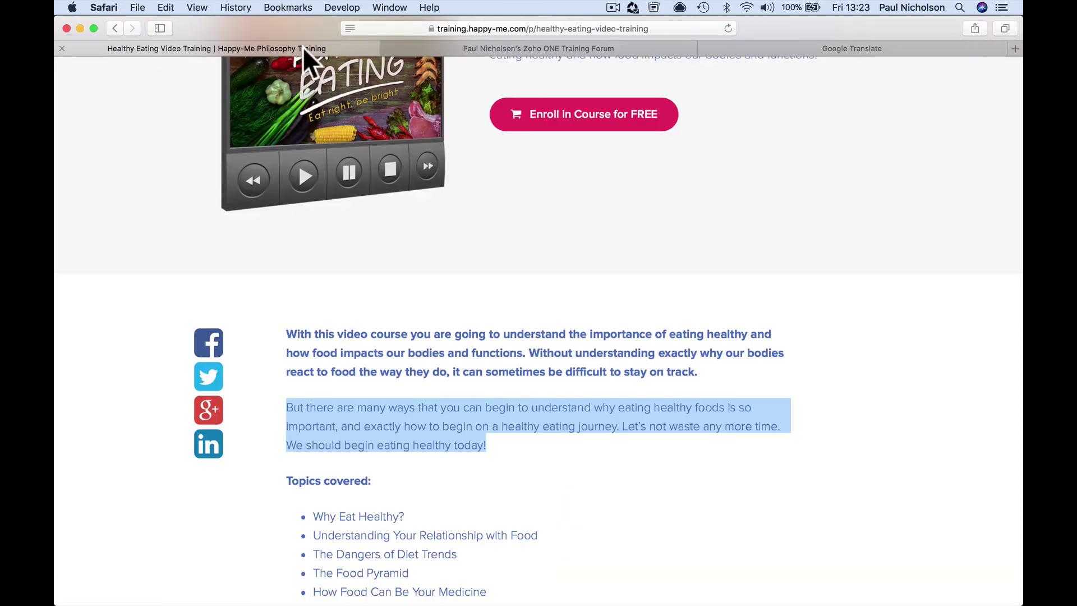
{"action": "scroll", "coordinate": [420, 170], "scroll_direction": "up", "scroll_amount": 3}
{"action": "scroll", "coordinate": [597, 214], "scroll_direction": "down", "scroll_amount": 7}
{"action": "scroll", "coordinate": [601, 208], "scroll_direction": "down", "scroll_amount": 8}
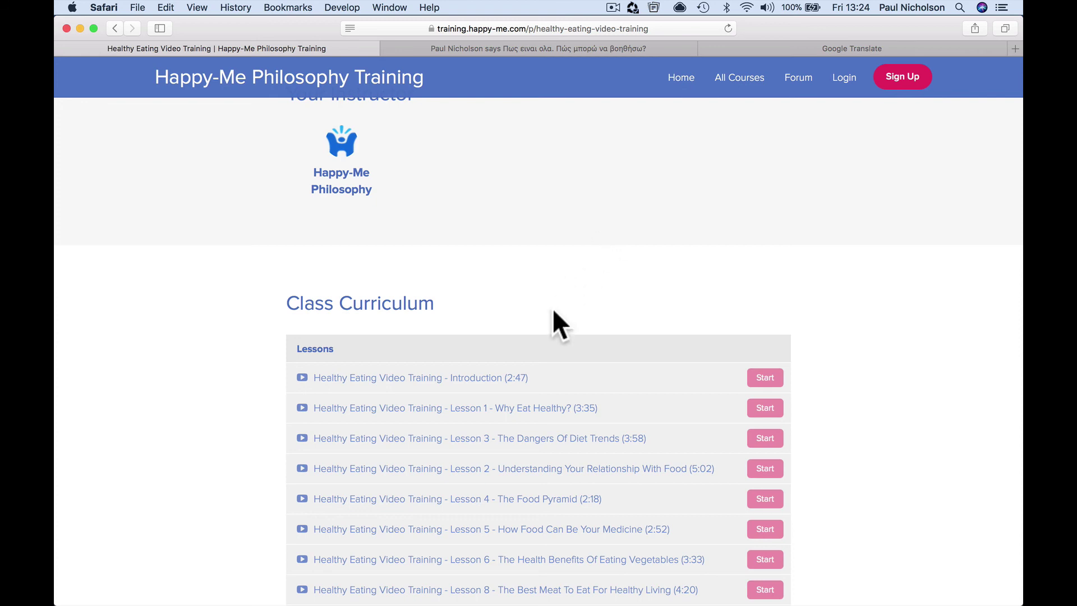
{"action": "scroll", "coordinate": [553, 308], "scroll_direction": "down", "scroll_amount": 6}
{"action": "mouse_move", "coordinate": [638, 602]}
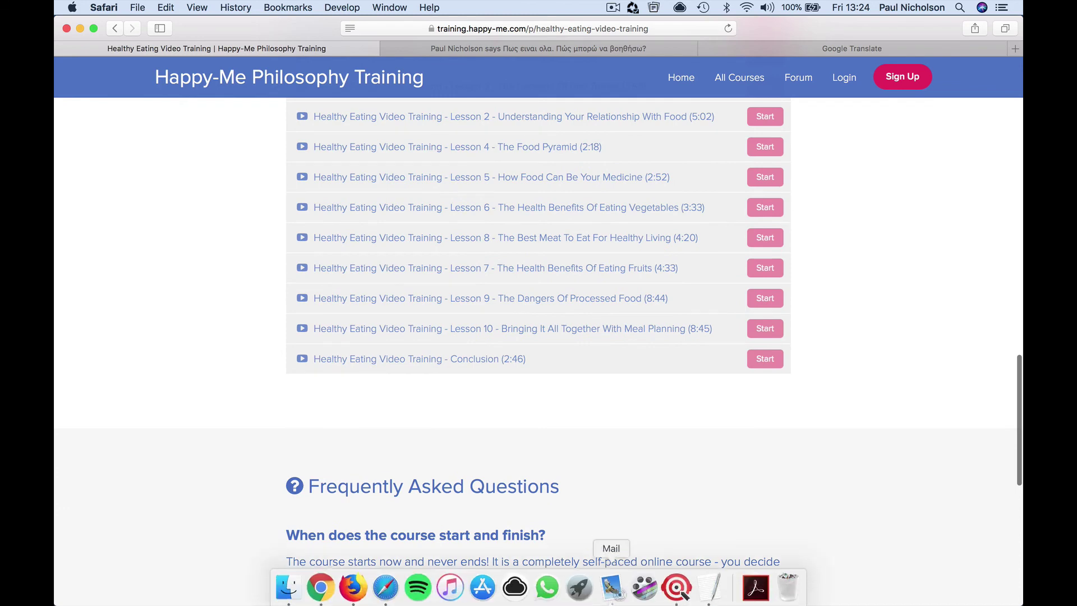
{"action": "left_click", "coordinate": [677, 587]}
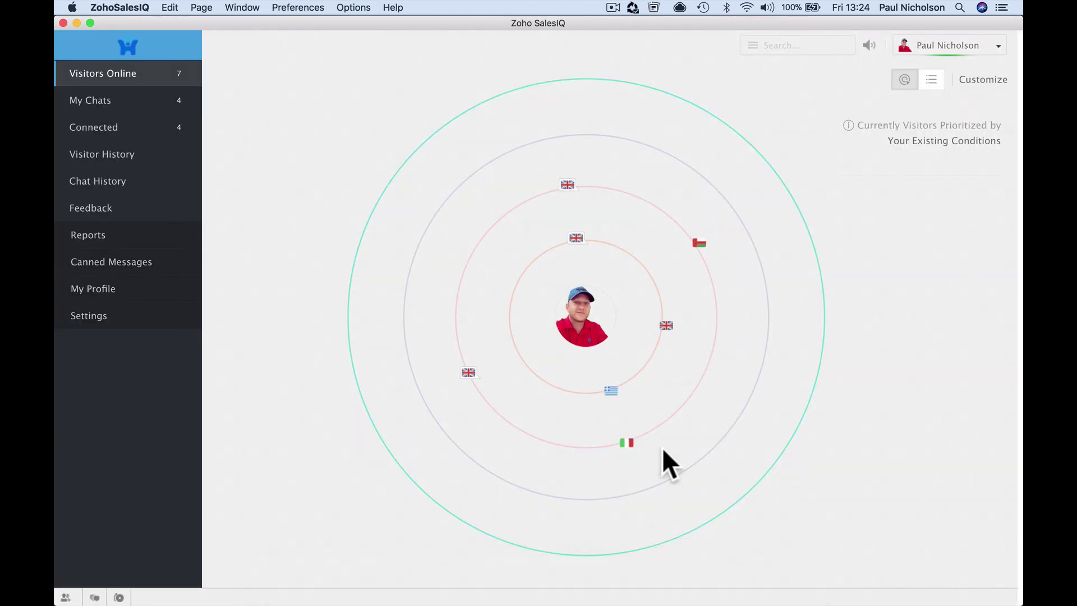